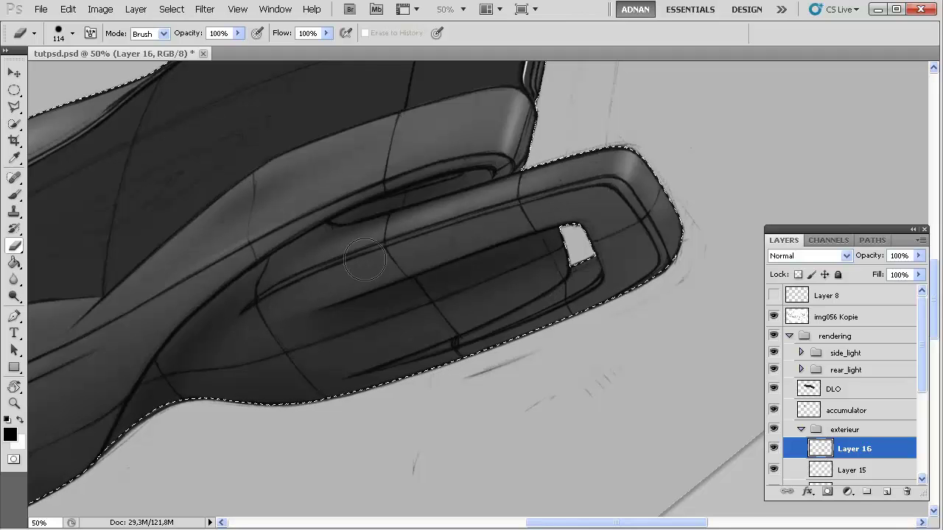
- Add a new layer above Layer 16 and brush soft white highlights along the rear fender's upper surface at 21% opacity
{"action": "left_click_drag", "start_coordinate": [524, 233], "coordinate": [321, 249]}
{"action": "left_click", "coordinate": [886, 491]}
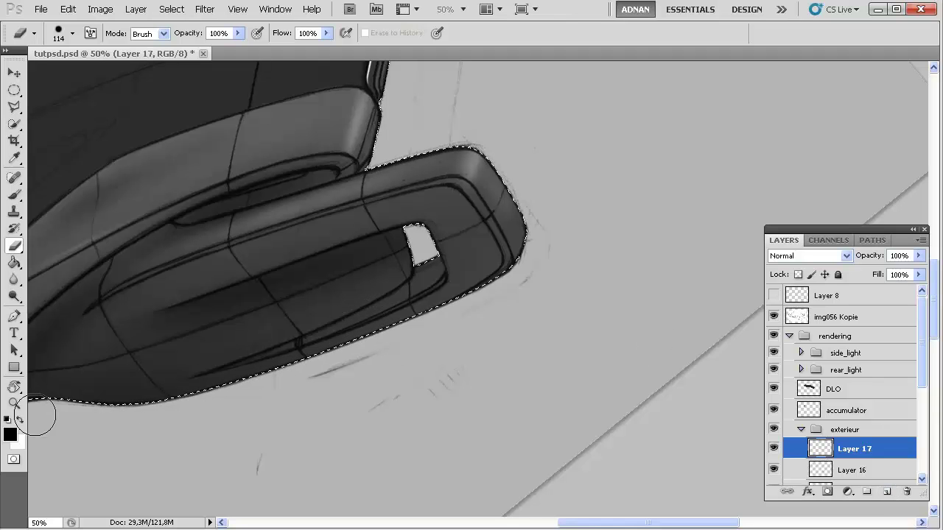
{"action": "left_click", "coordinate": [21, 420]}
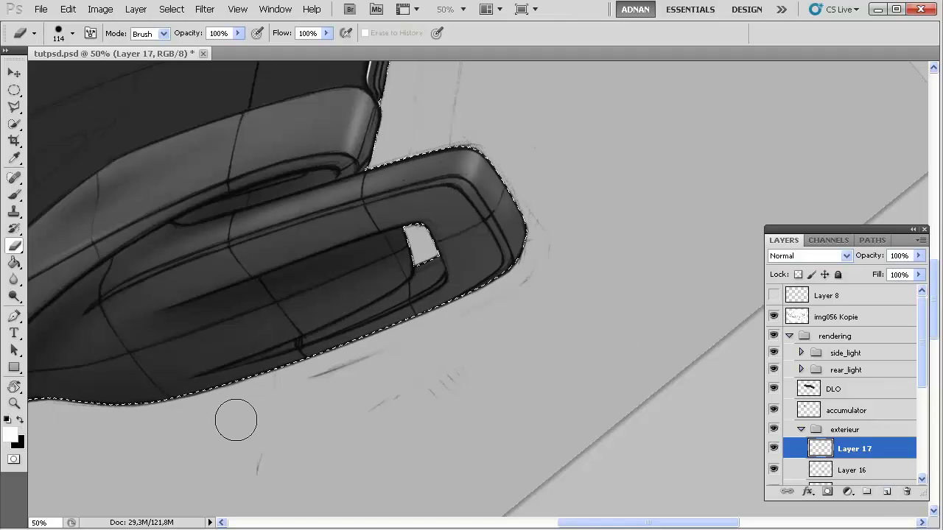
{"action": "left_click_drag", "start_coordinate": [320, 301], "coordinate": [385, 281]}
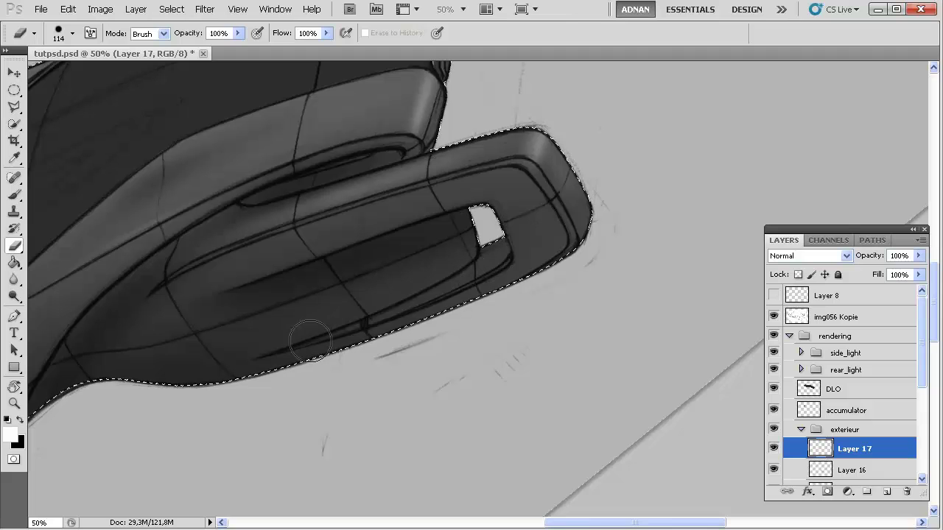
{"action": "key", "text": "b"}
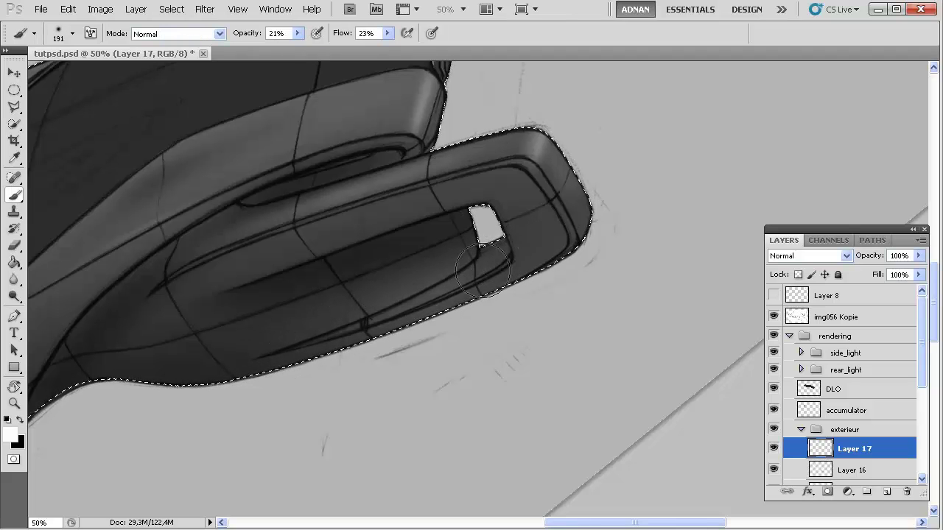
- Erase the highlight spilling past the rear fender's upper contour line with the 114 px eraser
{"action": "key", "text": "e"}
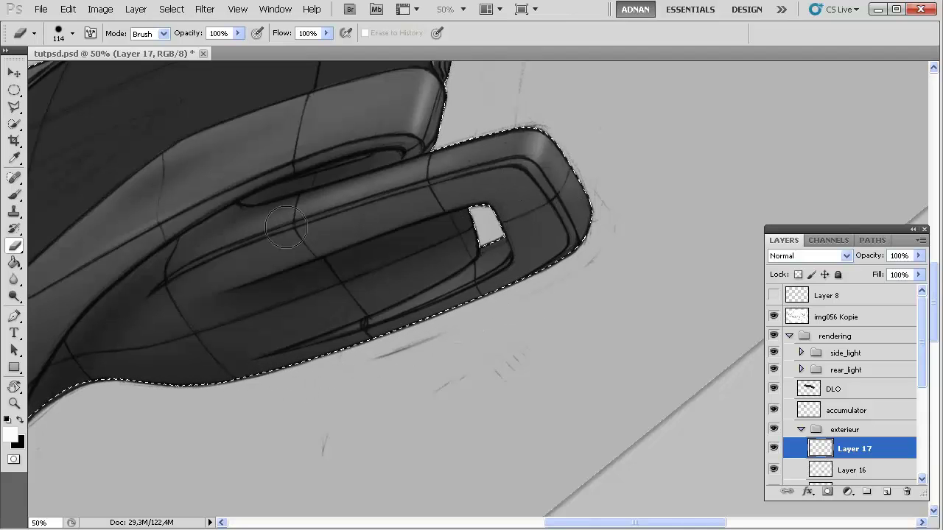
{"action": "mouse_move", "coordinate": [413, 206]}
{"action": "left_mouse_down"}
{"action": "mouse_move", "coordinate": [518, 174]}
{"action": "mouse_move", "coordinate": [430, 240]}
{"action": "mouse_move", "coordinate": [329, 290]}
{"action": "left_mouse_up"}
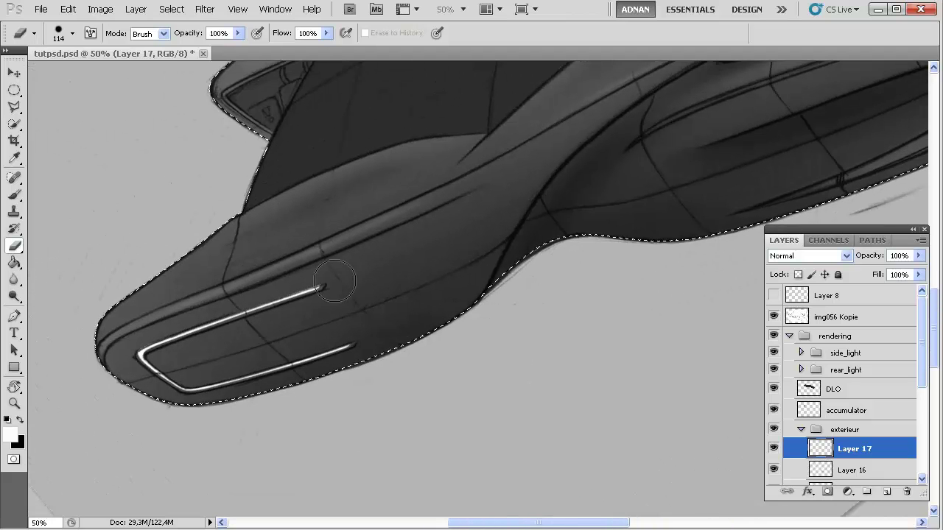
{"action": "mouse_move", "coordinate": [405, 276]}
{"action": "left_mouse_down"}
{"action": "mouse_move", "coordinate": [280, 400]}
{"action": "mouse_move", "coordinate": [296, 441]}
{"action": "mouse_move", "coordinate": [373, 311]}
{"action": "mouse_move", "coordinate": [304, 370]}
{"action": "mouse_move", "coordinate": [494, 273]}
{"action": "mouse_move", "coordinate": [356, 292]}
{"action": "mouse_move", "coordinate": [438, 250]}
{"action": "left_mouse_up"}
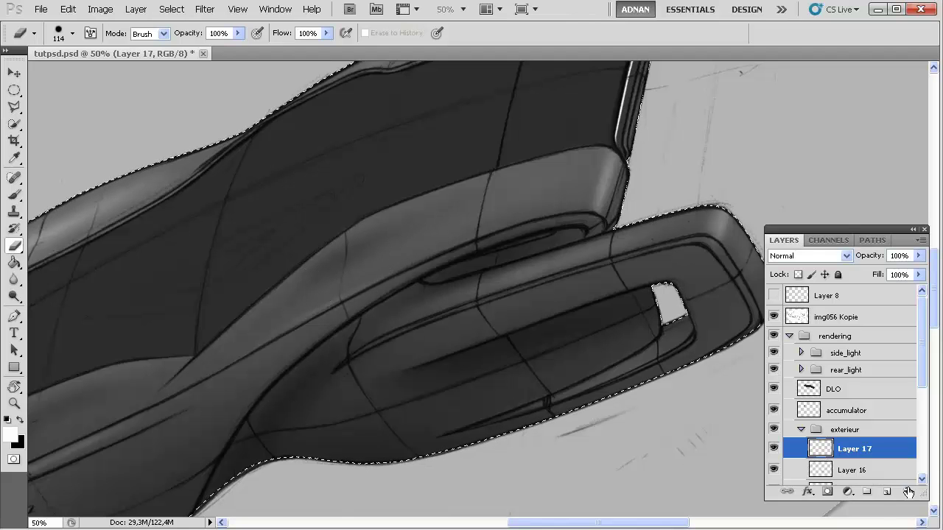
- Add a new layer above Layer 17 and shade the body shoulder beside the dark window area with a soft black 154 px brush
{"action": "left_click", "coordinate": [20, 419]}
{"action": "key", "text": "b"}
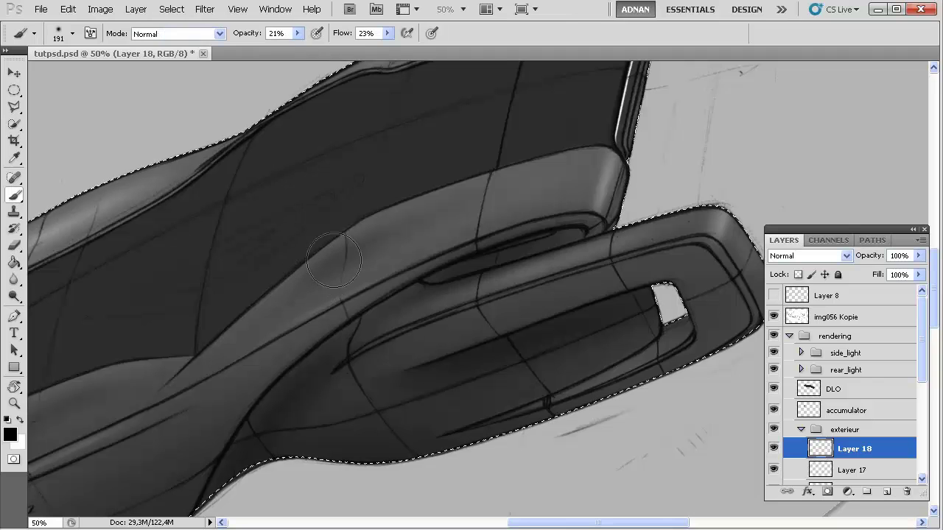
{"action": "right_click", "coordinate": [326, 247]}
{"action": "left_click_drag", "start_coordinate": [445, 284], "coordinate": [406, 286]}
{"action": "key", "text": "Return"}
{"action": "right_click", "coordinate": [397, 221]}
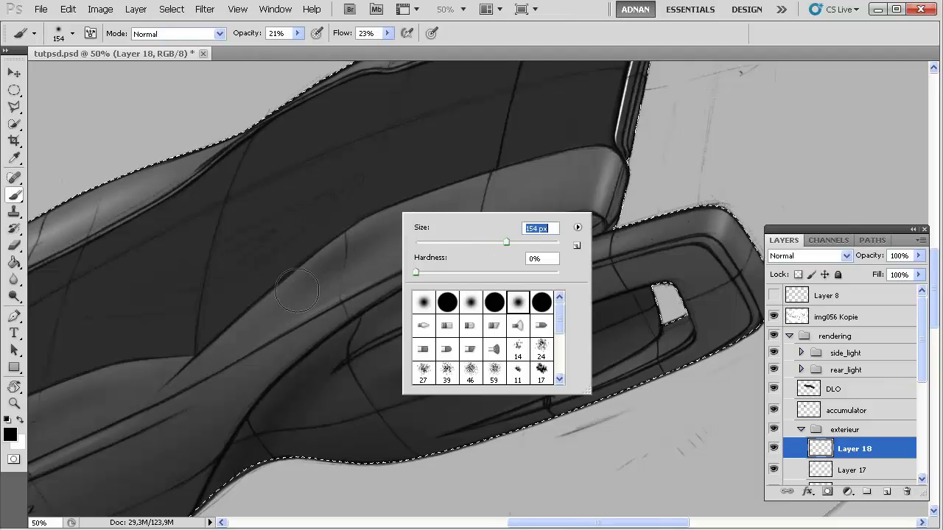
{"action": "key", "text": "Return"}
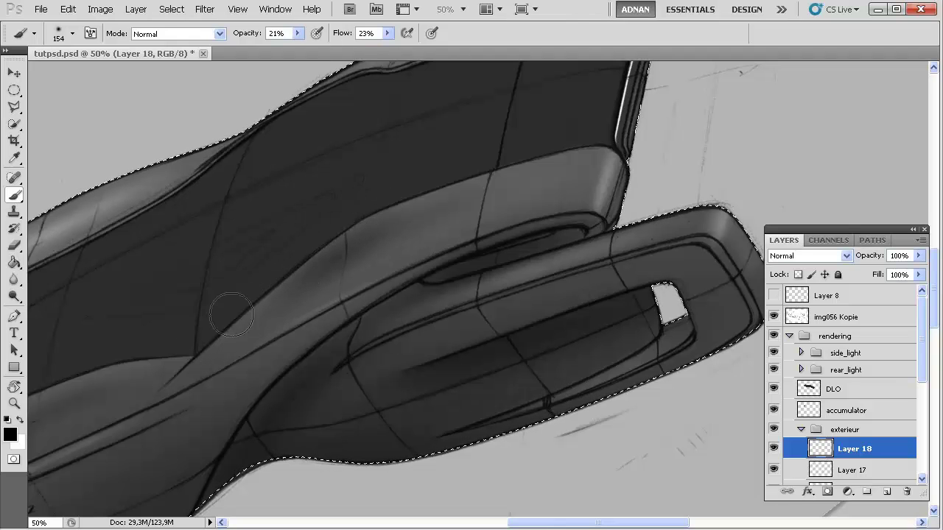
{"action": "mouse_move", "coordinate": [382, 209]}
{"action": "left_mouse_down"}
{"action": "mouse_move", "coordinate": [167, 378]}
{"action": "mouse_move", "coordinate": [382, 217]}
{"action": "left_mouse_up"}
{"action": "mouse_move", "coordinate": [278, 293]}
{"action": "left_mouse_down"}
{"action": "mouse_move", "coordinate": [143, 410]}
{"action": "mouse_move", "coordinate": [316, 284]}
{"action": "mouse_move", "coordinate": [147, 415]}
{"action": "mouse_move", "coordinate": [323, 285]}
{"action": "left_mouse_up"}
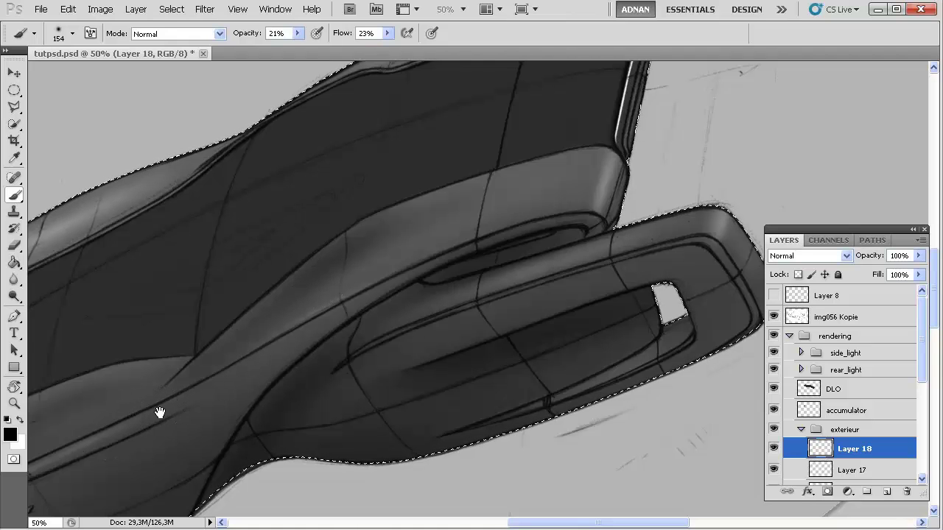
- Brush white highlights along the body shoulder above the long side crease with a soft 168 px brush
{"action": "left_click_drag", "start_coordinate": [162, 406], "coordinate": [210, 325]}
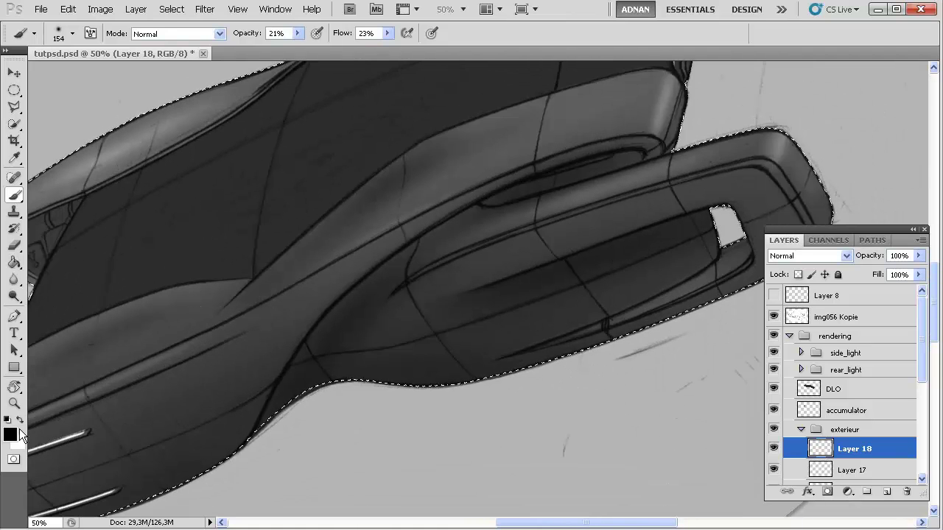
{"action": "left_click", "coordinate": [20, 419]}
{"action": "right_click", "coordinate": [331, 237]}
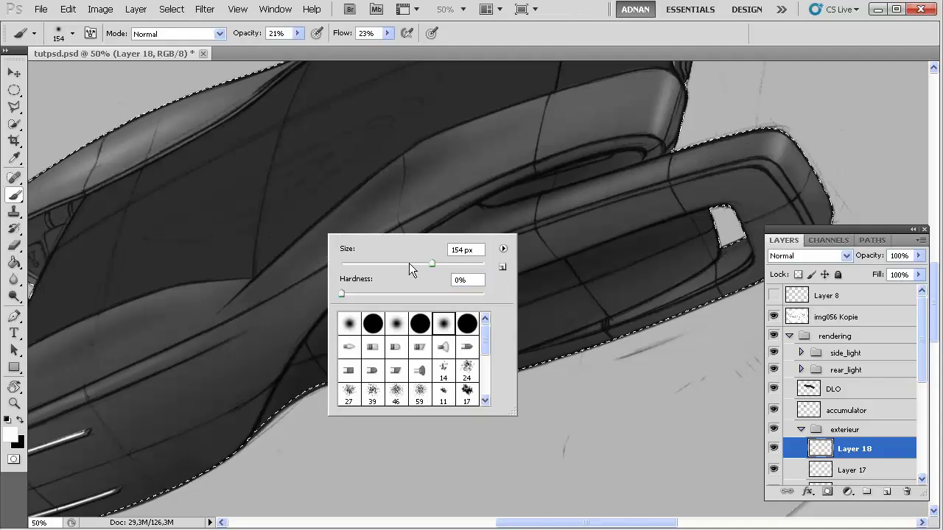
{"action": "mouse_move", "coordinate": [232, 304]}
{"action": "left_mouse_down"}
{"action": "mouse_move", "coordinate": [310, 230]}
{"action": "mouse_move", "coordinate": [432, 177]}
{"action": "mouse_move", "coordinate": [302, 258]}
{"action": "left_mouse_up"}
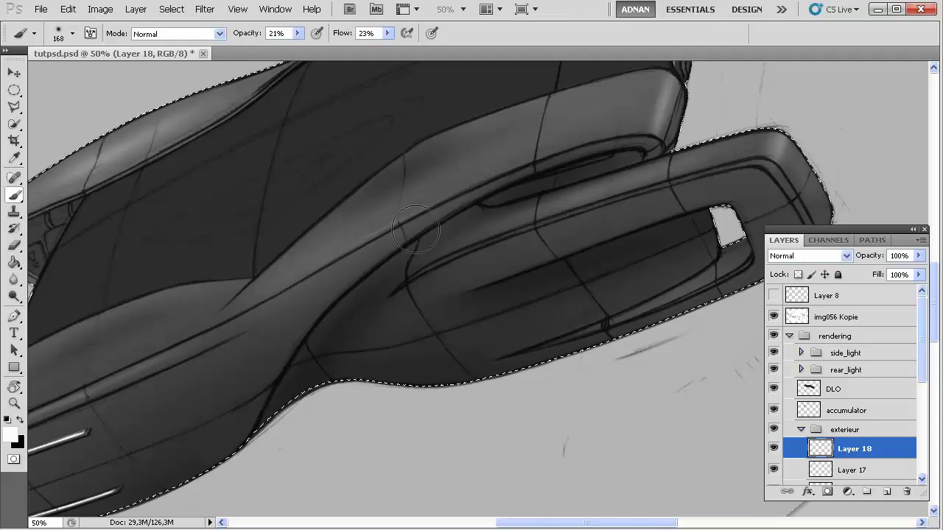
{"action": "mouse_move", "coordinate": [379, 251]}
{"action": "left_mouse_down"}
{"action": "mouse_move", "coordinate": [536, 161]}
{"action": "mouse_move", "coordinate": [360, 272]}
{"action": "mouse_move", "coordinate": [385, 257]}
{"action": "left_mouse_up"}
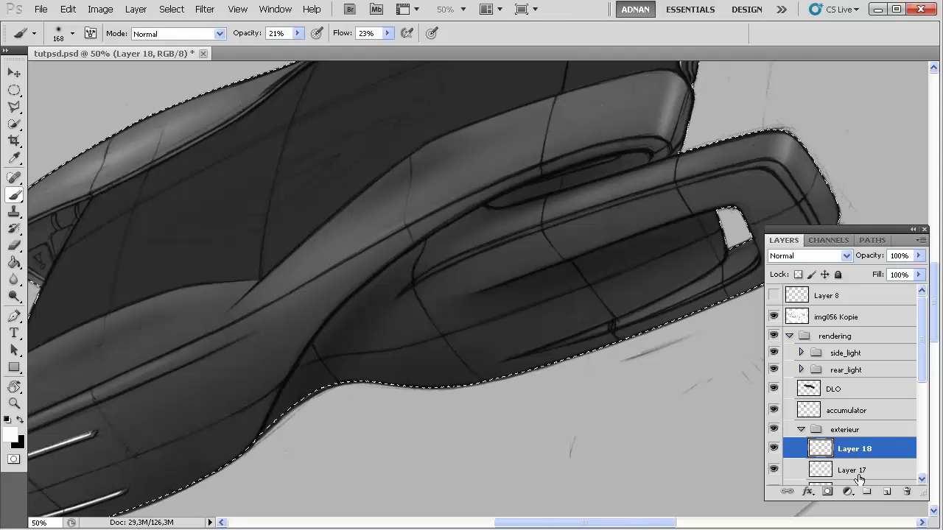
- Trim the shoulder highlight along the crease leading into the rear fender with the 114 px eraser
{"action": "key", "text": "e"}
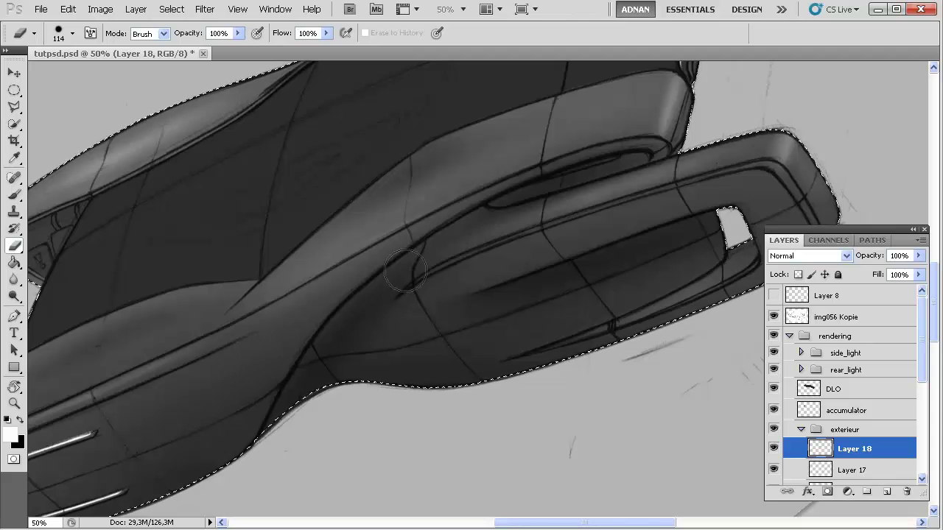
{"action": "right_click", "coordinate": [402, 332]}
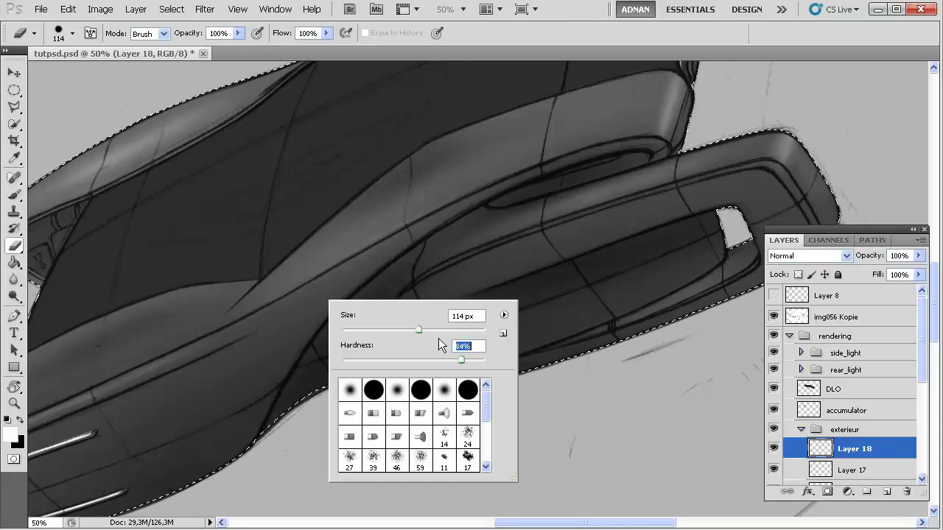
{"action": "key", "text": "Return"}
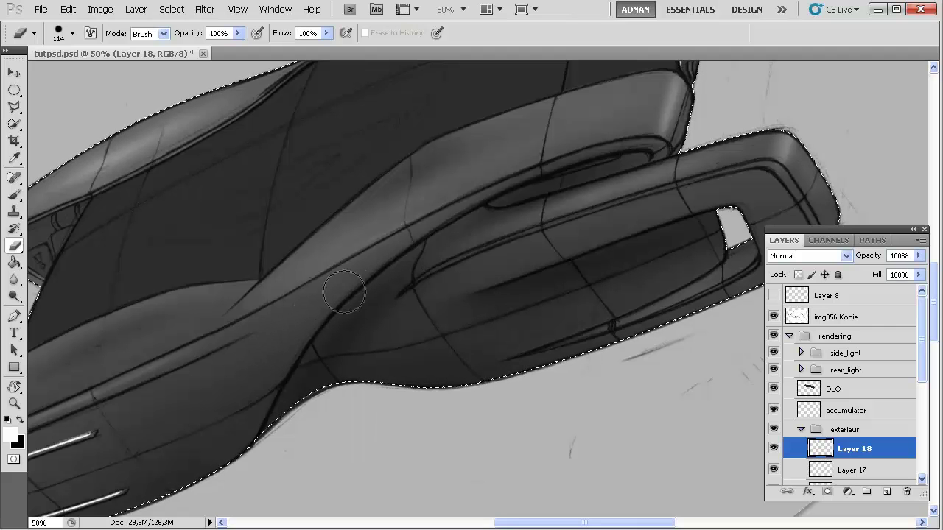
- Add a new layer above Layer 18 and darken the area around the rear fender's front transition with a soft black 339 px brush
{"action": "left_click", "coordinate": [886, 491]}
{"action": "left_click", "coordinate": [21, 420]}
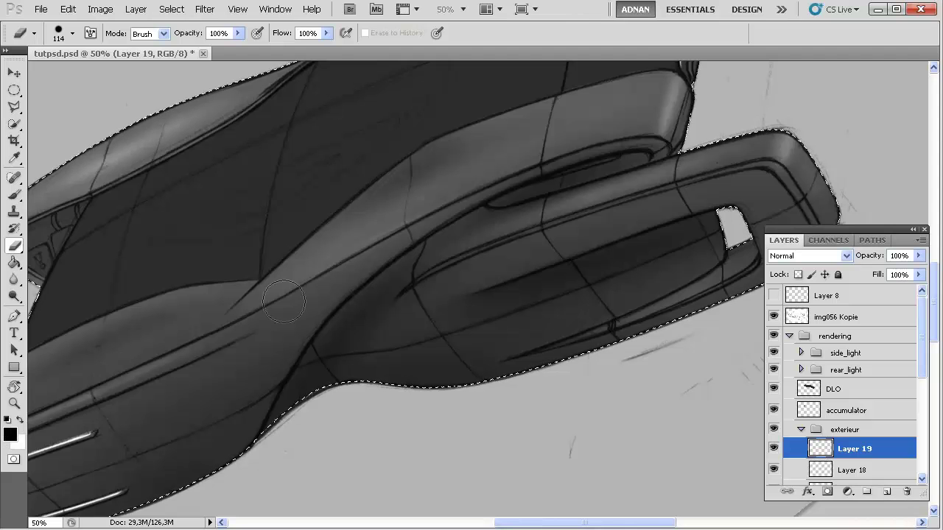
{"action": "key", "text": "b"}
{"action": "right_click", "coordinate": [412, 230]}
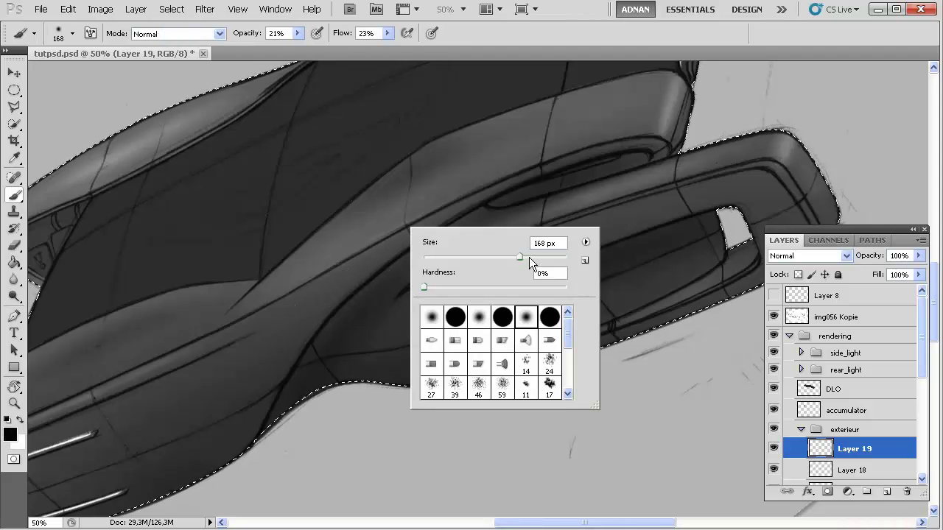
{"action": "key", "text": "Return"}
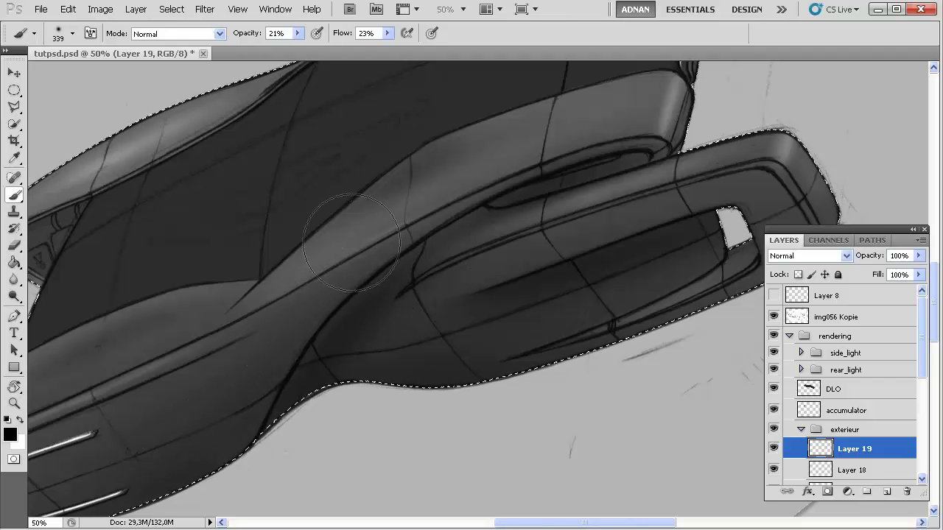
- Erase the dark shading that spills over the shoulder and the rear fender's upper edge
{"action": "key", "text": "e"}
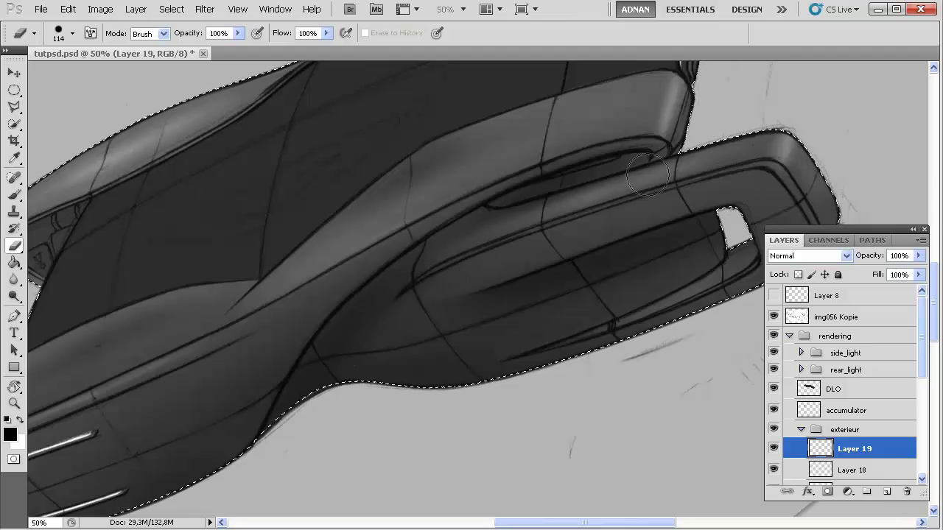
{"action": "left_click_drag", "start_coordinate": [310, 428], "coordinate": [329, 513]}
{"action": "left_click_drag", "start_coordinate": [438, 351], "coordinate": [387, 379]}
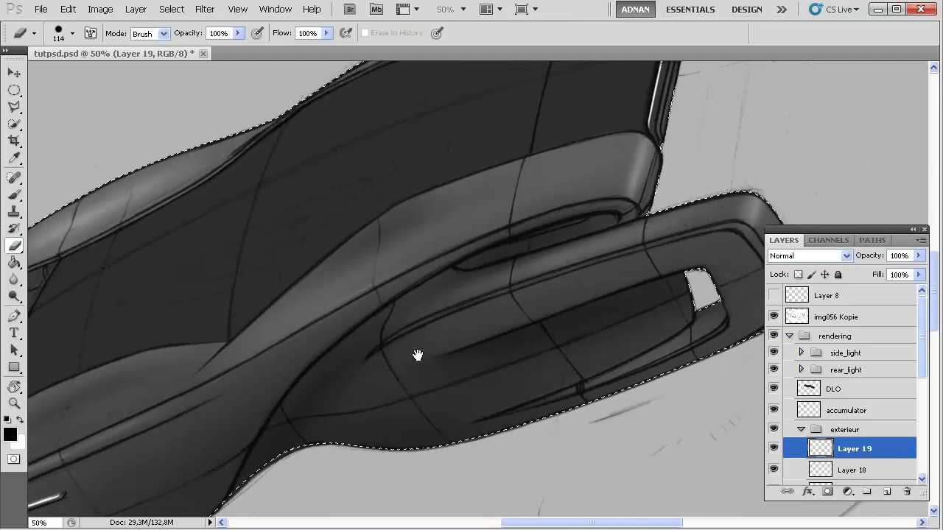
- Add a new layer above Layer 19, brush soft white highlights over the body shoulder, and trim them along the crease above the rear fender
{"action": "left_click", "coordinate": [886, 491]}
{"action": "left_click", "coordinate": [21, 419]}
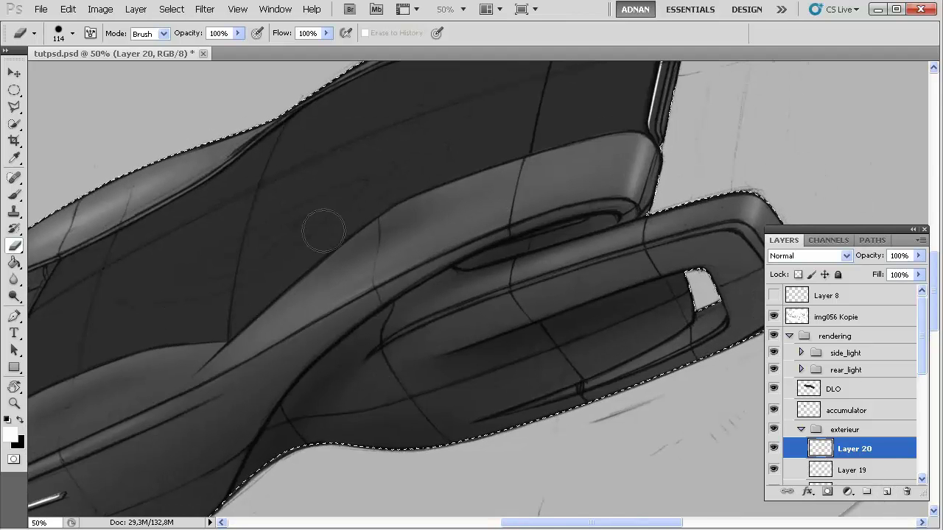
{"action": "key", "text": "b"}
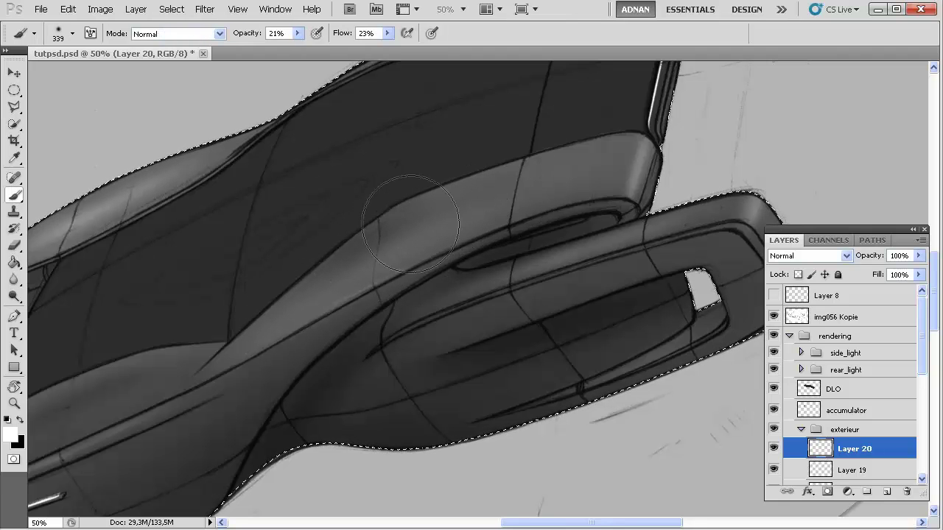
{"action": "key", "text": "e"}
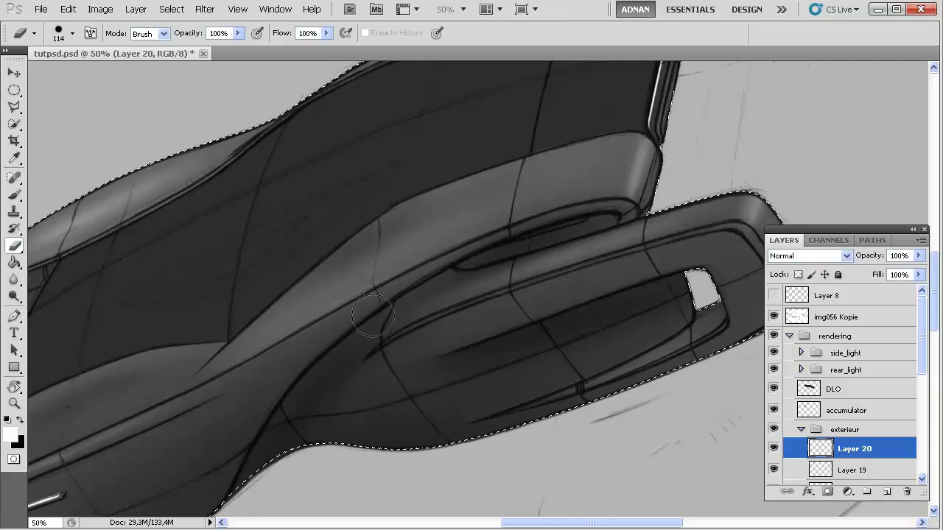
- Add an empty layer above Layer 20 in the exterieur group
{"action": "key", "text": "space"}
{"action": "left_click_drag", "start_coordinate": [337, 331], "coordinate": [472, 249]}
{"action": "left_click_drag", "start_coordinate": [292, 336], "coordinate": [400, 278]}
{"action": "left_click_drag", "start_coordinate": [568, 254], "coordinate": [297, 311]}
{"action": "left_click", "coordinate": [883, 490]}
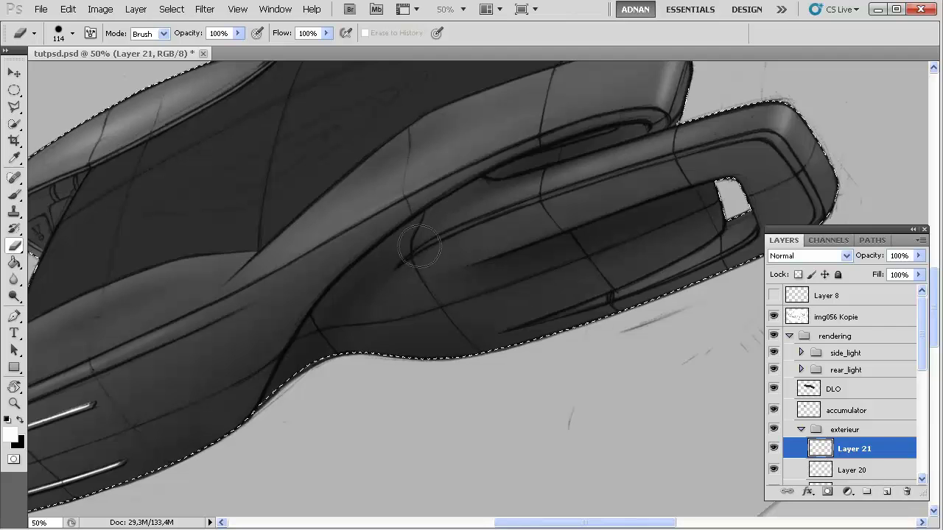
{"action": "left_click_drag", "start_coordinate": [425, 363], "coordinate": [370, 280]}
{"action": "mouse_move", "coordinate": [320, 311]}
{"action": "left_mouse_down"}
{"action": "mouse_move", "coordinate": [419, 414]}
{"action": "mouse_move", "coordinate": [500, 352]}
{"action": "left_mouse_up"}
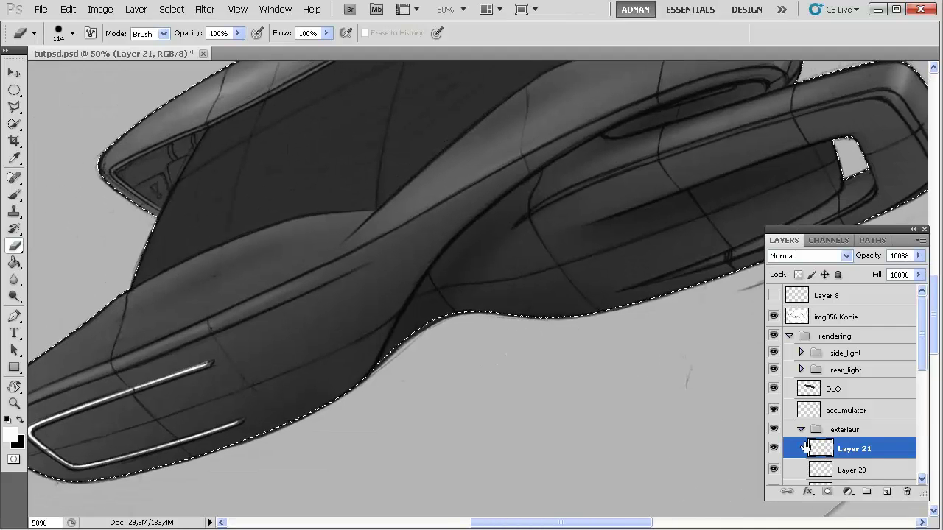
{"action": "mouse_move", "coordinate": [617, 324]}
{"action": "left_mouse_down"}
{"action": "mouse_move", "coordinate": [571, 491]}
{"action": "mouse_move", "coordinate": [570, 336]}
{"action": "left_mouse_up"}
{"action": "left_click_drag", "start_coordinate": [604, 301], "coordinate": [591, 326]}
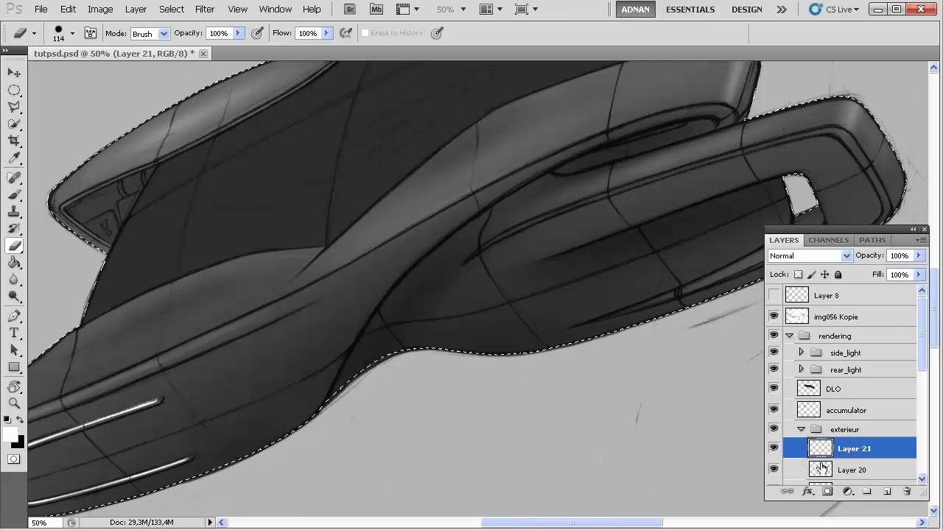
{"action": "left_click_drag", "start_coordinate": [497, 445], "coordinate": [562, 307]}
{"action": "key", "text": "ctrl+shift+d"}
- Add a new layer above Layer 21 and darken the lower front body side and underside edge with a soft black 339 px brush
{"action": "left_click", "coordinate": [886, 491]}
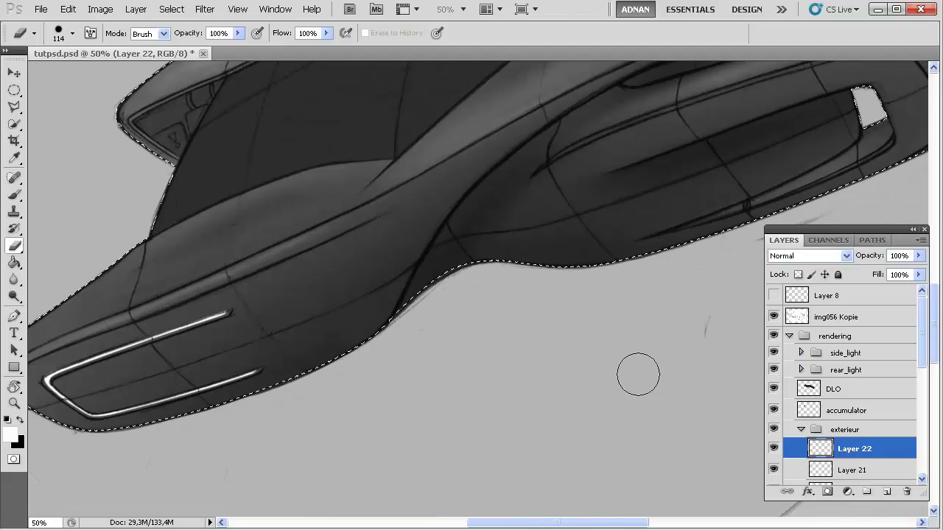
{"action": "key", "text": "b"}
{"action": "left_click", "coordinate": [20, 420]}
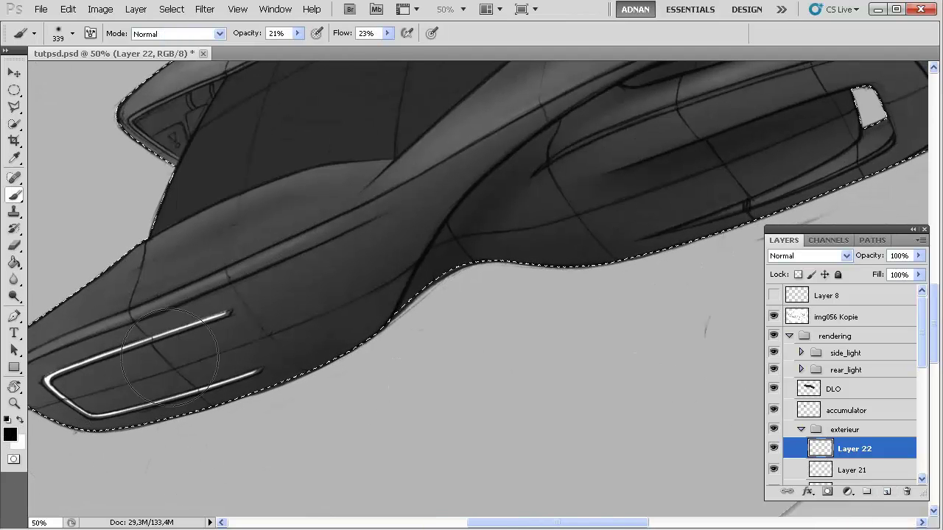
{"action": "left_click_drag", "start_coordinate": [381, 284], "coordinate": [314, 390]}
{"action": "mouse_move", "coordinate": [402, 288]}
{"action": "left_mouse_down"}
{"action": "mouse_move", "coordinate": [269, 409]}
{"action": "mouse_move", "coordinate": [385, 320]}
{"action": "mouse_move", "coordinate": [409, 294]}
{"action": "mouse_move", "coordinate": [227, 425]}
{"action": "mouse_move", "coordinate": [353, 371]}
{"action": "mouse_move", "coordinate": [396, 342]}
{"action": "mouse_move", "coordinate": [181, 436]}
{"action": "mouse_move", "coordinate": [422, 353]}
{"action": "mouse_move", "coordinate": [143, 448]}
{"action": "mouse_move", "coordinate": [450, 324]}
{"action": "mouse_move", "coordinate": [298, 388]}
{"action": "mouse_move", "coordinate": [329, 373]}
{"action": "mouse_move", "coordinate": [446, 244]}
{"action": "mouse_move", "coordinate": [269, 401]}
{"action": "mouse_move", "coordinate": [475, 219]}
{"action": "mouse_move", "coordinate": [396, 302]}
{"action": "mouse_move", "coordinate": [337, 356]}
{"action": "mouse_move", "coordinate": [478, 185]}
{"action": "mouse_move", "coordinate": [437, 260]}
{"action": "mouse_move", "coordinate": [395, 302]}
{"action": "mouse_move", "coordinate": [90, 437]}
{"action": "left_mouse_up"}
{"action": "left_click_drag", "start_coordinate": [488, 320], "coordinate": [202, 409]}
- Reduce the brush to 176 px and brush black shading along the rear fender's lower side
{"action": "right_click", "coordinate": [625, 249]}
{"action": "left_click", "coordinate": [737, 279]}
{"action": "mouse_move", "coordinate": [625, 210]}
{"action": "left_mouse_down"}
{"action": "mouse_move", "coordinate": [563, 269]}
{"action": "mouse_move", "coordinate": [625, 238]}
{"action": "mouse_move", "coordinate": [467, 313]}
{"action": "mouse_move", "coordinate": [626, 227]}
{"action": "mouse_move", "coordinate": [589, 263]}
{"action": "mouse_move", "coordinate": [630, 210]}
{"action": "mouse_move", "coordinate": [382, 347]}
{"action": "left_mouse_up"}
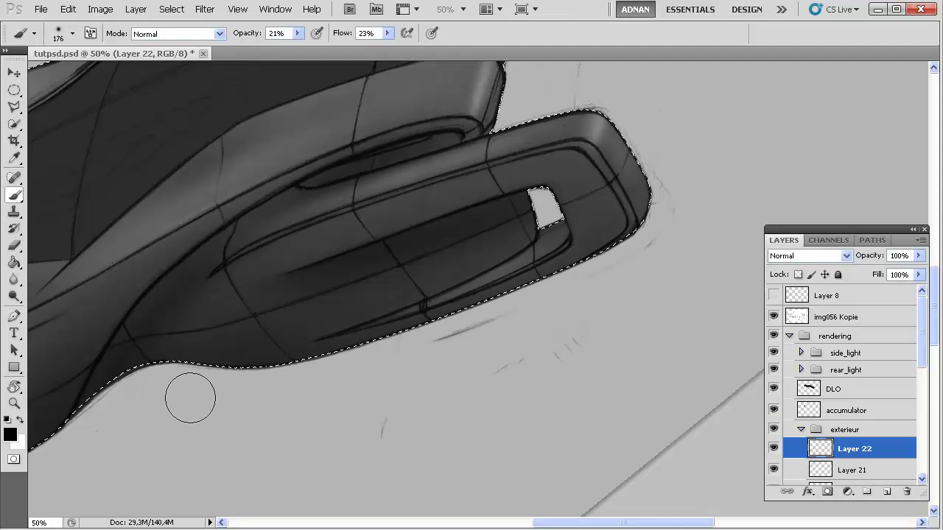
{"action": "mouse_move", "coordinate": [246, 400]}
{"action": "left_mouse_down"}
{"action": "mouse_move", "coordinate": [533, 345]}
{"action": "mouse_move", "coordinate": [442, 369]}
{"action": "mouse_move", "coordinate": [411, 358]}
{"action": "left_mouse_up"}
{"action": "key", "text": "ctrl+h"}
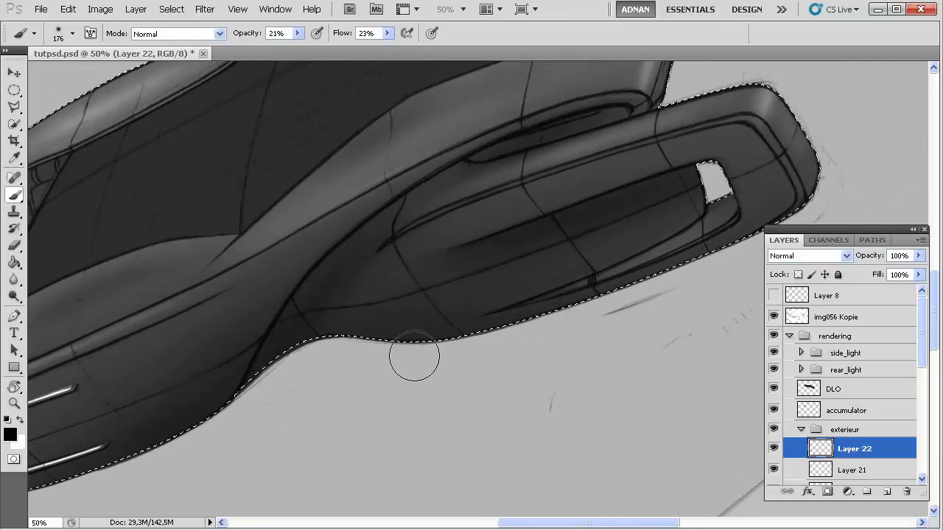
{"action": "left_click_drag", "start_coordinate": [576, 226], "coordinate": [482, 282]}
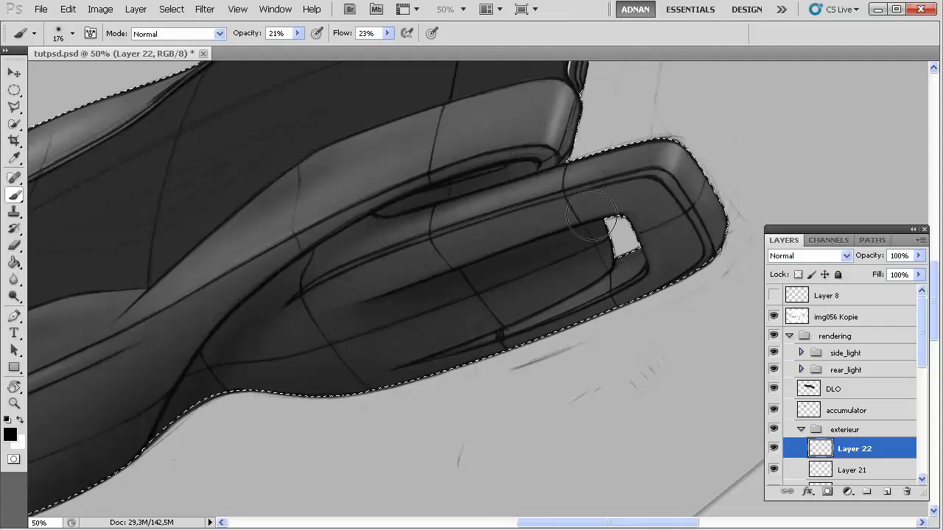
{"action": "left_click_drag", "start_coordinate": [582, 217], "coordinate": [542, 389]}
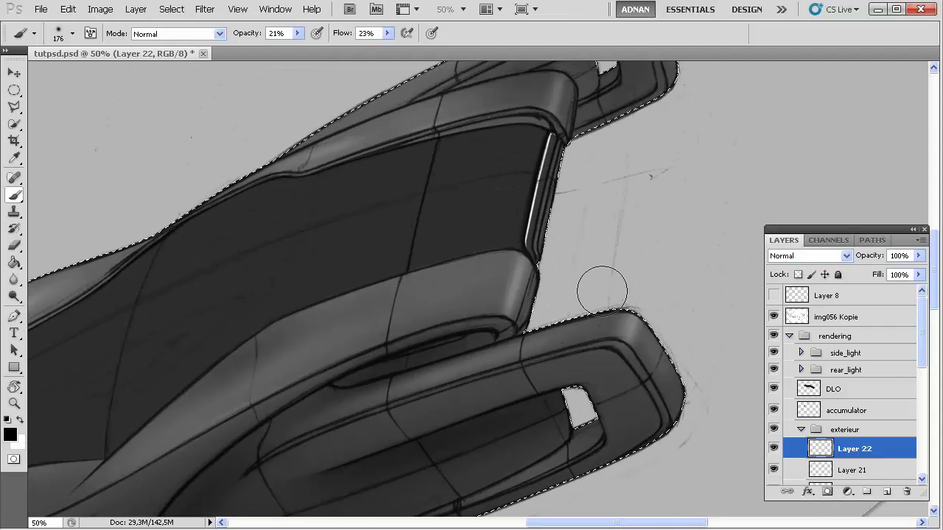
- Select the DLO layer, clear the body selection, and load the DLO layer's outline as the new selection
{"action": "left_click_drag", "start_coordinate": [604, 269], "coordinate": [557, 409]}
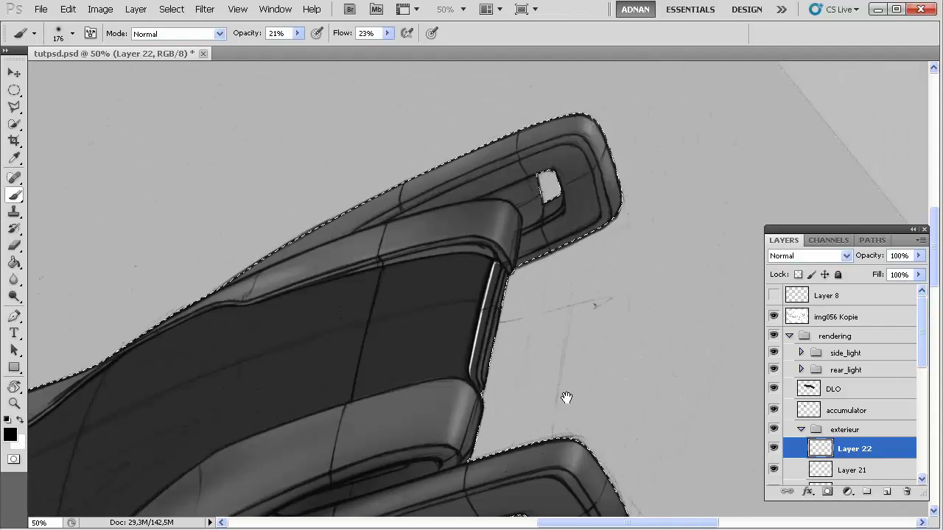
{"action": "left_click_drag", "start_coordinate": [567, 407], "coordinate": [552, 371]}
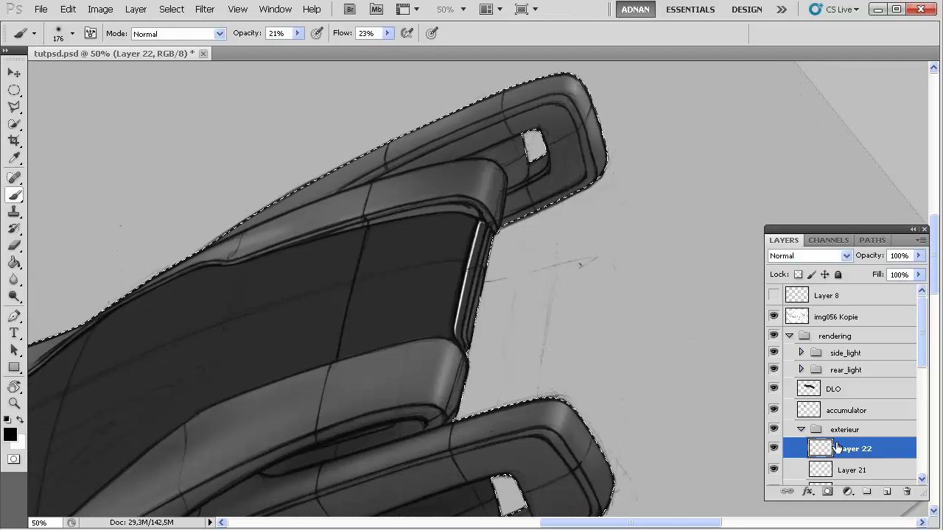
{"action": "left_click", "coordinate": [852, 396]}
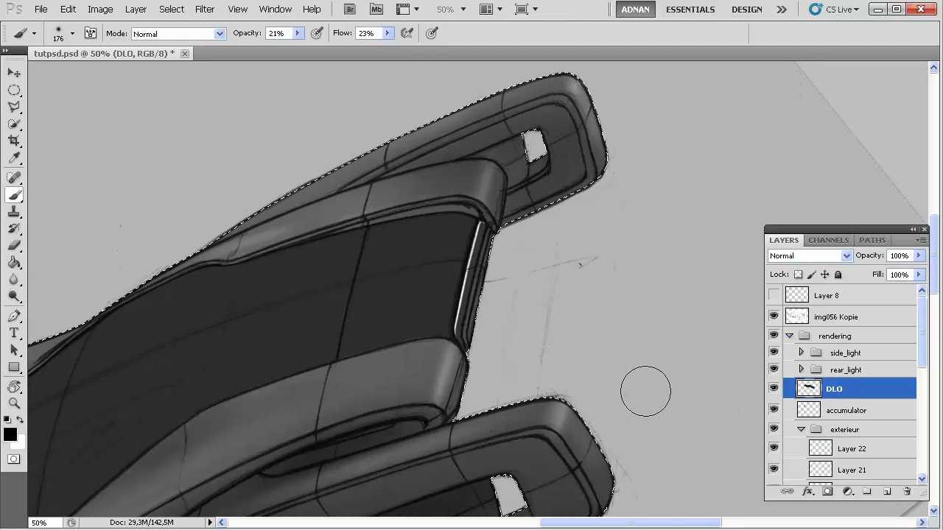
{"action": "key", "text": "ctrl+d"}
{"action": "left_click_drag", "start_coordinate": [561, 370], "coordinate": [716, 294]}
{"action": "left_click", "coordinate": [809, 394], "text": "ctrl"}
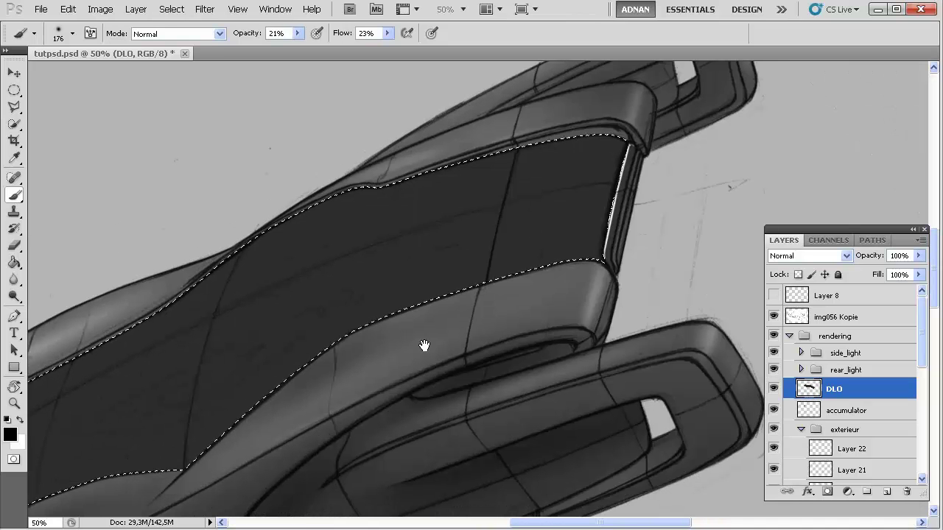
- Switch to white and brush soft highlights over the selected dark glass surface at 236 px on the DLO layer
{"action": "left_click_drag", "start_coordinate": [417, 347], "coordinate": [544, 250]}
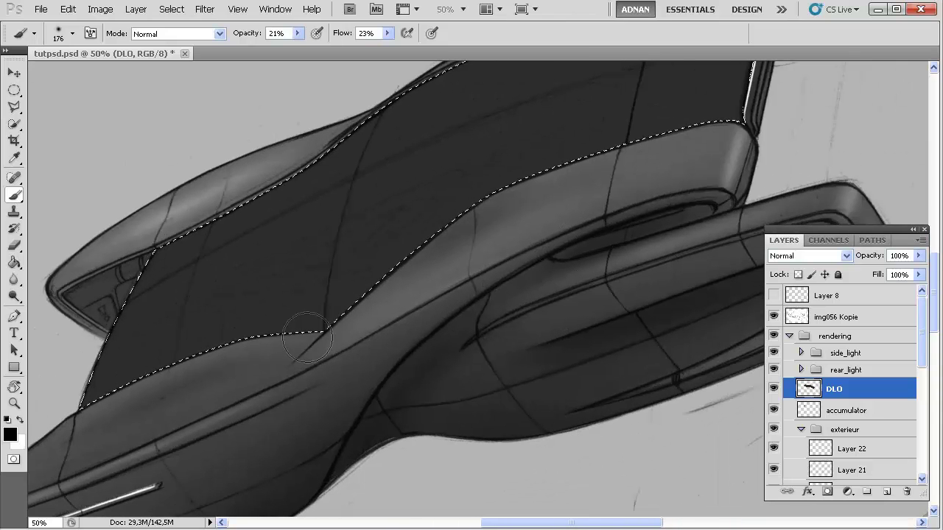
{"action": "left_click", "coordinate": [19, 420]}
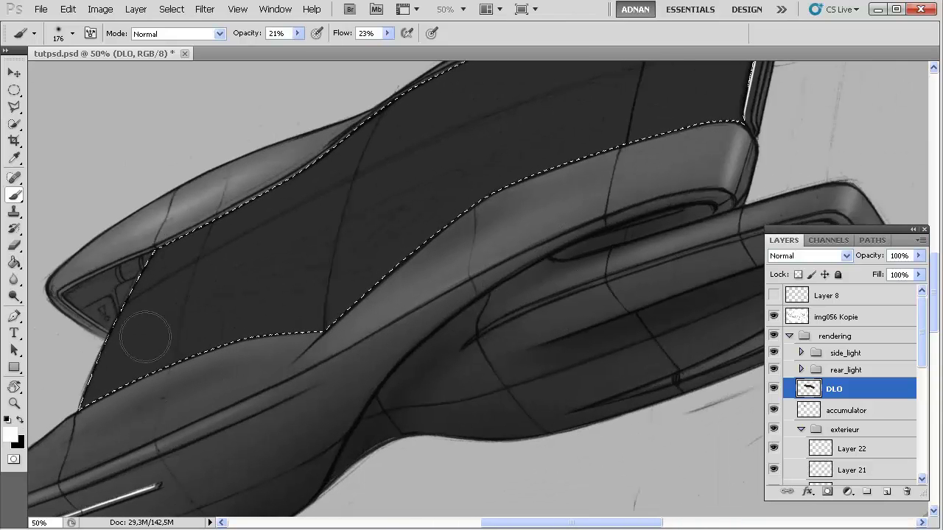
{"action": "right_click", "coordinate": [261, 237]}
{"action": "left_click_drag", "start_coordinate": [380, 262], "coordinate": [391, 263]}
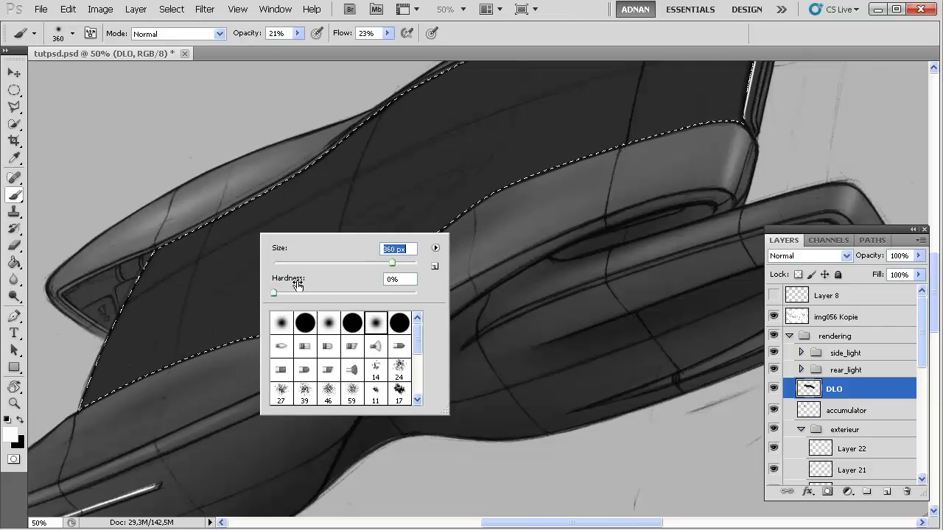
{"action": "mouse_move", "coordinate": [385, 263]}
{"action": "left_mouse_down"}
{"action": "mouse_move", "coordinate": [369, 265]}
{"action": "mouse_move", "coordinate": [383, 264]}
{"action": "left_mouse_up"}
{"action": "key", "text": "Return"}
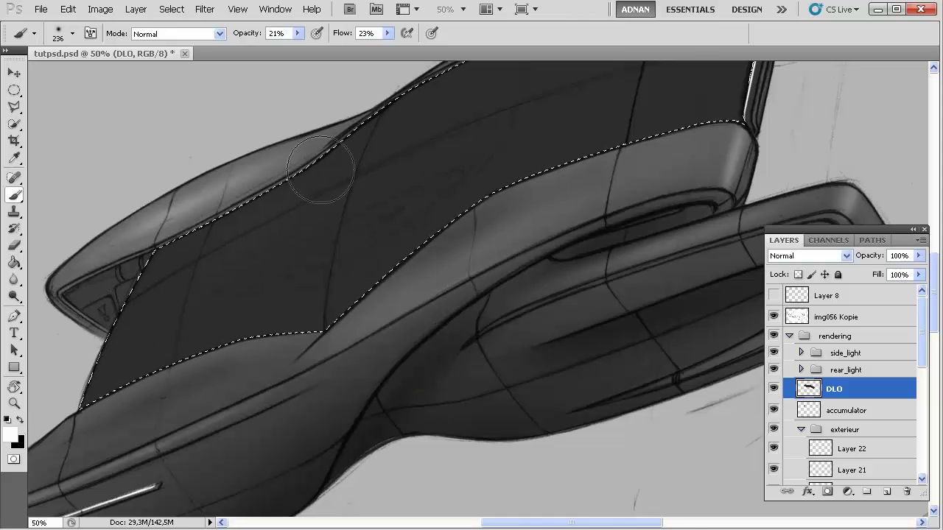
{"action": "key", "text": "ctrl+minus"}
{"action": "left_click_drag", "start_coordinate": [516, 233], "coordinate": [465, 282]}
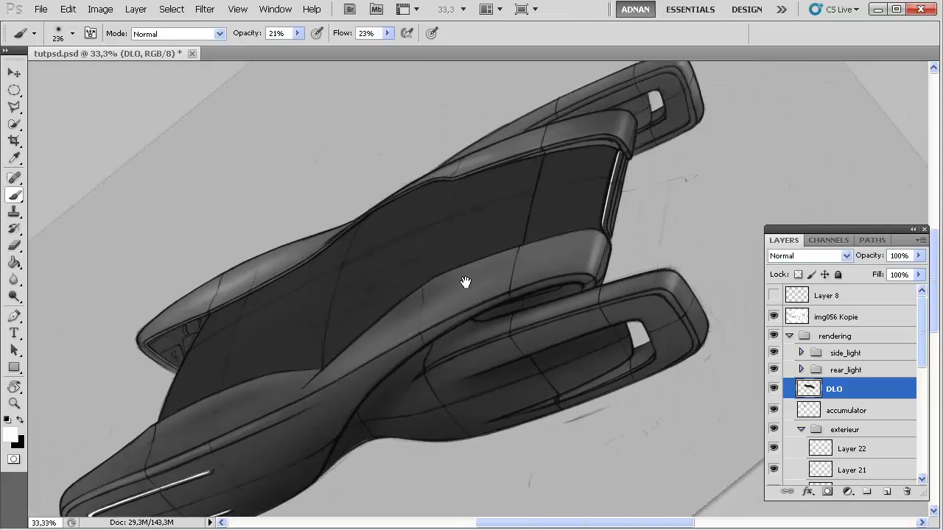
{"action": "mouse_move", "coordinate": [263, 310]}
{"action": "left_mouse_down"}
{"action": "mouse_move", "coordinate": [592, 178]}
{"action": "mouse_move", "coordinate": [304, 280]}
{"action": "mouse_move", "coordinate": [592, 178]}
{"action": "mouse_move", "coordinate": [660, 173]}
{"action": "mouse_move", "coordinate": [365, 246]}
{"action": "mouse_move", "coordinate": [627, 173]}
{"action": "mouse_move", "coordinate": [416, 215]}
{"action": "mouse_move", "coordinate": [648, 164]}
{"action": "mouse_move", "coordinate": [387, 242]}
{"action": "mouse_move", "coordinate": [482, 209]}
{"action": "mouse_move", "coordinate": [268, 315]}
{"action": "mouse_move", "coordinate": [480, 206]}
{"action": "mouse_move", "coordinate": [233, 344]}
{"action": "mouse_move", "coordinate": [315, 290]}
{"action": "mouse_move", "coordinate": [494, 202]}
{"action": "mouse_move", "coordinate": [225, 340]}
{"action": "mouse_move", "coordinate": [522, 187]}
{"action": "mouse_move", "coordinate": [339, 254]}
{"action": "left_mouse_up"}
- Brush broad white highlights over the glass surface at 380 px, and add tighter ones along its centre line at 143 px
{"action": "right_click", "coordinate": [475, 206]}
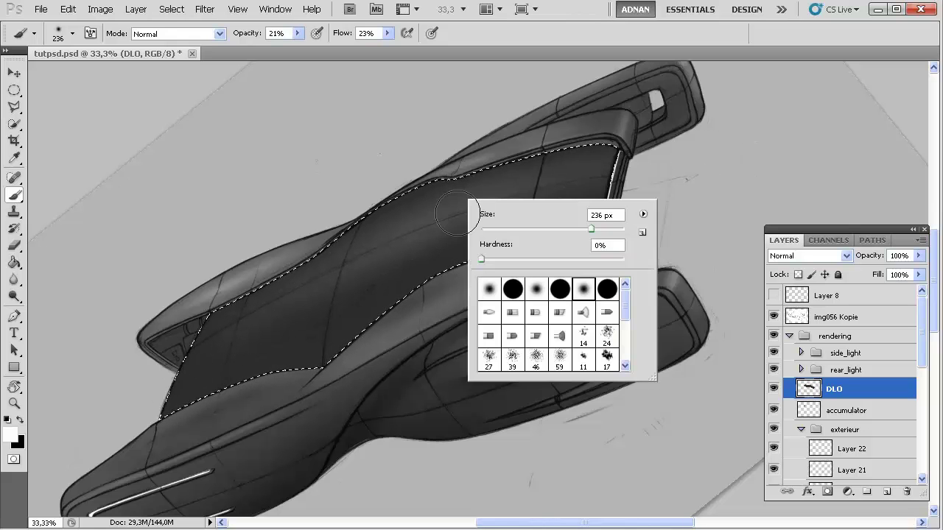
{"action": "left_click_drag", "start_coordinate": [582, 229], "coordinate": [599, 230]}
{"action": "key", "text": "Return"}
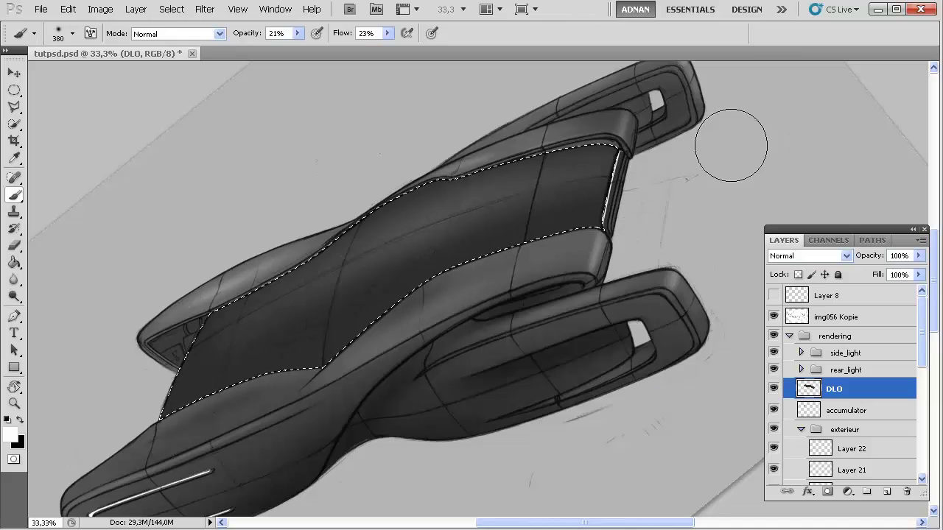
{"action": "right_click", "coordinate": [442, 207]}
{"action": "left_click", "coordinate": [527, 239]}
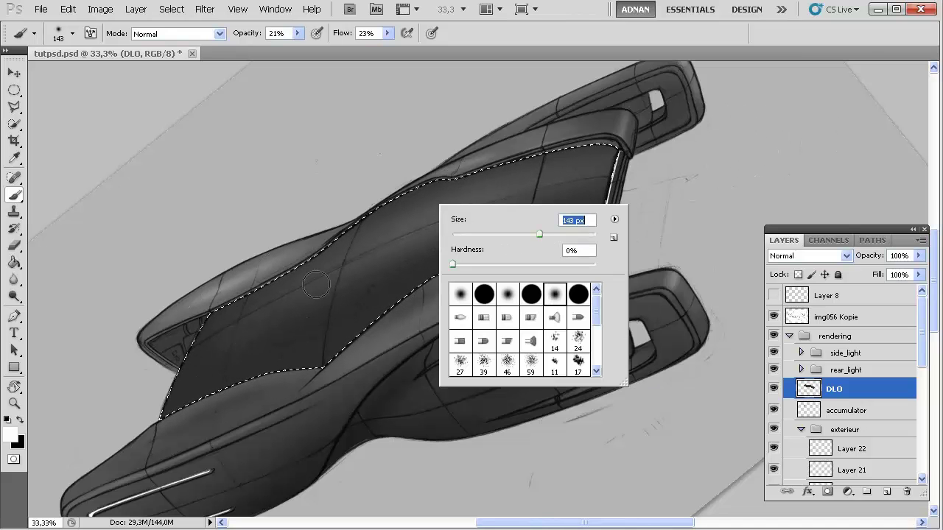
{"action": "key", "text": "Return"}
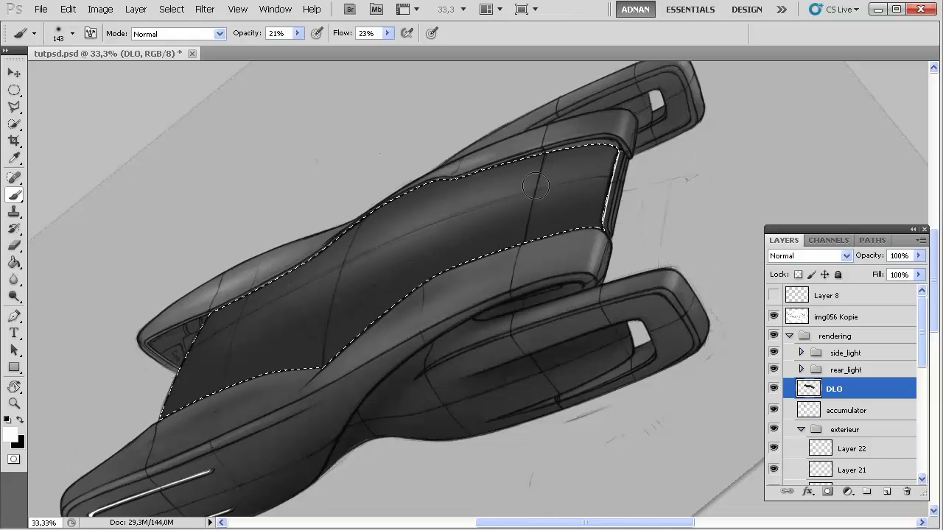
{"action": "mouse_move", "coordinate": [558, 180]}
{"action": "left_mouse_down"}
{"action": "mouse_move", "coordinate": [451, 215]}
{"action": "mouse_move", "coordinate": [380, 251]}
{"action": "mouse_move", "coordinate": [506, 190]}
{"action": "mouse_move", "coordinate": [230, 336]}
{"action": "left_mouse_up"}
- Reduce the brush to 119 px and strengthen the white highlight along the glass surface's centre line
{"action": "right_click", "coordinate": [492, 184]}
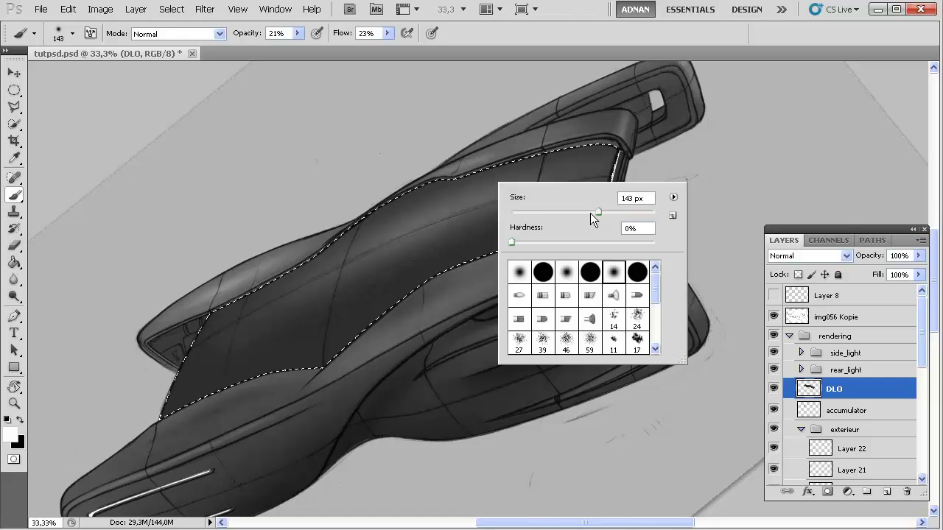
{"action": "double_click", "coordinate": [632, 192]}
{"action": "type", "text": "119"}
{"action": "key", "text": "Return"}
{"action": "mouse_move", "coordinate": [420, 227]}
{"action": "left_mouse_down"}
{"action": "mouse_move", "coordinate": [570, 186]}
{"action": "mouse_move", "coordinate": [452, 217]}
{"action": "mouse_move", "coordinate": [318, 285]}
{"action": "left_mouse_up"}
{"action": "left_click_drag", "start_coordinate": [488, 196], "coordinate": [273, 309]}
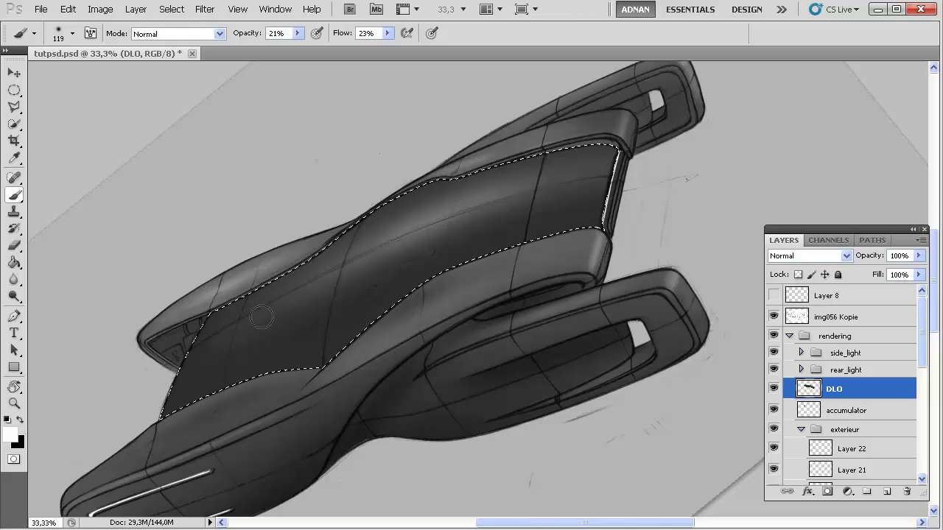
{"action": "right_click", "coordinate": [505, 252]}
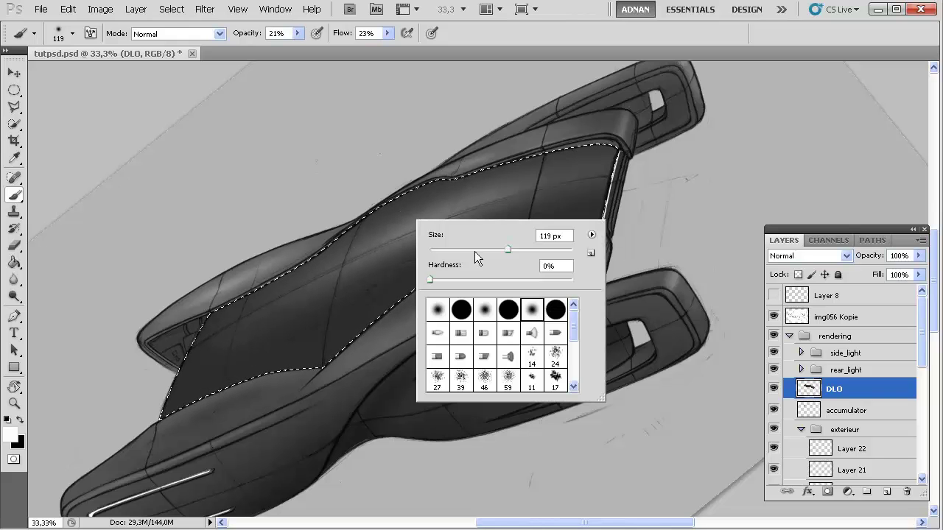
{"action": "left_click", "coordinate": [468, 199]}
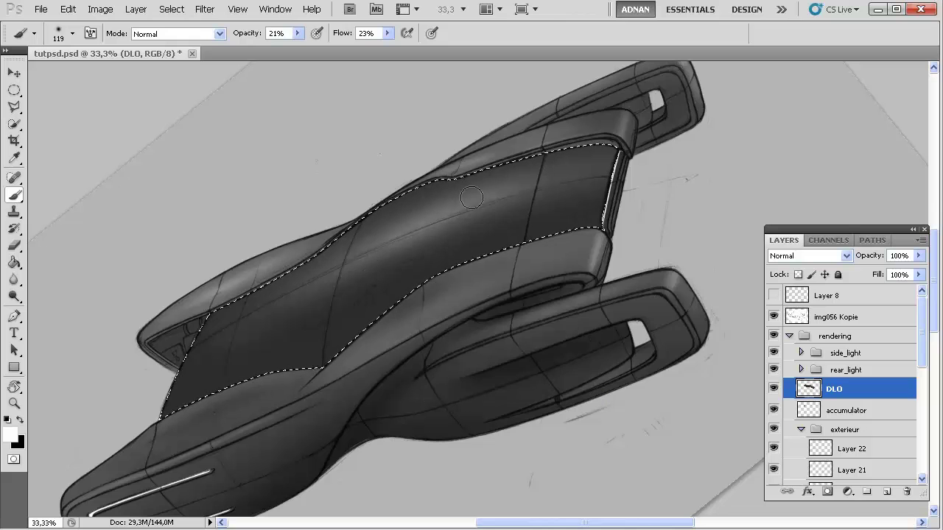
- Enlarge the brush to 201 px and blend the white highlight across the middle of the glass surface
{"action": "right_click", "coordinate": [468, 199]}
{"action": "mouse_move", "coordinate": [466, 243]}
{"action": "left_mouse_down"}
{"action": "mouse_move", "coordinate": [346, 282]}
{"action": "mouse_move", "coordinate": [466, 228]}
{"action": "mouse_move", "coordinate": [416, 244]}
{"action": "left_mouse_up"}
{"action": "mouse_move", "coordinate": [477, 220]}
{"action": "left_mouse_down"}
{"action": "mouse_move", "coordinate": [635, 181]}
{"action": "mouse_move", "coordinate": [441, 234]}
{"action": "mouse_move", "coordinate": [537, 204]}
{"action": "left_mouse_up"}
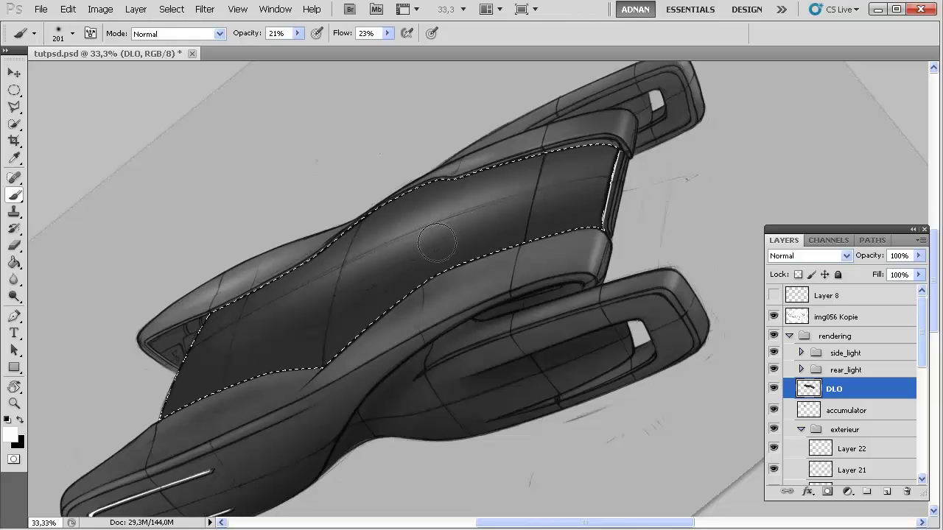
- Add a new layer above DLO and darken the front and lower side of the glass with a soft black 349 px brush
{"action": "key", "text": "space"}
{"action": "left_click_drag", "start_coordinate": [350, 291], "coordinate": [413, 274]}
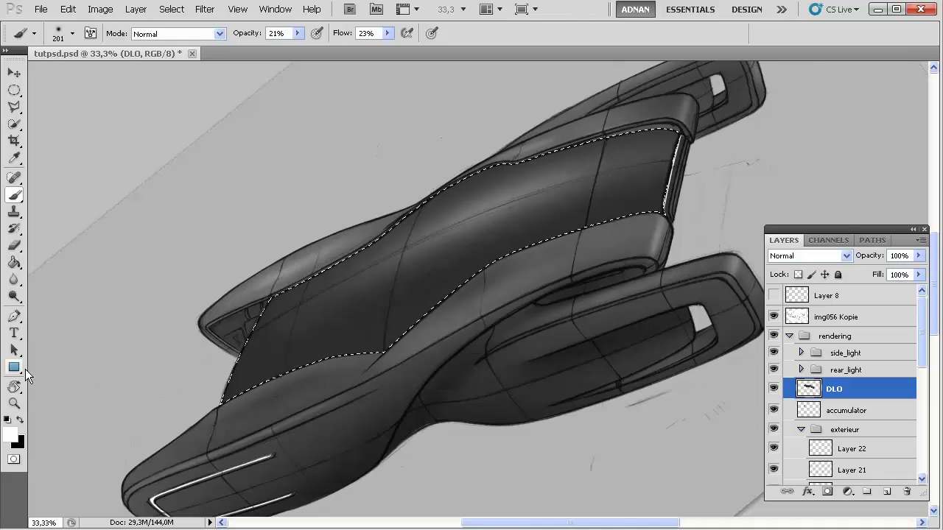
{"action": "left_click", "coordinate": [22, 421]}
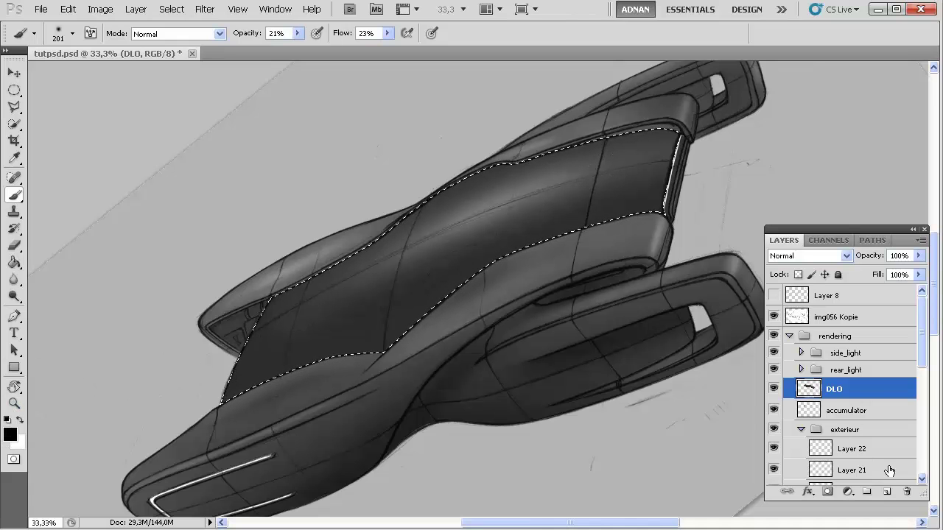
{"action": "left_click", "coordinate": [887, 492]}
{"action": "right_click", "coordinate": [331, 376]}
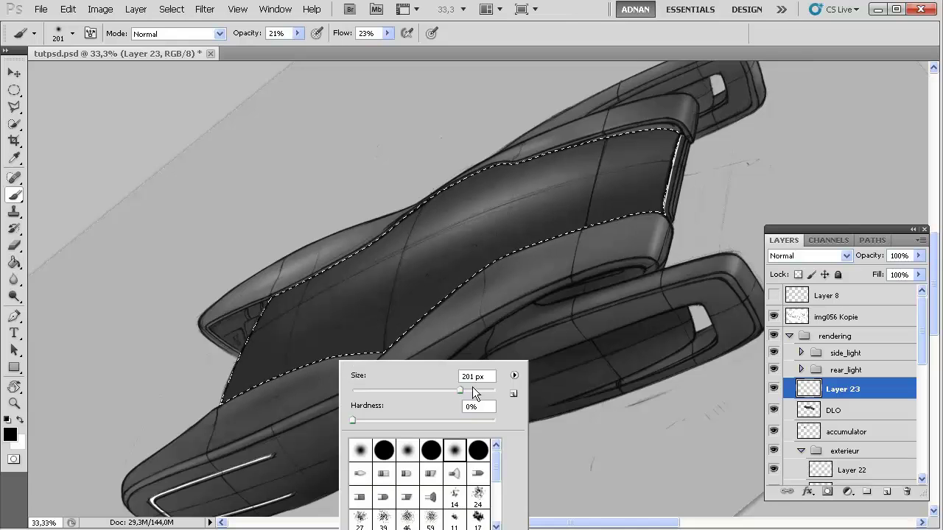
{"action": "key", "text": "Return"}
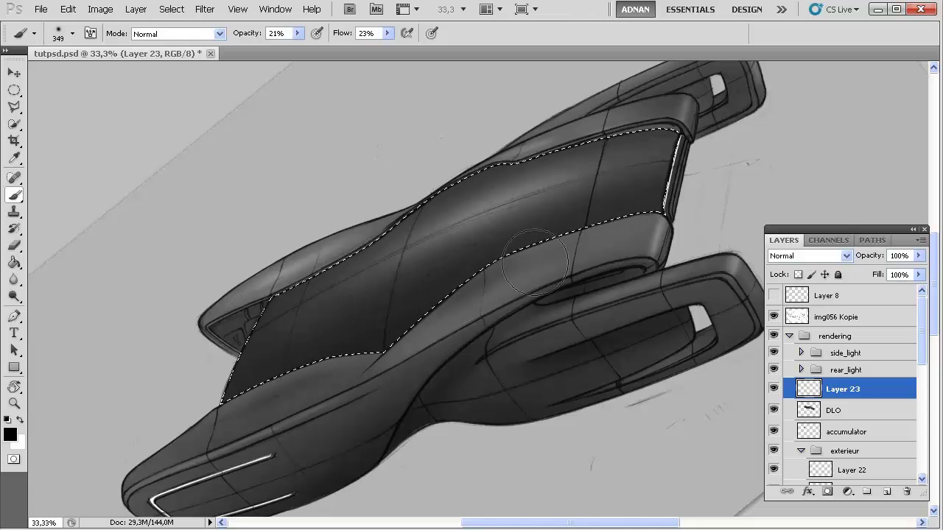
{"action": "mouse_move", "coordinate": [278, 413]}
{"action": "left_mouse_down"}
{"action": "mouse_move", "coordinate": [124, 469]}
{"action": "mouse_move", "coordinate": [202, 438]}
{"action": "left_mouse_up"}
{"action": "mouse_move", "coordinate": [599, 228]}
{"action": "left_mouse_down"}
{"action": "mouse_move", "coordinate": [466, 294]}
{"action": "mouse_move", "coordinate": [543, 207]}
{"action": "left_mouse_up"}
- Add a new layer above Layer 23 and brush soft white highlights on the glass surface at 339 px
{"action": "key", "text": "r"}
{"action": "left_click_drag", "start_coordinate": [413, 401], "coordinate": [391, 373]}
{"action": "mouse_move", "coordinate": [454, 351]}
{"action": "left_mouse_down"}
{"action": "mouse_move", "coordinate": [479, 358]}
{"action": "mouse_move", "coordinate": [409, 388]}
{"action": "mouse_move", "coordinate": [534, 349]}
{"action": "mouse_move", "coordinate": [543, 307]}
{"action": "left_mouse_up"}
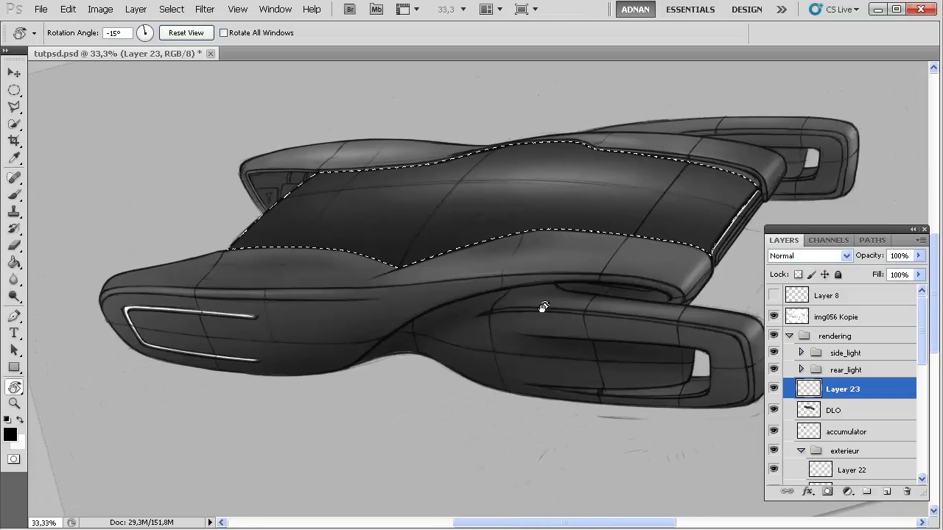
{"action": "left_click", "coordinate": [889, 493]}
{"action": "key", "text": "b"}
{"action": "left_click", "coordinate": [22, 416]}
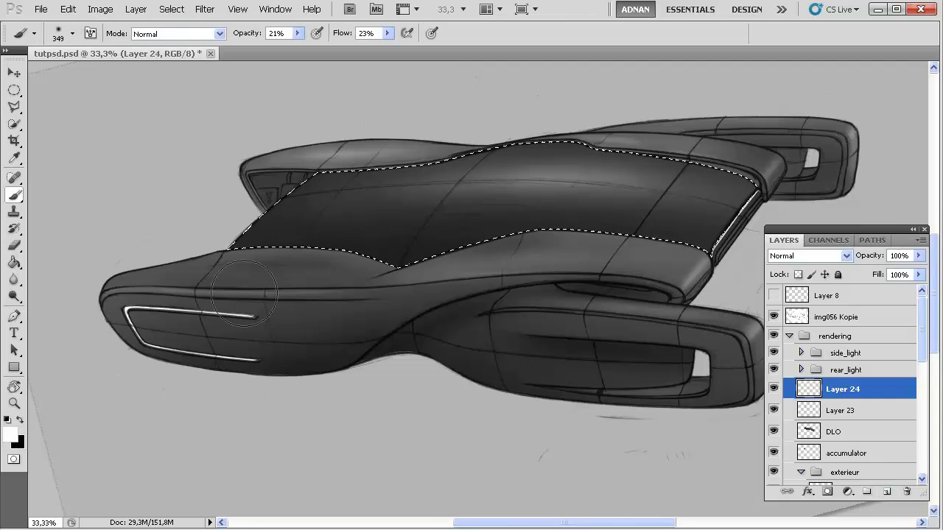
{"action": "key", "text": "r"}
{"action": "left_click_drag", "start_coordinate": [295, 272], "coordinate": [284, 317]}
{"action": "key", "text": "b"}
{"action": "right_click", "coordinate": [451, 185]}
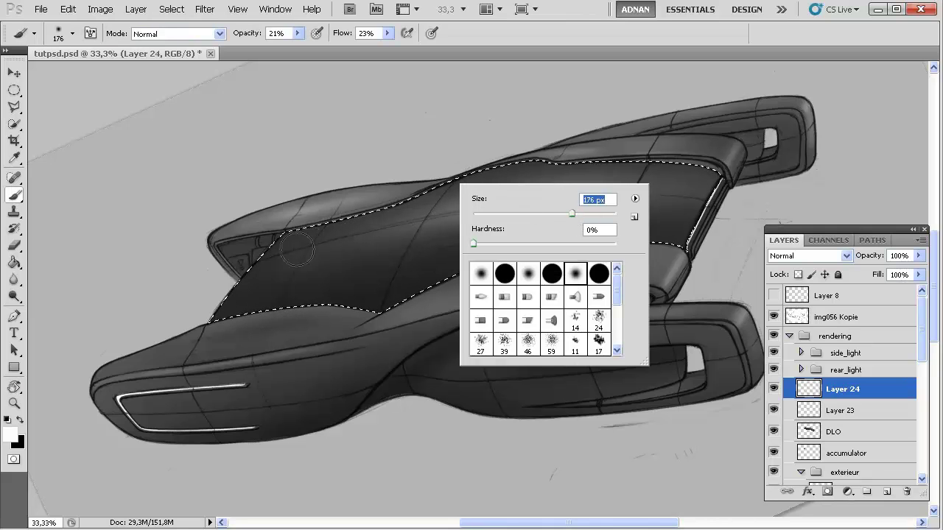
{"action": "left_click_drag", "start_coordinate": [584, 214], "coordinate": [592, 215]}
{"action": "key", "text": "Return"}
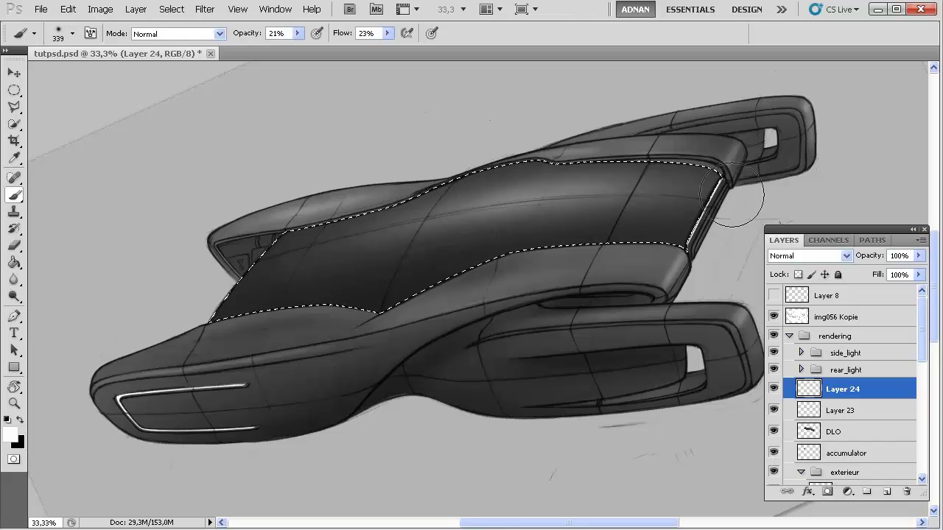
- Refine the white highlights over the upper glass surface, first with a 185 px brush and with a 370 px brush for blending
{"action": "right_click", "coordinate": [527, 205]}
{"action": "left_click", "coordinate": [571, 236]}
{"action": "key", "text": "Return"}
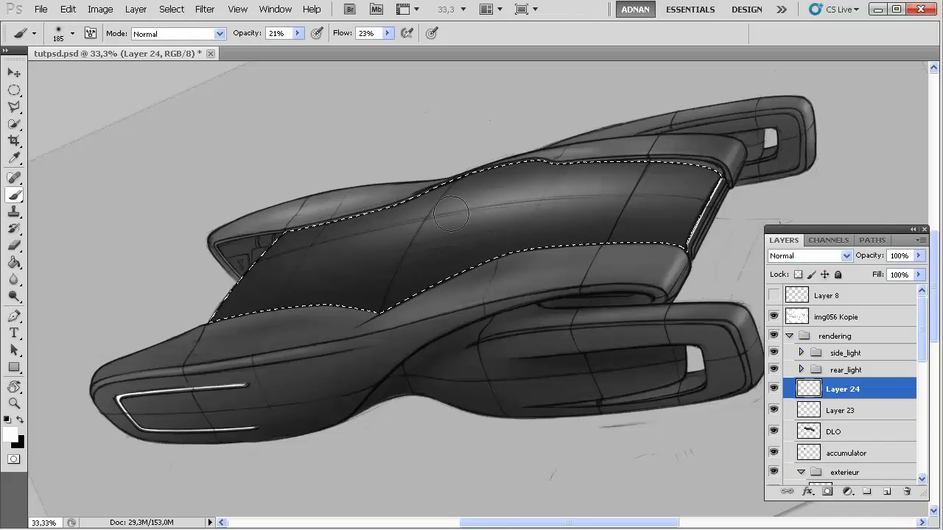
{"action": "right_click", "coordinate": [446, 218]}
{"action": "left_click_drag", "start_coordinate": [571, 239], "coordinate": [587, 239]}
{"action": "key", "text": "Return"}
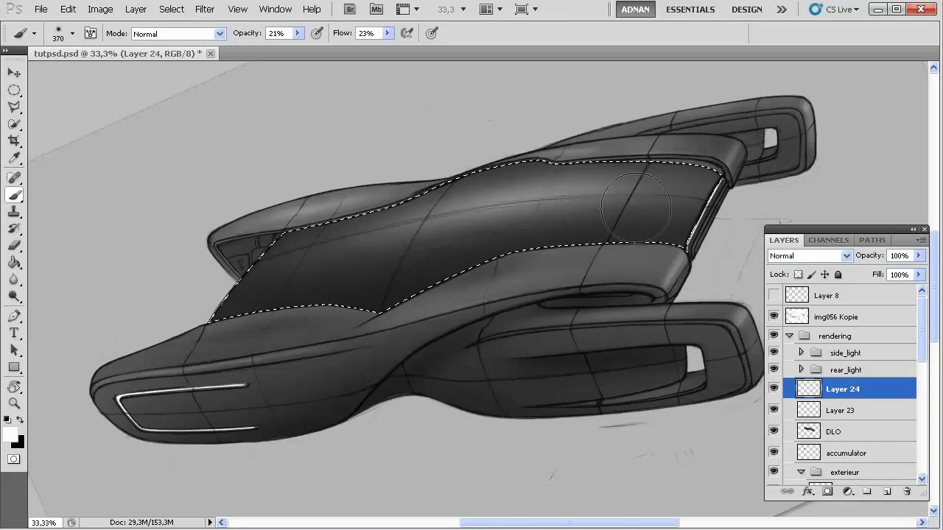
- Add an empty layer above Layer 24 for brushing the rear end of the glass surface
{"action": "key", "text": "space"}
{"action": "left_click_drag", "start_coordinate": [638, 271], "coordinate": [485, 287]}
{"action": "key", "text": "r"}
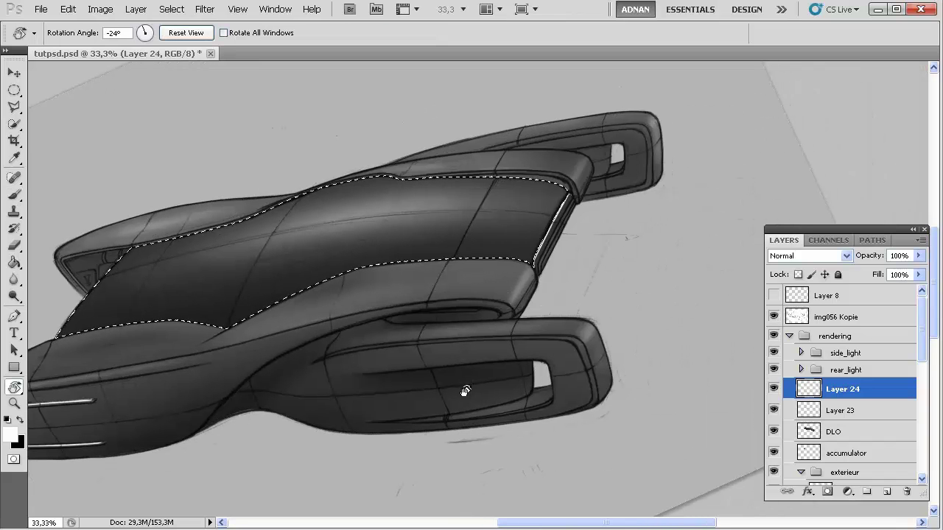
{"action": "left_click_drag", "start_coordinate": [464, 391], "coordinate": [437, 308]}
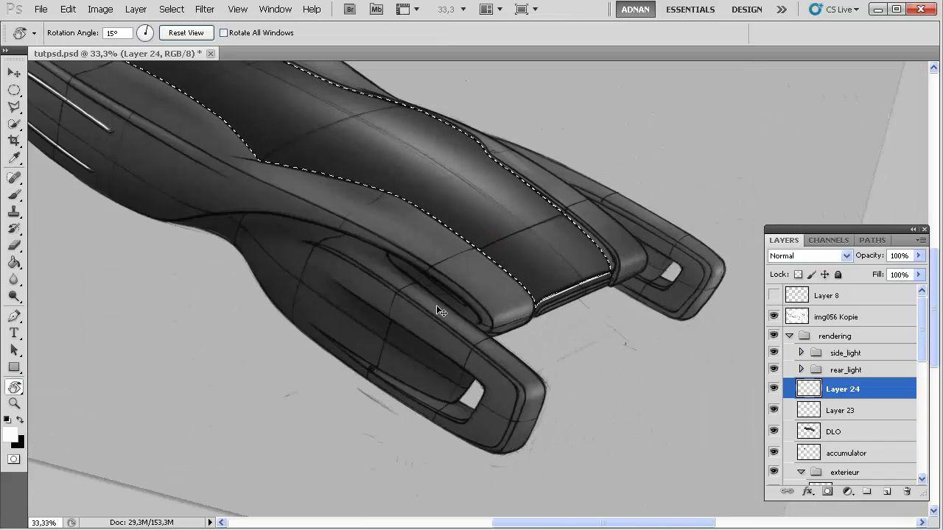
{"action": "key", "text": "ctrl+plus"}
{"action": "key", "text": "ctrl+plus"}
{"action": "key", "text": "space"}
{"action": "left_click_drag", "start_coordinate": [616, 271], "coordinate": [355, 289]}
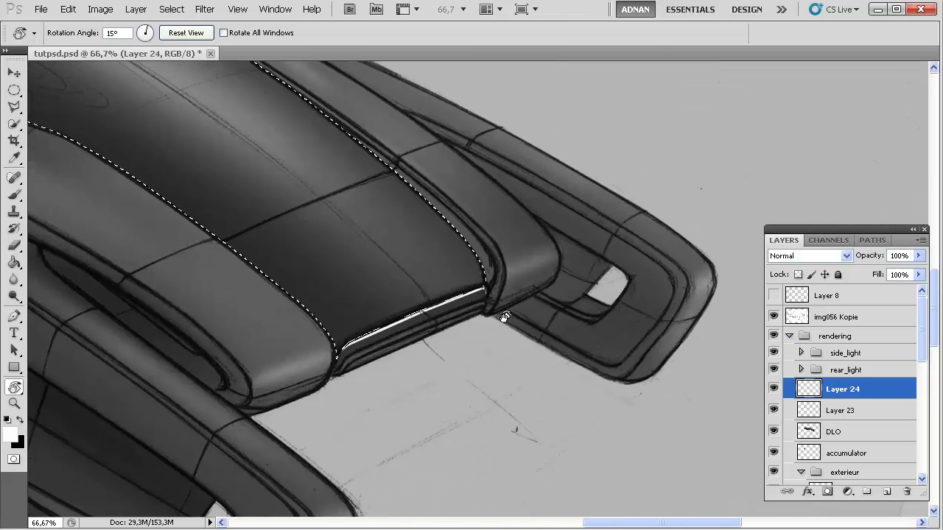
{"action": "left_click", "coordinate": [886, 492]}
{"action": "key", "text": "b"}
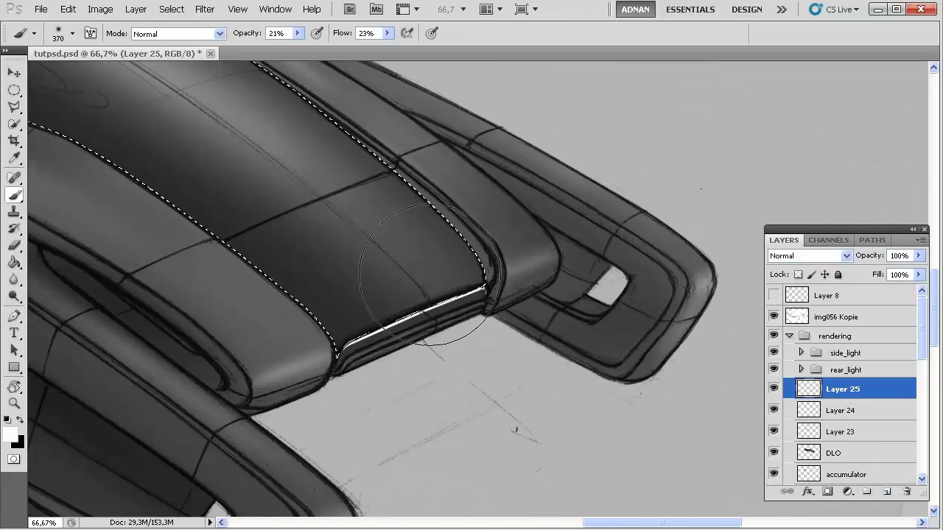
- Brush soft white highlights along the rear edge of the glass on Layer 25, reducing the brush from 54 to 36 and 24 px
{"action": "right_click", "coordinate": [464, 284]}
{"action": "type", "text": "54"}
{"action": "key", "text": "Return"}
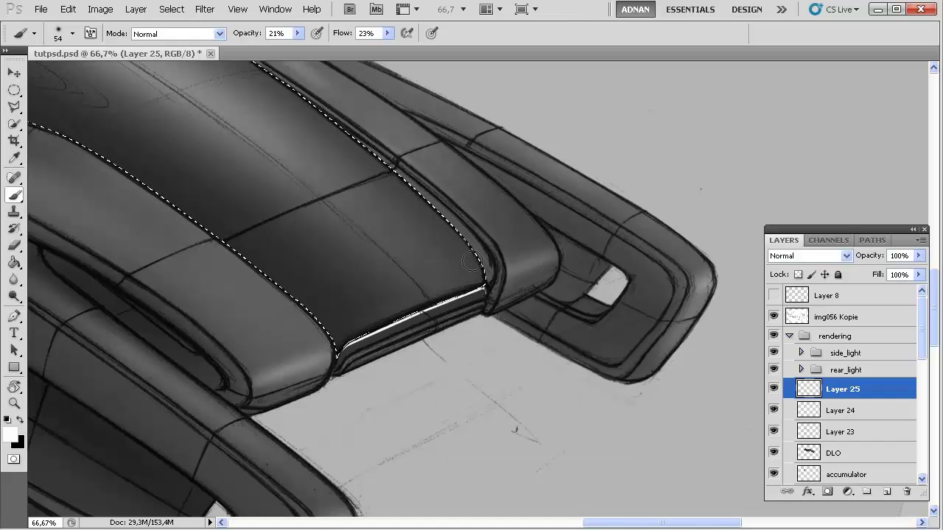
{"action": "right_click", "coordinate": [471, 264]}
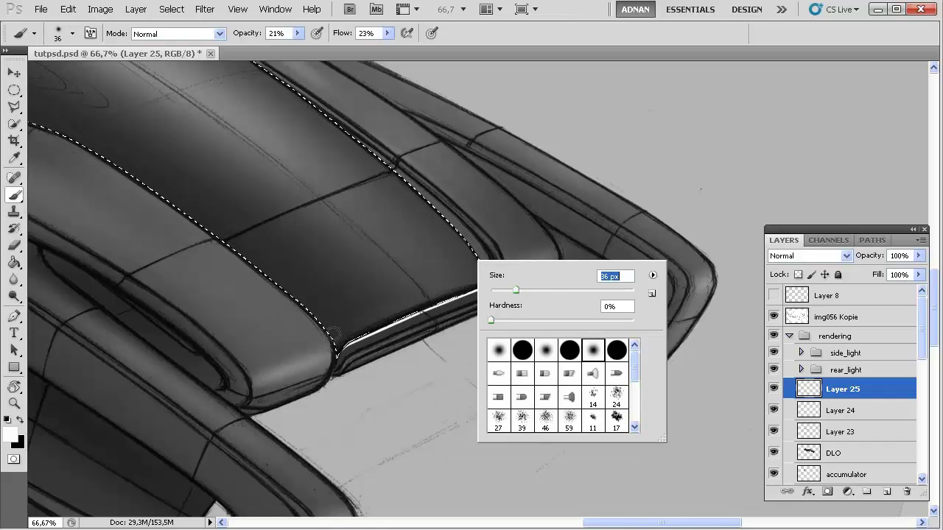
{"action": "key", "text": "Return"}
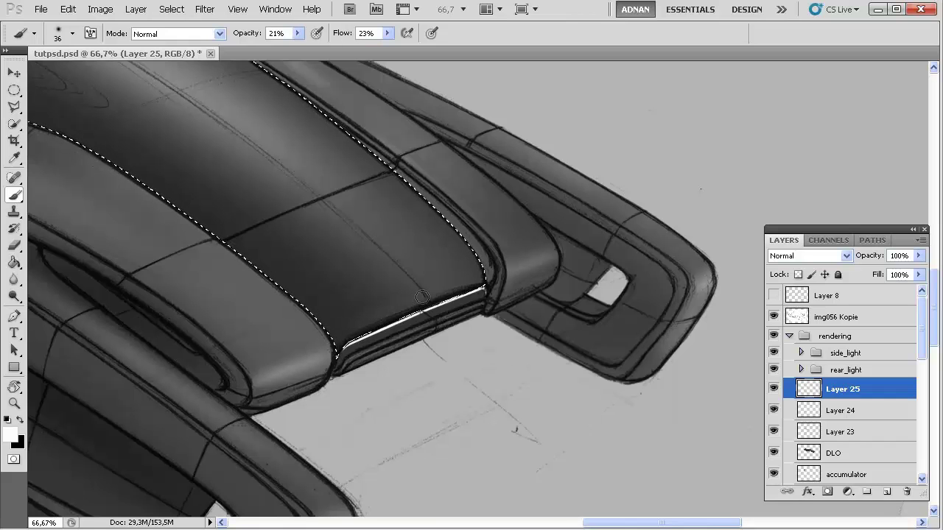
{"action": "right_click", "coordinate": [415, 293]}
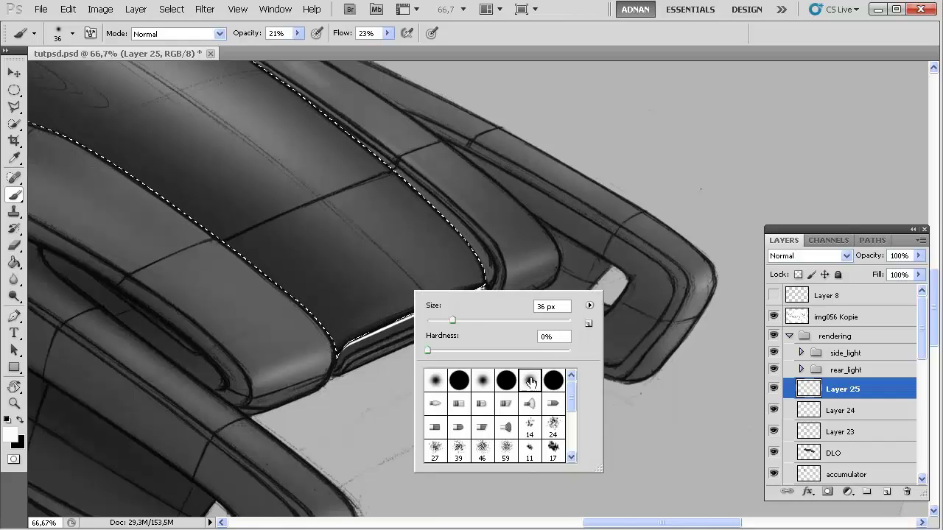
{"action": "double_click", "coordinate": [521, 374]}
{"action": "right_click", "coordinate": [443, 291]}
{"action": "left_click_drag", "start_coordinate": [483, 322], "coordinate": [473, 322]}
{"action": "key", "text": "Return"}
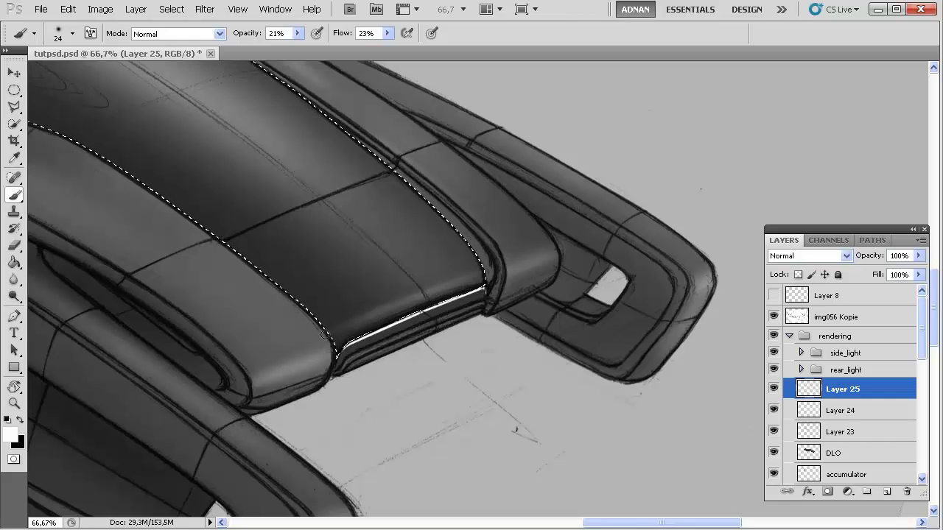
- Sharpen the white highlight along the rear lip of the glass with an 11 px soft brush
{"action": "right_click", "coordinate": [472, 254]}
{"action": "left_click_drag", "start_coordinate": [478, 302], "coordinate": [468, 301]}
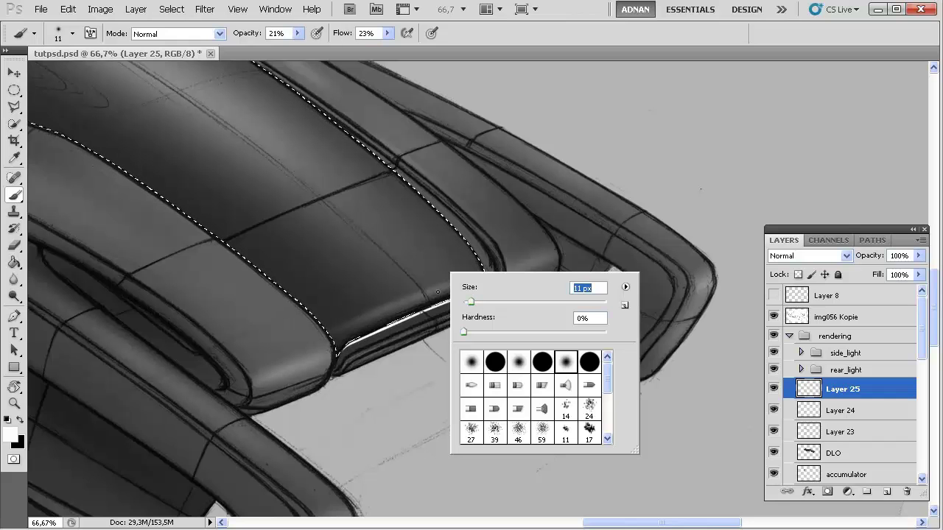
{"action": "key", "text": "Return"}
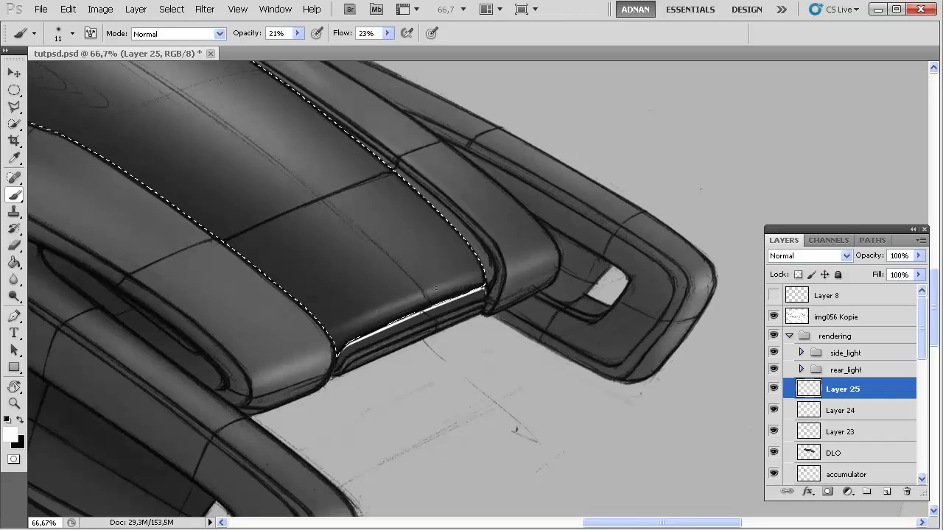
{"action": "left_click_drag", "start_coordinate": [405, 314], "coordinate": [480, 270]}
{"action": "left_click_drag", "start_coordinate": [405, 314], "coordinate": [481, 279]}
- Blend the white highlight at the rear end of the glass with soft brushes of 48 px and 83 px
{"action": "left_click_drag", "start_coordinate": [427, 316], "coordinate": [400, 296]}
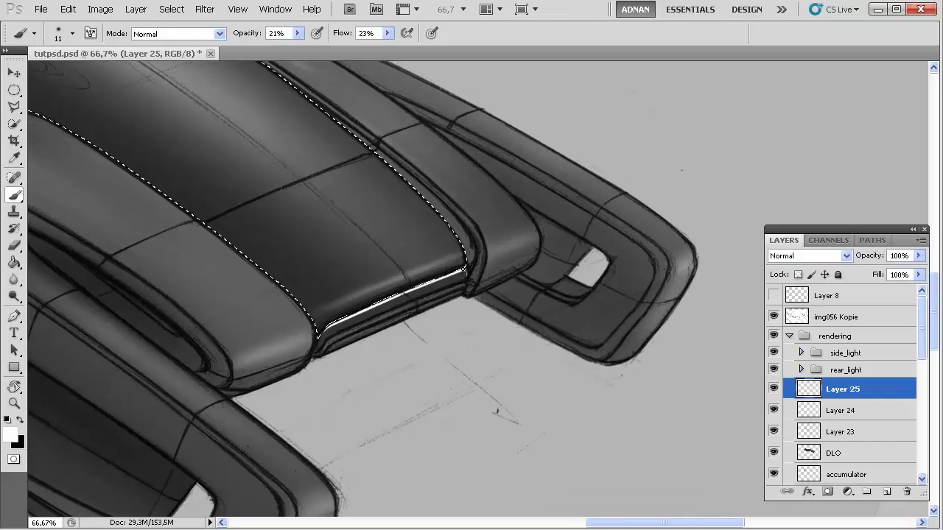
{"action": "left_click_drag", "start_coordinate": [308, 331], "coordinate": [306, 269]}
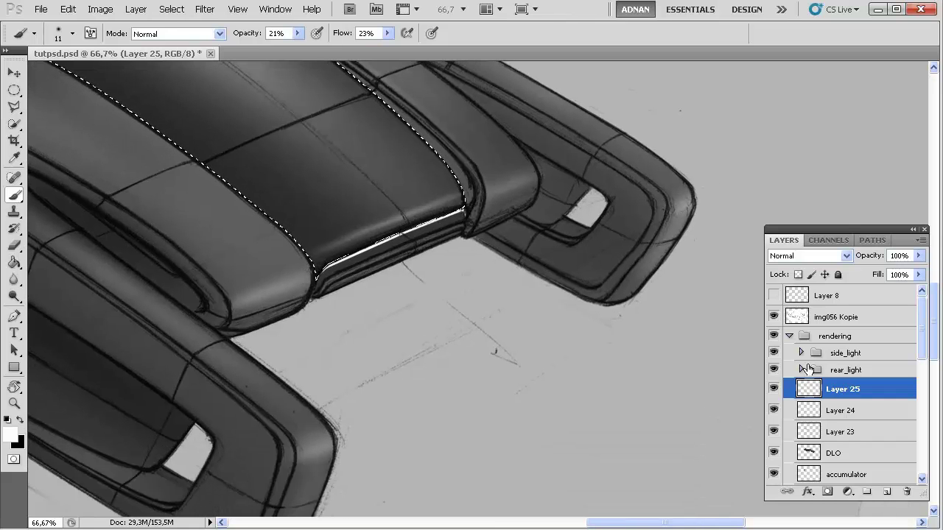
{"action": "right_click", "coordinate": [454, 286]}
{"action": "left_click", "coordinate": [506, 290]}
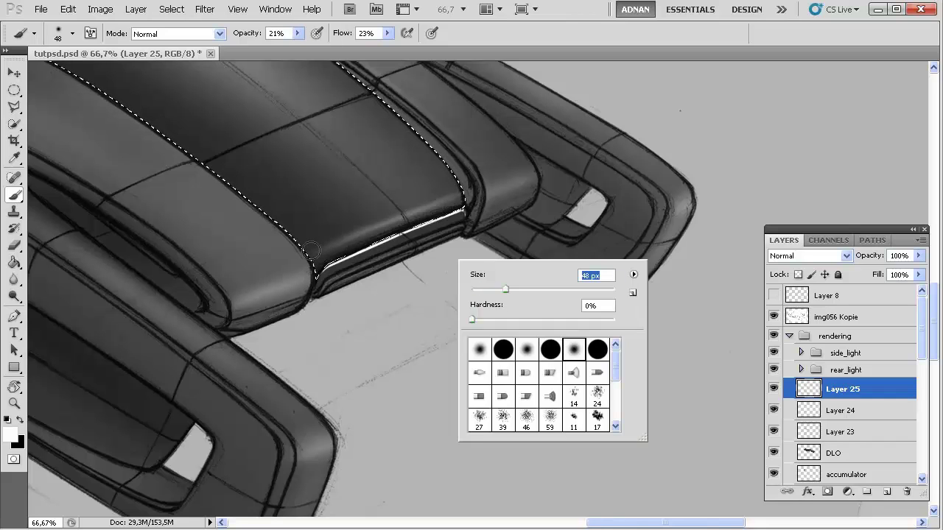
{"action": "key", "text": "Return"}
{"action": "right_click", "coordinate": [457, 187]}
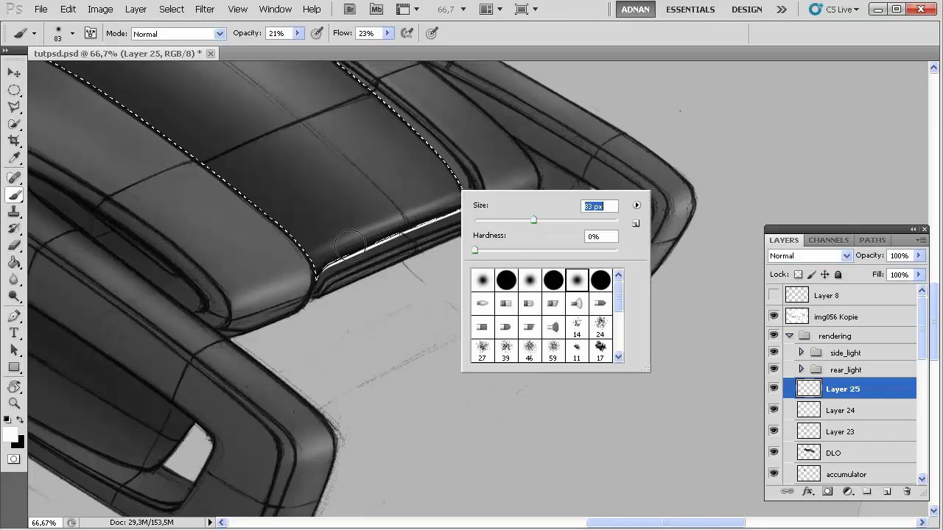
{"action": "key", "text": "Return"}
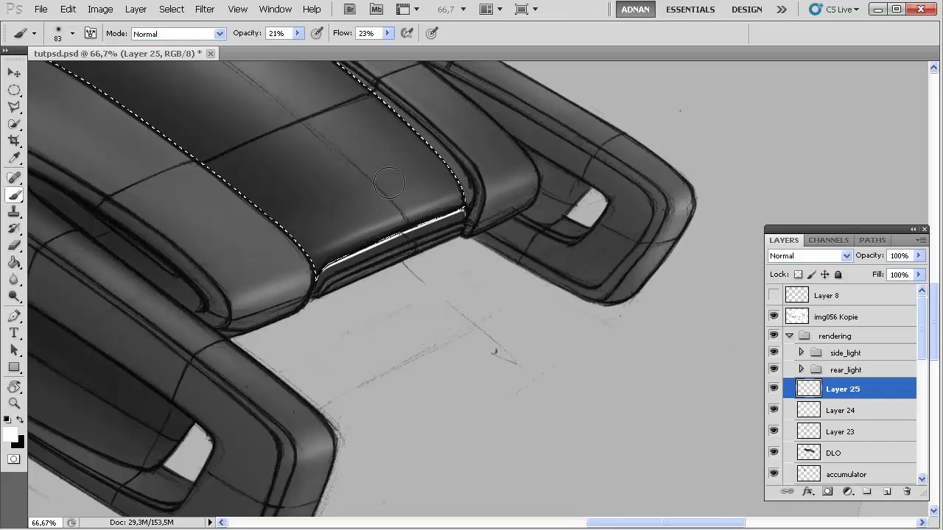
- Load the shape layer's outline as the selection and add a new layer above Layer 22 in the exterieur group
{"action": "mouse_move", "coordinate": [442, 226]}
{"action": "left_mouse_down"}
{"action": "mouse_move", "coordinate": [587, 244]}
{"action": "mouse_move", "coordinate": [526, 452]}
{"action": "mouse_move", "coordinate": [422, 304]}
{"action": "mouse_move", "coordinate": [475, 254]}
{"action": "left_mouse_up"}
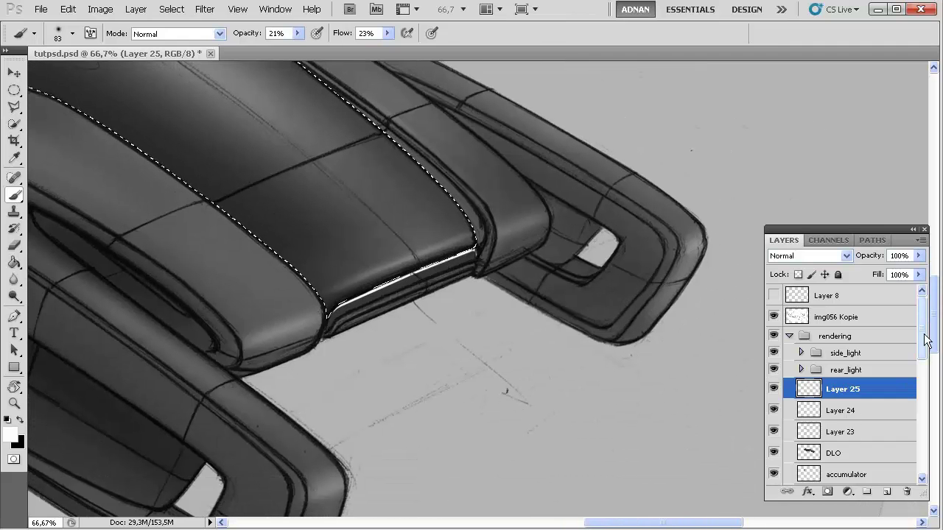
{"action": "left_click_drag", "start_coordinate": [924, 326], "coordinate": [913, 392]}
{"action": "left_click", "coordinate": [876, 348]}
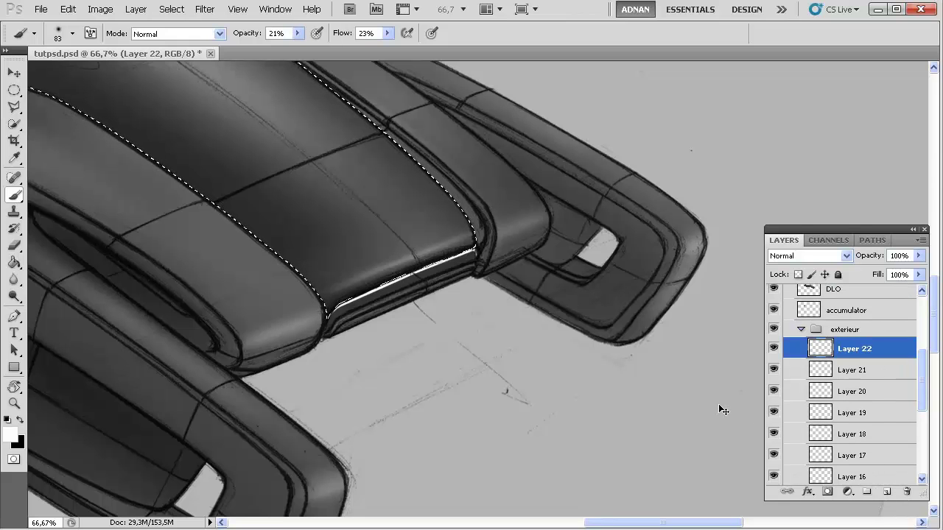
{"action": "key", "text": "ctrl+d"}
{"action": "left_click_drag", "start_coordinate": [921, 368], "coordinate": [920, 431]}
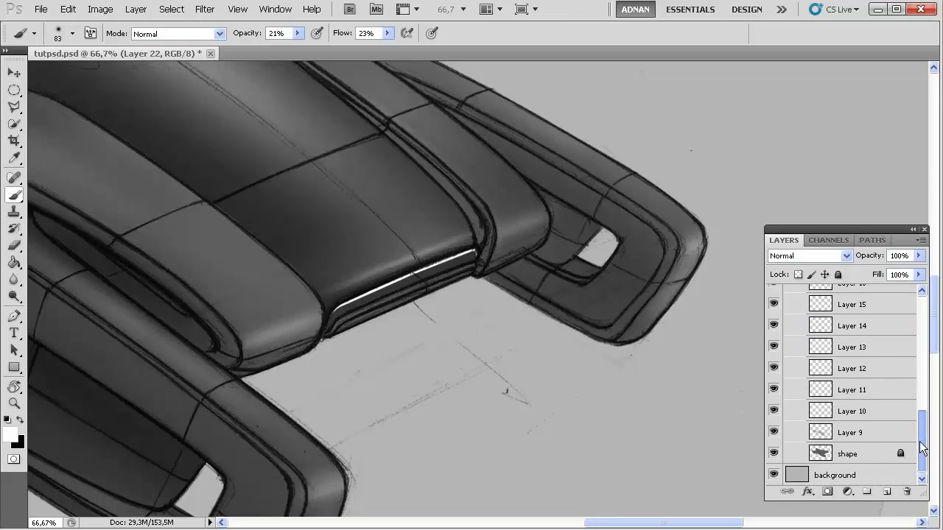
{"action": "left_click", "coordinate": [825, 456], "text": "ctrl"}
{"action": "scroll", "coordinate": [884, 453], "scroll_direction": "up", "scroll_amount": 5}
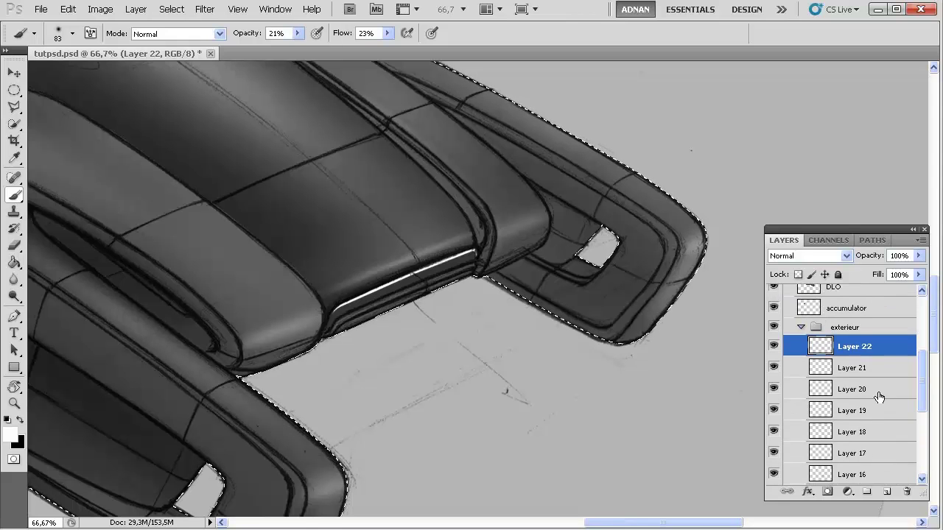
{"action": "left_click", "coordinate": [886, 491]}
- Brush soft white highlights at 36 px on the rear ends of the body panels on both sides of the glass
{"action": "mouse_move", "coordinate": [329, 348]}
{"action": "left_mouse_down"}
{"action": "mouse_move", "coordinate": [357, 366]}
{"action": "mouse_move", "coordinate": [381, 362]}
{"action": "left_mouse_up"}
{"action": "right_click", "coordinate": [347, 333]}
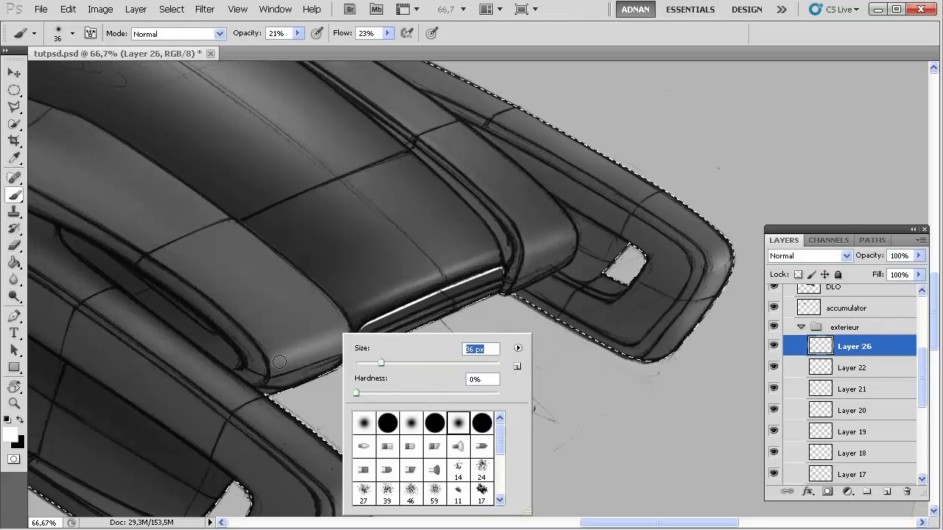
{"action": "mouse_move", "coordinate": [266, 365]}
{"action": "left_mouse_down"}
{"action": "mouse_move", "coordinate": [325, 343]}
{"action": "mouse_move", "coordinate": [273, 359]}
{"action": "left_mouse_up"}
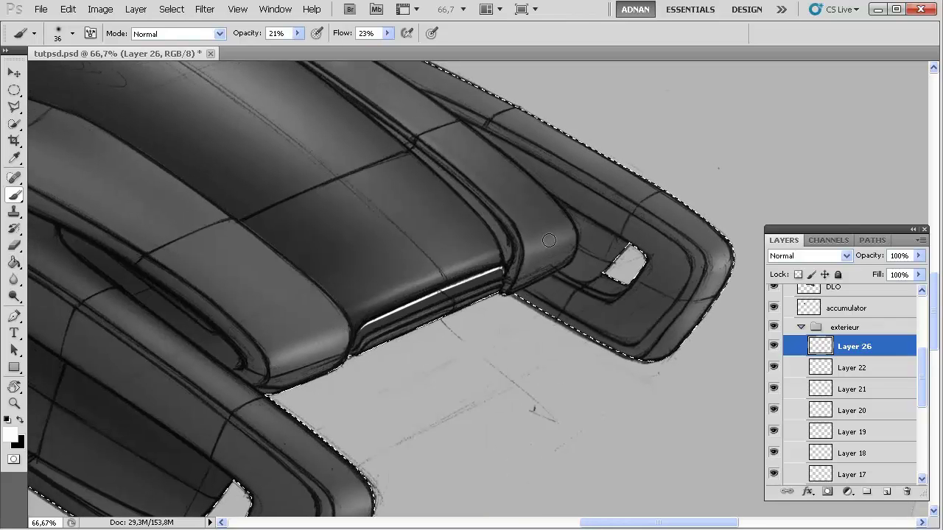
{"action": "mouse_move", "coordinate": [541, 245]}
{"action": "left_mouse_down"}
{"action": "mouse_move", "coordinate": [523, 252]}
{"action": "mouse_move", "coordinate": [556, 245]}
{"action": "left_mouse_up"}
- Add white highlights to the rear outer corner of the far fender with a 27 px soft brush
{"action": "left_click_drag", "start_coordinate": [437, 374], "coordinate": [376, 231]}
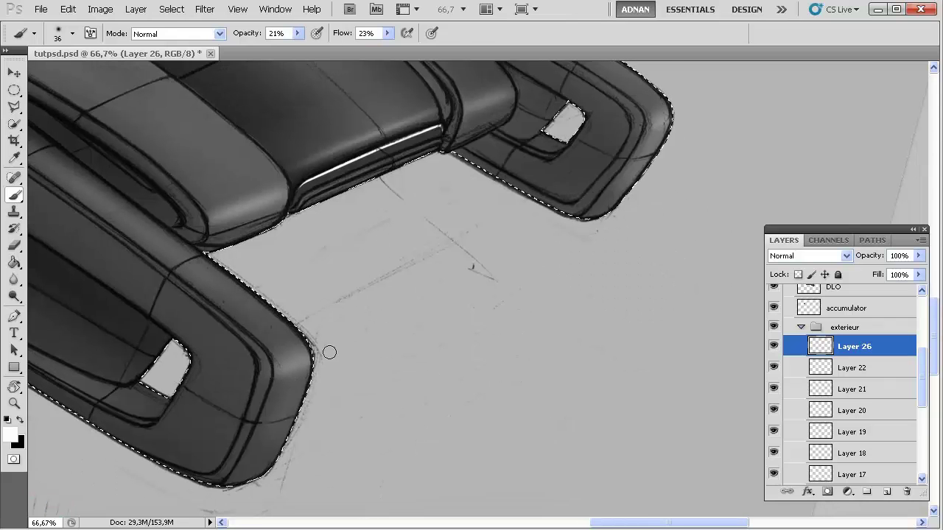
{"action": "left_click_drag", "start_coordinate": [607, 223], "coordinate": [402, 304]}
{"action": "right_click", "coordinate": [462, 205]}
{"action": "left_click_drag", "start_coordinate": [501, 237], "coordinate": [493, 238]}
{"action": "key", "text": "Return"}
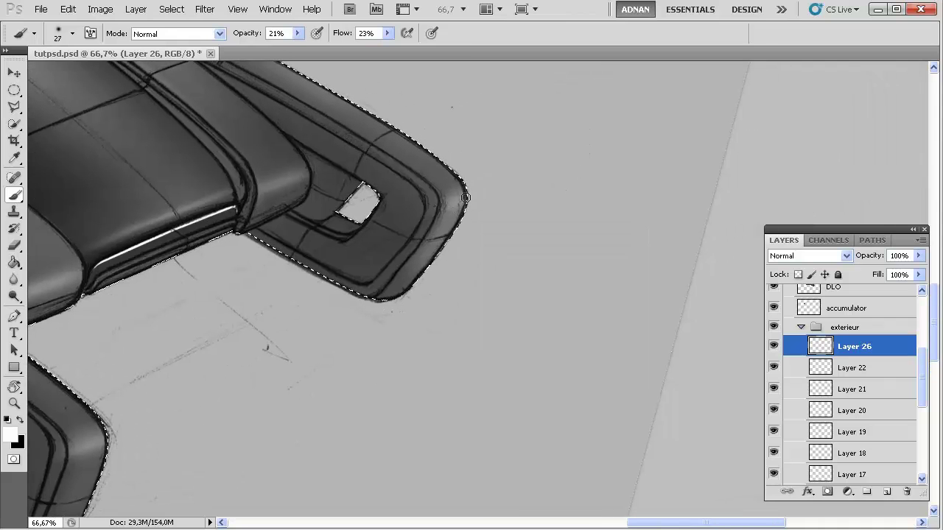
- Brush broader soft white highlights on the rear corner of the near fender, enlarging the brush to 127 px
{"action": "left_click_drag", "start_coordinate": [352, 308], "coordinate": [512, 187]}
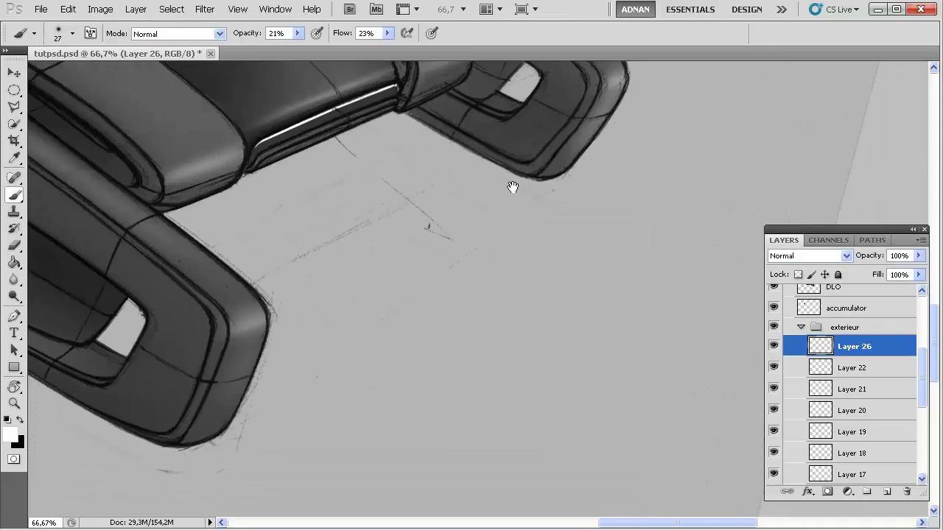
{"action": "right_click", "coordinate": [309, 286]}
{"action": "left_click_drag", "start_coordinate": [353, 317], "coordinate": [383, 316]}
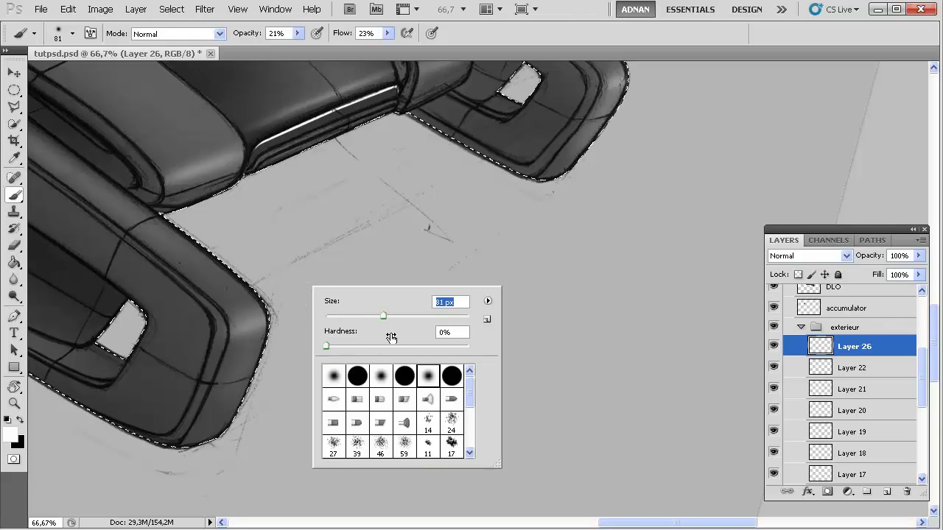
{"action": "type", "text": "127"}
{"action": "key", "text": "Return"}
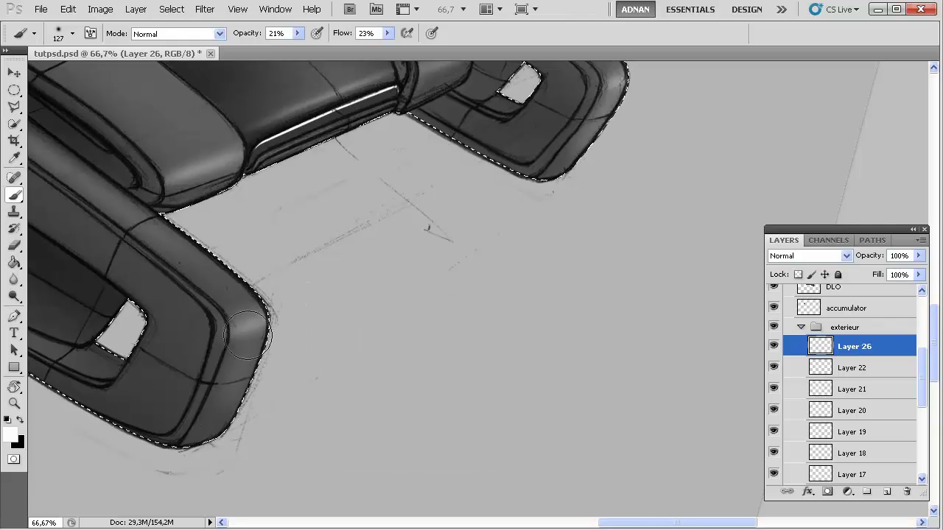
{"action": "right_click", "coordinate": [256, 331]}
{"action": "left_click_drag", "start_coordinate": [353, 360], "coordinate": [364, 361]}
{"action": "mouse_move", "coordinate": [240, 357]}
{"action": "left_mouse_down"}
{"action": "mouse_move", "coordinate": [236, 417]}
{"action": "mouse_move", "coordinate": [261, 325]}
{"action": "mouse_move", "coordinate": [228, 402]}
{"action": "mouse_move", "coordinate": [261, 314]}
{"action": "mouse_move", "coordinate": [186, 459]}
{"action": "left_mouse_up"}
{"action": "key", "text": "ctrl+d"}
- Brush a soft white highlight around the rear corner of the far fender at 99 px
{"action": "left_click_drag", "start_coordinate": [427, 299], "coordinate": [272, 394]}
{"action": "right_click", "coordinate": [457, 214]}
{"action": "type", "text": "99"}
{"action": "key", "text": "Return"}
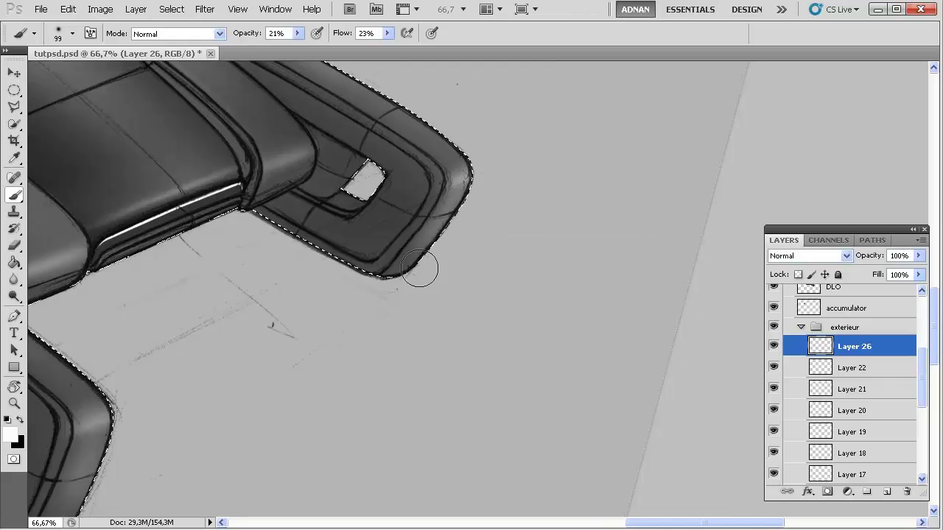
{"action": "mouse_move", "coordinate": [402, 294]}
{"action": "left_mouse_down"}
{"action": "mouse_move", "coordinate": [469, 182]}
{"action": "mouse_move", "coordinate": [427, 257]}
{"action": "left_mouse_up"}
- Rotate the canvas view and brush a soft white highlight along the far fender's outer edge at 73 px
{"action": "key", "text": "r"}
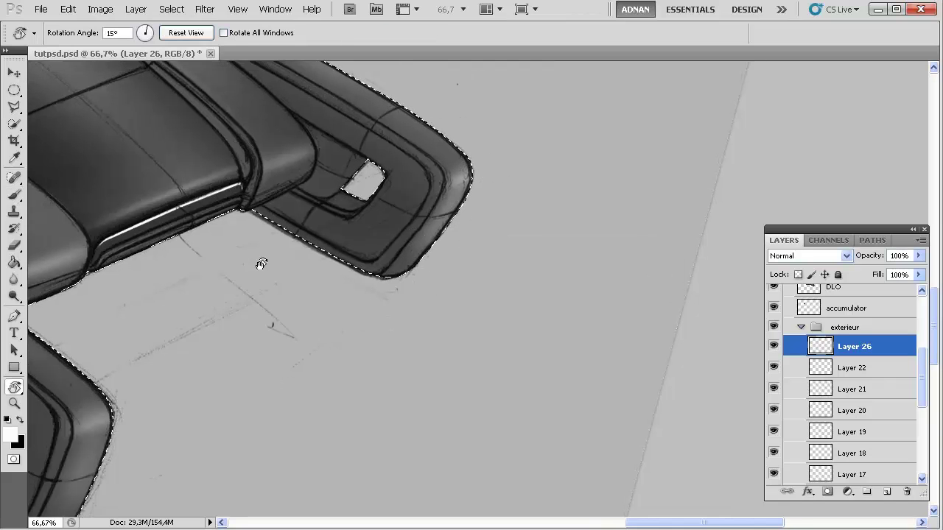
{"action": "left_click_drag", "start_coordinate": [240, 271], "coordinate": [425, 264]}
{"action": "key", "text": "b"}
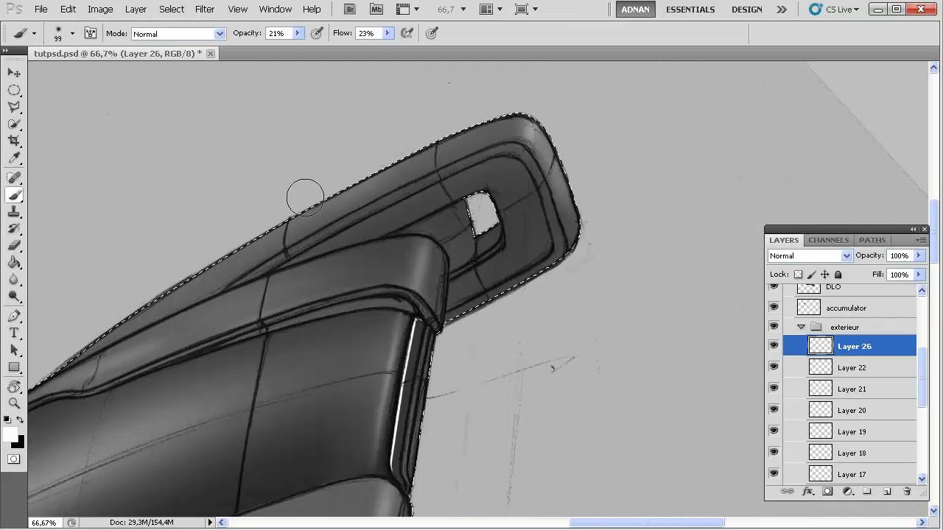
{"action": "right_click", "coordinate": [311, 197]}
{"action": "left_click_drag", "start_coordinate": [385, 231], "coordinate": [382, 231]}
{"action": "mouse_move", "coordinate": [137, 305]}
{"action": "left_mouse_down"}
{"action": "mouse_move", "coordinate": [400, 158]}
{"action": "mouse_move", "coordinate": [363, 185]}
{"action": "left_mouse_up"}
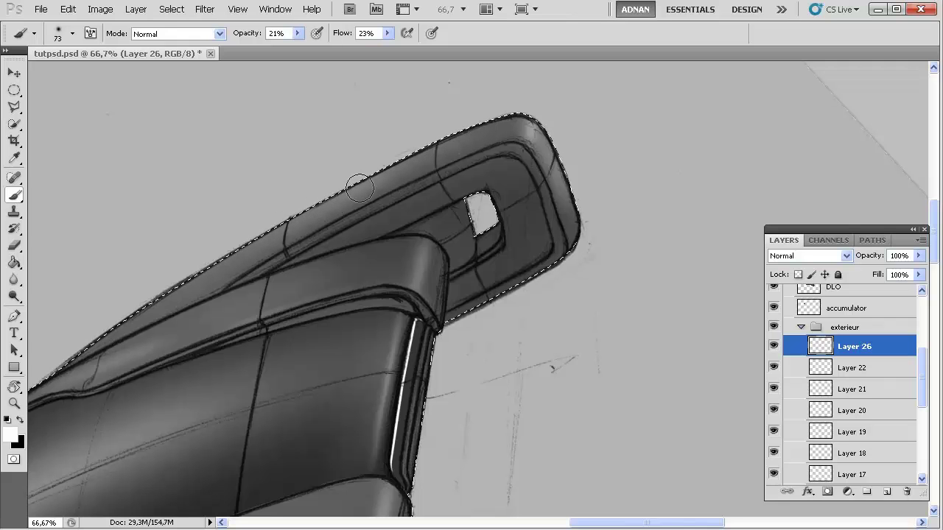
- Intensify the white highlight along the far fender's outer edge with repeated strokes of a 53 px soft brush
{"action": "right_click", "coordinate": [405, 175]}
{"action": "left_click_drag", "start_coordinate": [445, 194], "coordinate": [434, 194]}
{"action": "key", "text": "Return"}
{"action": "mouse_move", "coordinate": [352, 190]}
{"action": "left_mouse_down"}
{"action": "mouse_move", "coordinate": [235, 255]}
{"action": "mouse_move", "coordinate": [240, 244]}
{"action": "left_mouse_up"}
{"action": "mouse_move", "coordinate": [384, 172]}
{"action": "left_mouse_down"}
{"action": "mouse_move", "coordinate": [209, 272]}
{"action": "mouse_move", "coordinate": [271, 235]}
{"action": "mouse_move", "coordinate": [253, 244]}
{"action": "left_mouse_up"}
{"action": "mouse_move", "coordinate": [356, 184]}
{"action": "left_mouse_down"}
{"action": "mouse_move", "coordinate": [95, 348]}
{"action": "mouse_move", "coordinate": [442, 146]}
{"action": "left_mouse_up"}
{"action": "left_click_drag", "start_coordinate": [267, 246], "coordinate": [415, 159]}
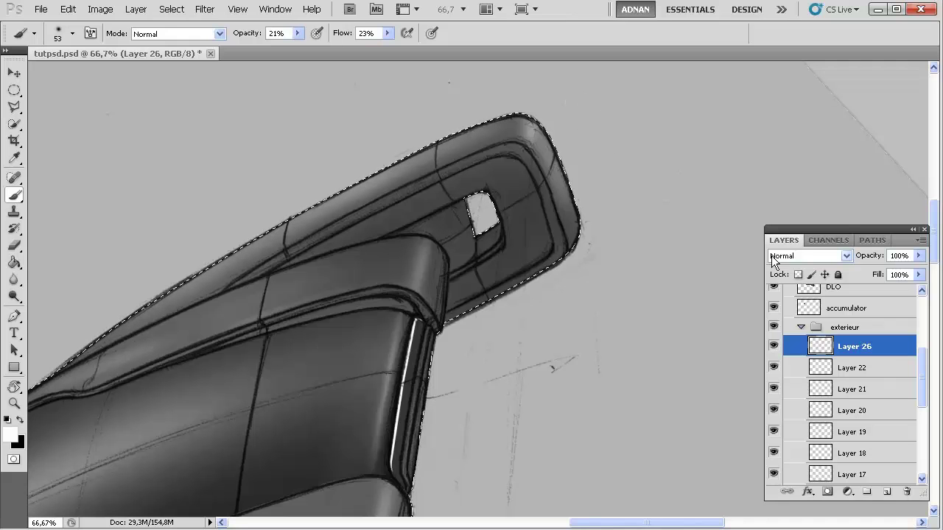
- Add a new layer above Layer 26 and shade along the far fender's inner crease with a soft black 34 px brush
{"action": "left_click", "coordinate": [889, 492]}
{"action": "left_click", "coordinate": [21, 421]}
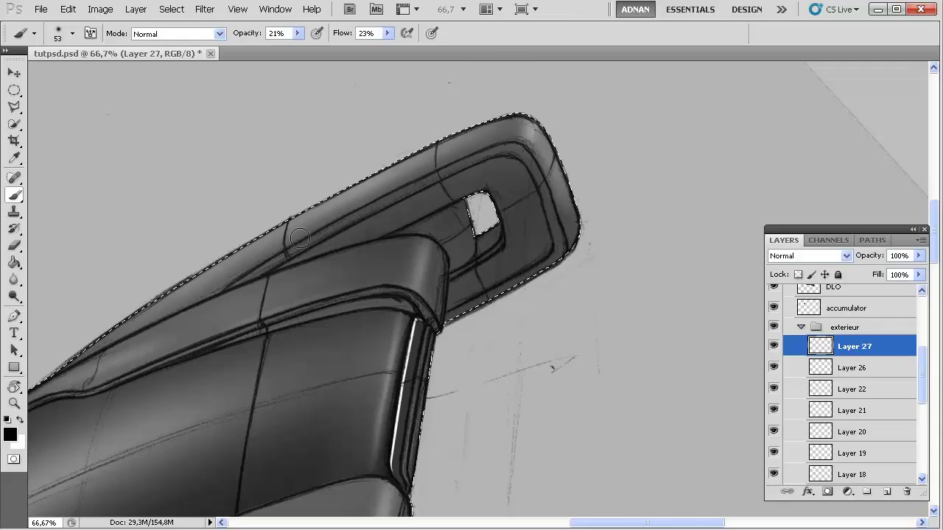
{"action": "right_click", "coordinate": [375, 221]}
{"action": "left_click_drag", "start_coordinate": [421, 230], "coordinate": [409, 228]}
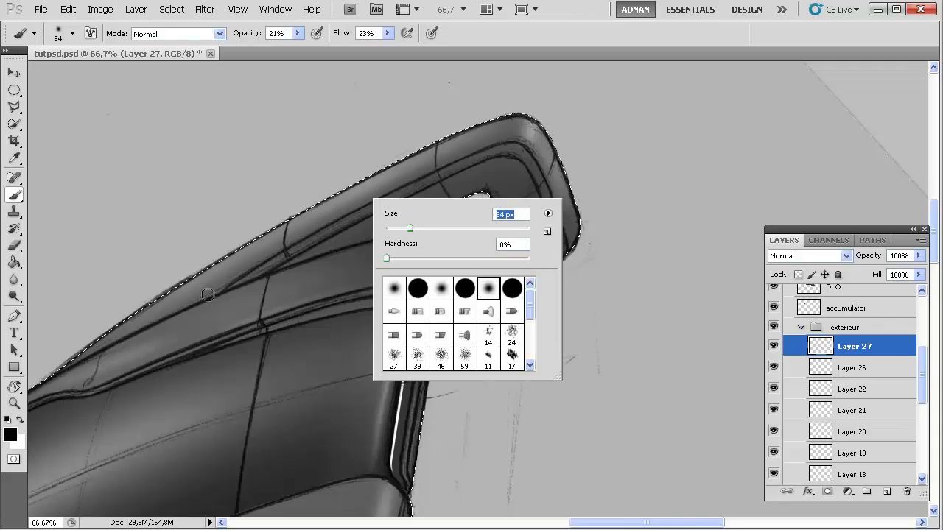
{"action": "left_click_drag", "start_coordinate": [206, 297], "coordinate": [239, 272]}
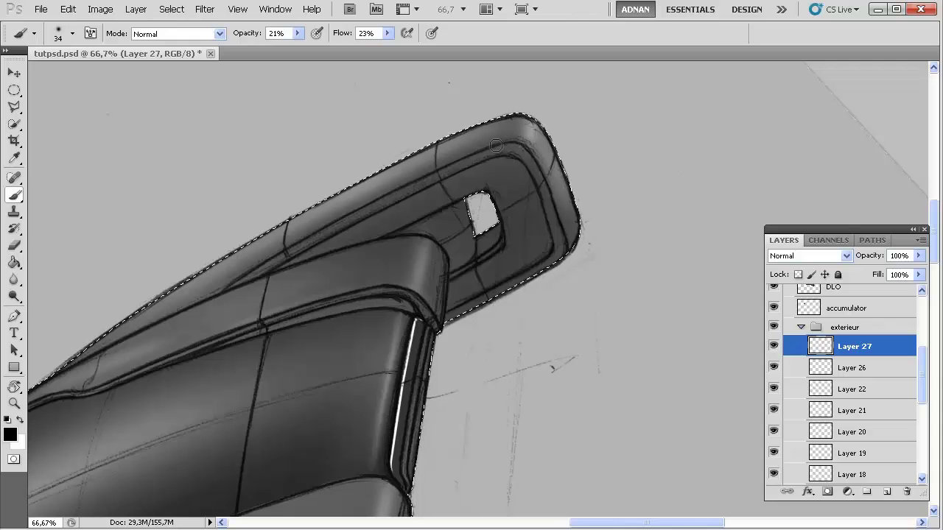
{"action": "right_click", "coordinate": [494, 145]}
{"action": "key", "text": "Return"}
- Add a new layer above Layer 27 and shade beneath the body's upper crease with a soft black brush, enlarging it to 52 and 79 px
{"action": "left_click", "coordinate": [888, 497]}
{"action": "left_click_drag", "start_coordinate": [309, 322], "coordinate": [452, 257]}
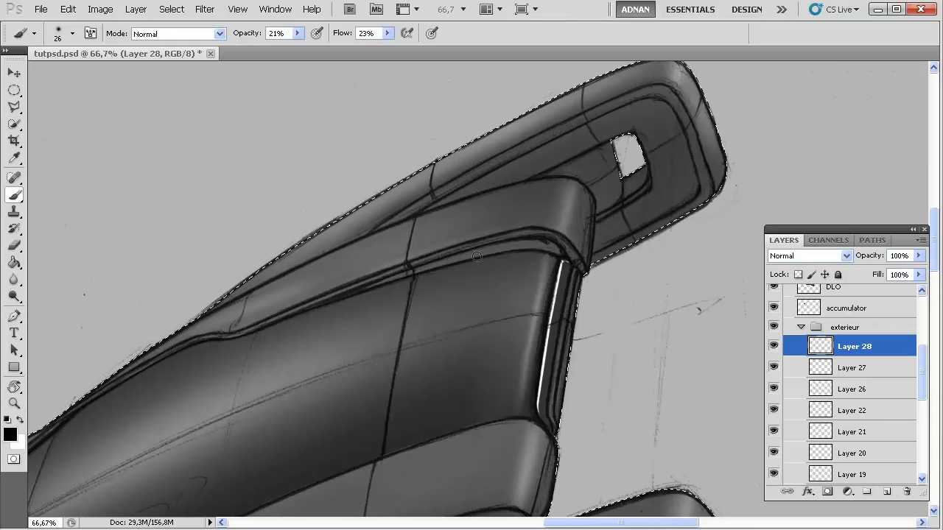
{"action": "right_click", "coordinate": [486, 258]}
{"action": "left_click_drag", "start_coordinate": [519, 287], "coordinate": [531, 286]}
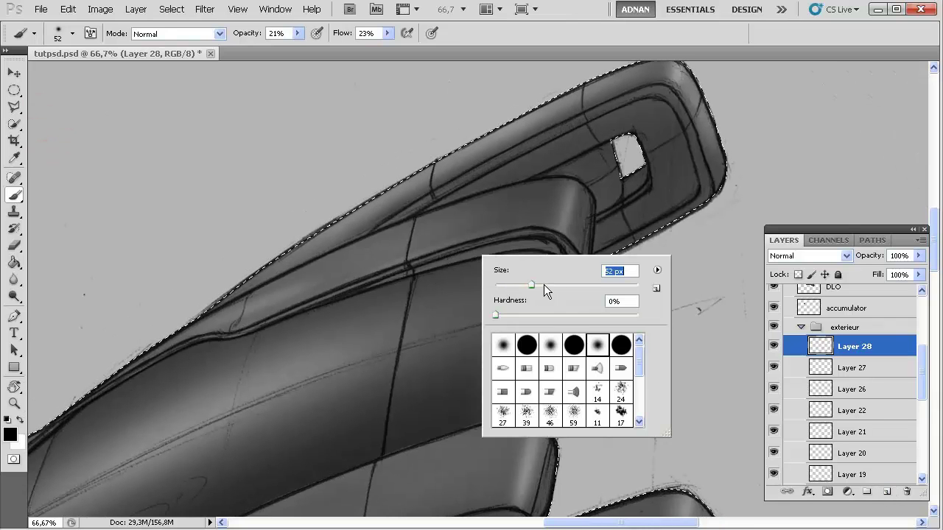
{"action": "left_click_drag", "start_coordinate": [327, 310], "coordinate": [490, 257]}
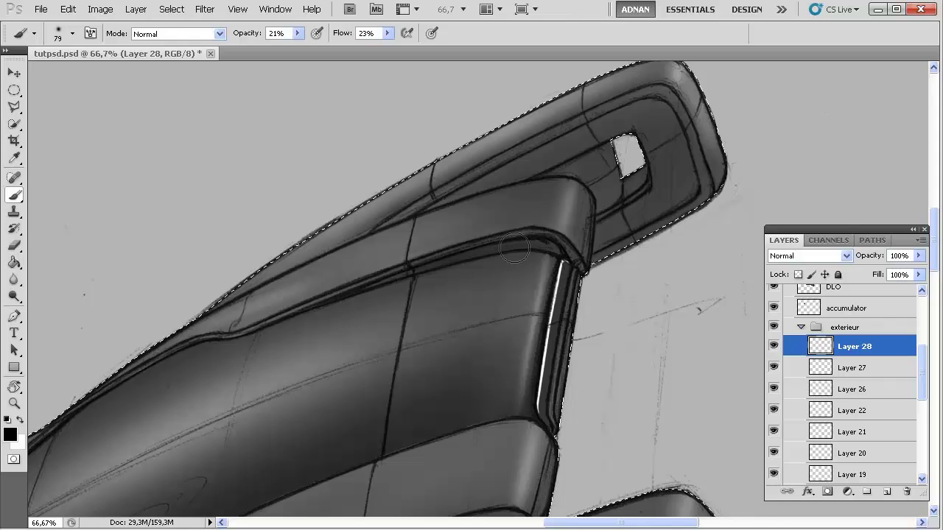
- Erase the shading spilling above the body's upper crease with a 59 px eraser
{"action": "key", "text": "e"}
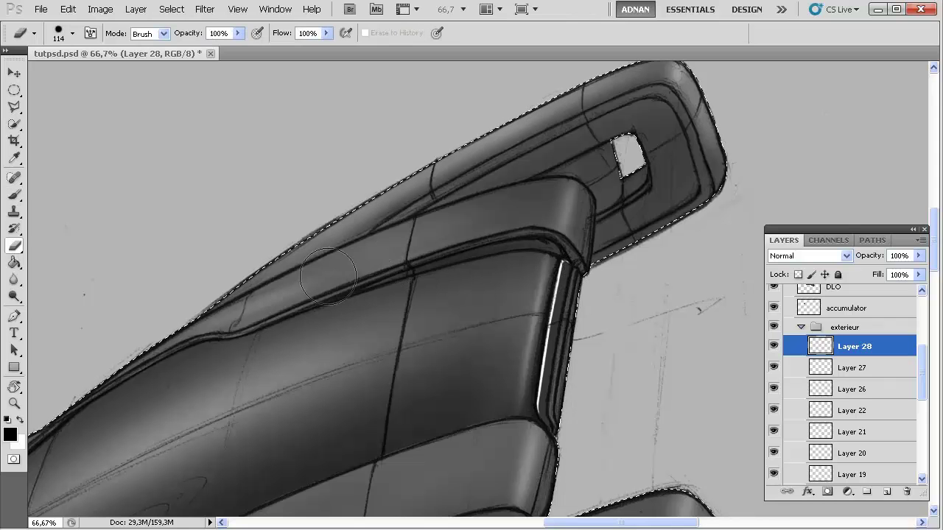
{"action": "right_click", "coordinate": [402, 240]}
{"action": "left_click", "coordinate": [378, 247]}
- Add a new layer above Layer 28 and shade beneath the near body crease with a soft black brush, starting at 79 px
{"action": "left_click_drag", "start_coordinate": [439, 355], "coordinate": [258, 256]}
{"action": "left_click", "coordinate": [814, 448], "text": "ctrl"}
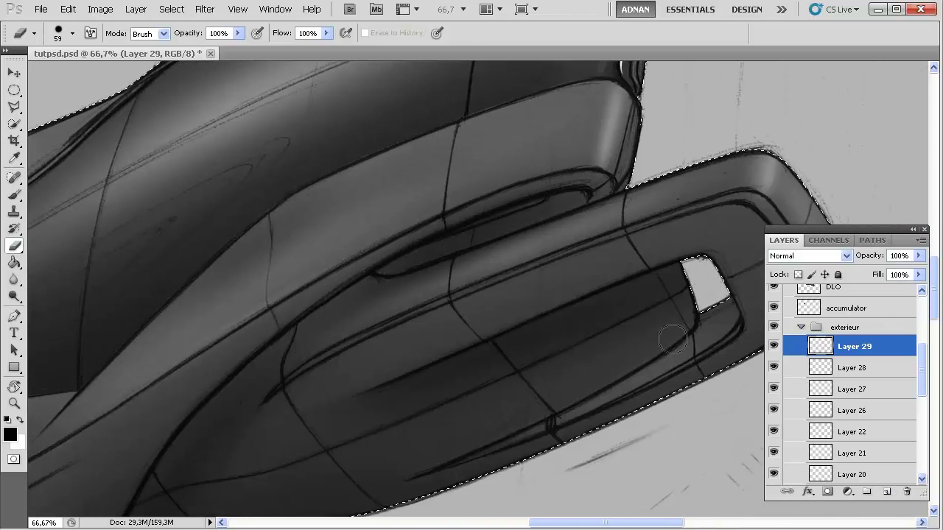
{"action": "key", "text": "b"}
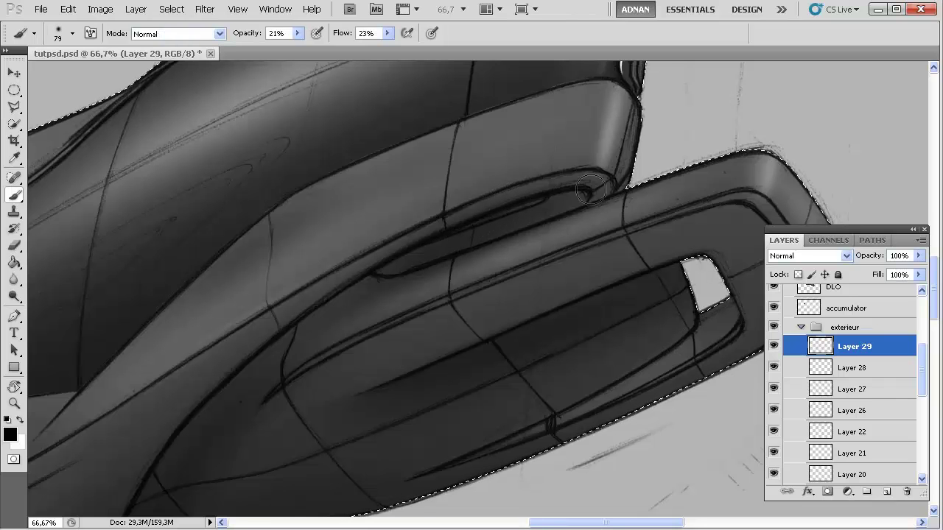
{"action": "mouse_move", "coordinate": [574, 181]}
{"action": "left_mouse_down"}
{"action": "mouse_move", "coordinate": [537, 186]}
{"action": "mouse_move", "coordinate": [550, 186]}
{"action": "mouse_move", "coordinate": [408, 245]}
{"action": "mouse_move", "coordinate": [556, 181]}
{"action": "mouse_move", "coordinate": [488, 208]}
{"action": "mouse_move", "coordinate": [366, 268]}
{"action": "mouse_move", "coordinate": [530, 192]}
{"action": "mouse_move", "coordinate": [360, 277]}
{"action": "mouse_move", "coordinate": [492, 200]}
{"action": "mouse_move", "coordinate": [243, 343]}
{"action": "mouse_move", "coordinate": [431, 235]}
{"action": "mouse_move", "coordinate": [260, 336]}
{"action": "mouse_move", "coordinate": [396, 248]}
{"action": "mouse_move", "coordinate": [181, 394]}
{"action": "mouse_move", "coordinate": [333, 285]}
{"action": "mouse_move", "coordinate": [315, 290]}
{"action": "mouse_move", "coordinate": [175, 398]}
{"action": "left_mouse_up"}
{"action": "right_click", "coordinate": [345, 291]}
{"action": "left_click_drag", "start_coordinate": [416, 300], "coordinate": [422, 300]}
{"action": "mouse_move", "coordinate": [357, 267]}
{"action": "left_mouse_down"}
{"action": "mouse_move", "coordinate": [261, 336]}
{"action": "mouse_move", "coordinate": [345, 281]}
{"action": "left_mouse_up"}
{"action": "left_click_drag", "start_coordinate": [284, 322], "coordinate": [355, 258]}
- Deepen the black shading where the near fender meets the body side with soft 135 px and 156 px brushes
{"action": "right_click", "coordinate": [360, 250]}
{"action": "left_click_drag", "start_coordinate": [443, 280], "coordinate": [459, 280]}
{"action": "left_click_drag", "start_coordinate": [357, 254], "coordinate": [120, 427]}
{"action": "left_click_drag", "start_coordinate": [231, 380], "coordinate": [269, 270]}
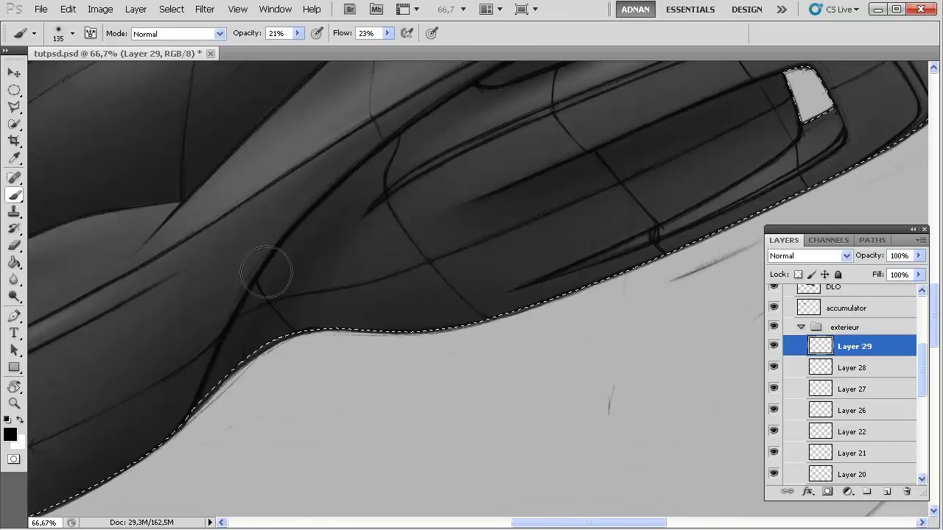
{"action": "right_click", "coordinate": [280, 267]}
{"action": "left_click_drag", "start_coordinate": [378, 294], "coordinate": [388, 294]}
{"action": "key", "text": "Return"}
{"action": "left_click_drag", "start_coordinate": [331, 266], "coordinate": [171, 437]}
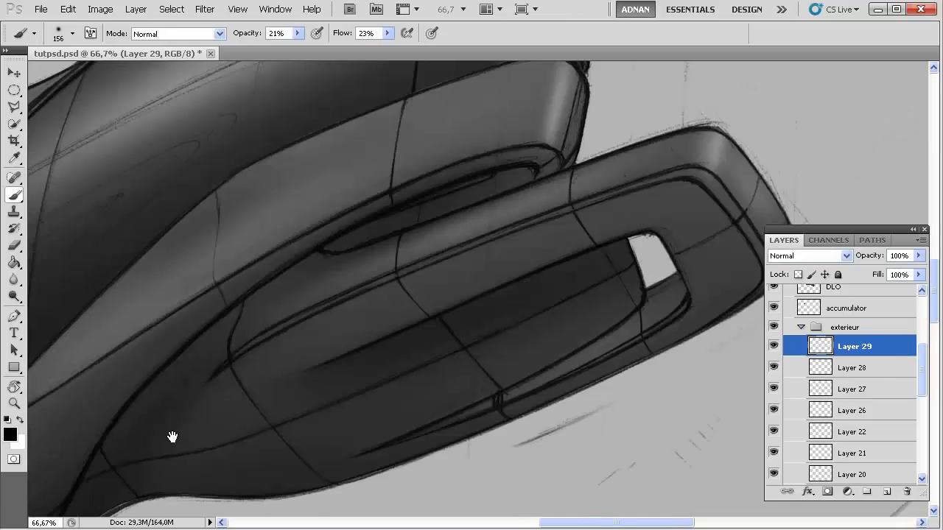
- Add a new layer above Layer 29 and brush a white highlight along the near fender's upper crease with a soft 30 px brush
{"action": "key", "text": "e"}
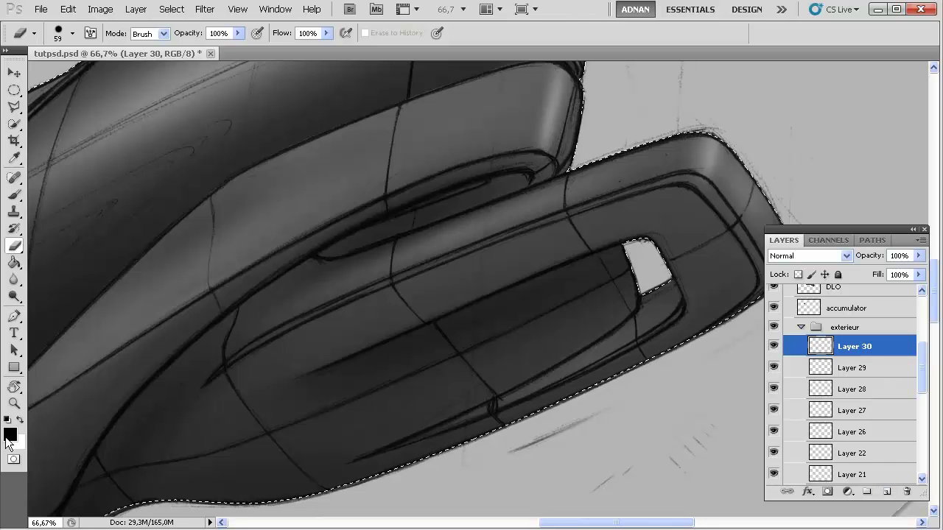
{"action": "left_click", "coordinate": [20, 419]}
{"action": "key", "text": "b"}
{"action": "right_click", "coordinate": [571, 155]}
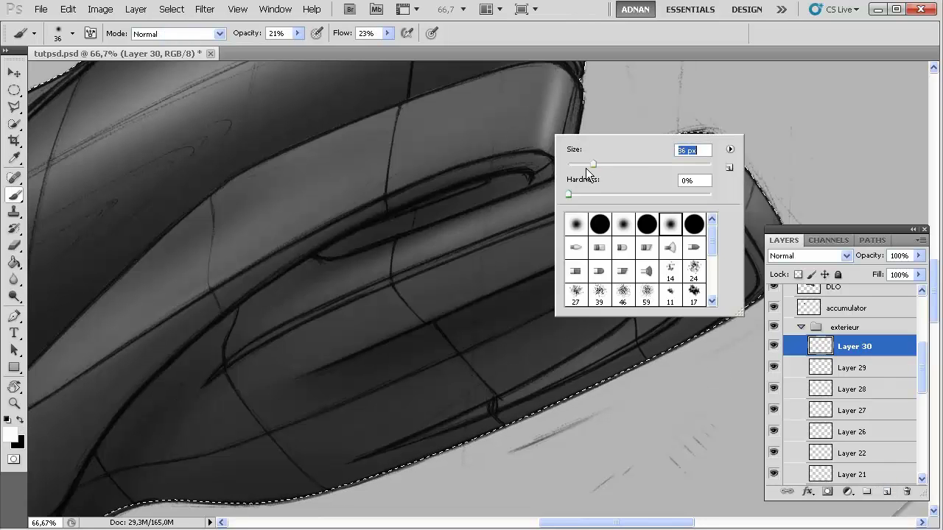
{"action": "left_click", "coordinate": [540, 156]}
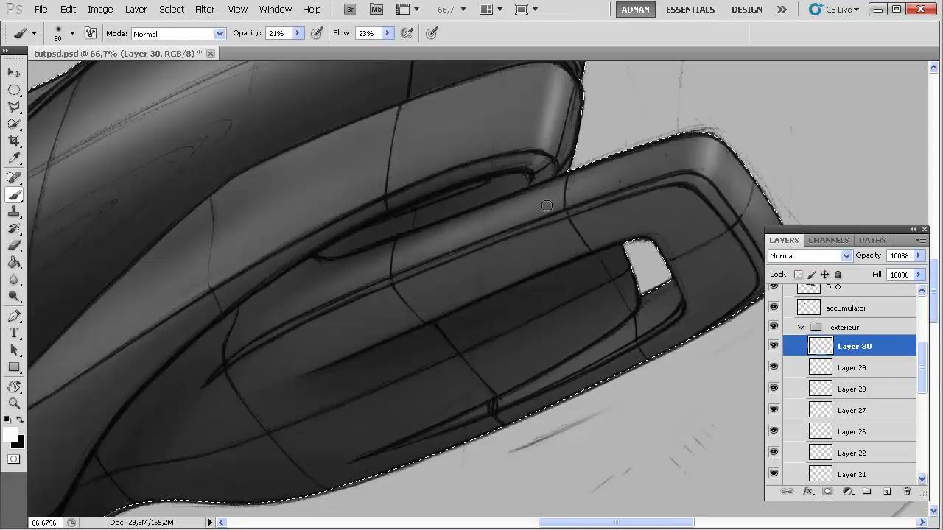
{"action": "mouse_move", "coordinate": [562, 202]}
{"action": "left_mouse_down"}
{"action": "mouse_move", "coordinate": [480, 267]}
{"action": "mouse_move", "coordinate": [434, 244]}
{"action": "left_mouse_up"}
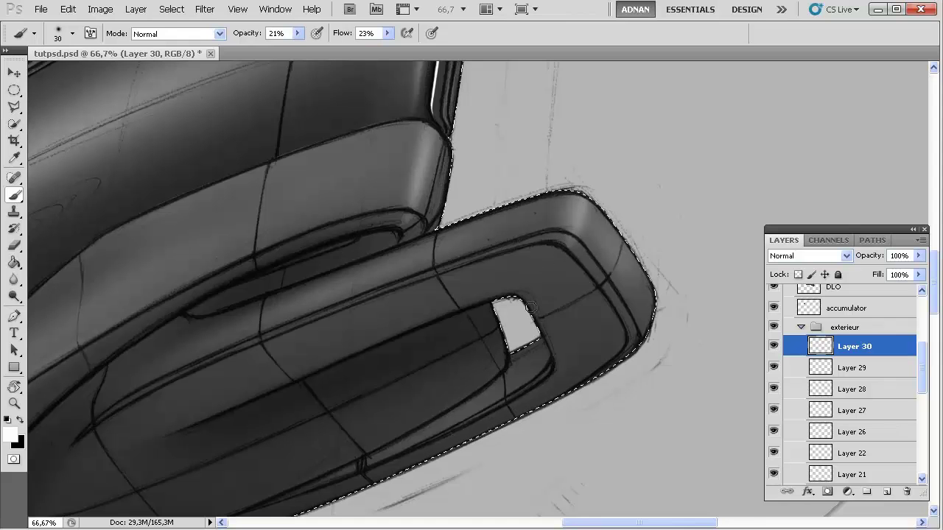
- Rotate the canvas view to level the near fender and brush a soft white highlight around its inner rear corner
{"action": "mouse_move", "coordinate": [454, 445]}
{"action": "left_mouse_down"}
{"action": "mouse_move", "coordinate": [387, 442]}
{"action": "mouse_move", "coordinate": [331, 402]}
{"action": "left_mouse_up"}
{"action": "key", "text": "r"}
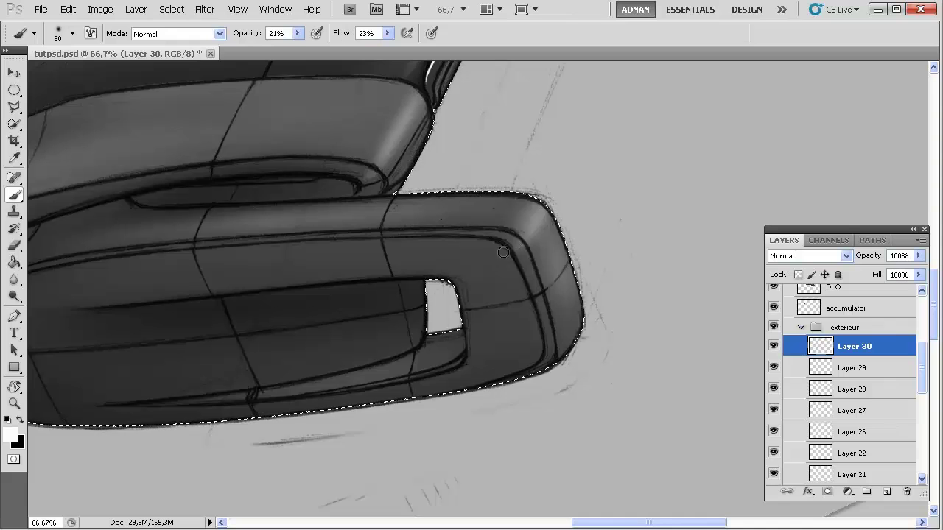
{"action": "right_click", "coordinate": [510, 247]}
{"action": "left_click_drag", "start_coordinate": [551, 279], "coordinate": [559, 279]}
{"action": "left_click", "coordinate": [495, 264]}
{"action": "left_click_drag", "start_coordinate": [544, 227], "coordinate": [413, 316]}
{"action": "key", "text": "ctrl+d"}
{"action": "left_click_drag", "start_coordinate": [395, 400], "coordinate": [623, 357]}
{"action": "left_click_drag", "start_coordinate": [395, 367], "coordinate": [446, 369]}
- Add two new layers above Layer 30 and brush a soft white 43 px highlight along the near fender's upper surface
{"action": "right_click", "coordinate": [507, 249]}
{"action": "left_click_drag", "start_coordinate": [563, 269], "coordinate": [552, 269]}
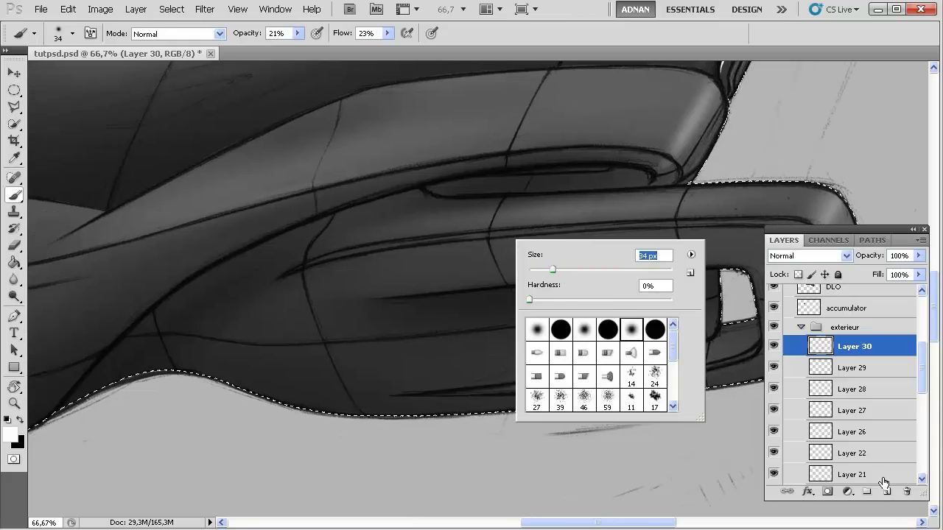
{"action": "key", "text": "Return"}
{"action": "left_click", "coordinate": [886, 491]}
{"action": "left_click", "coordinate": [886, 492]}
{"action": "right_click", "coordinate": [645, 269]}
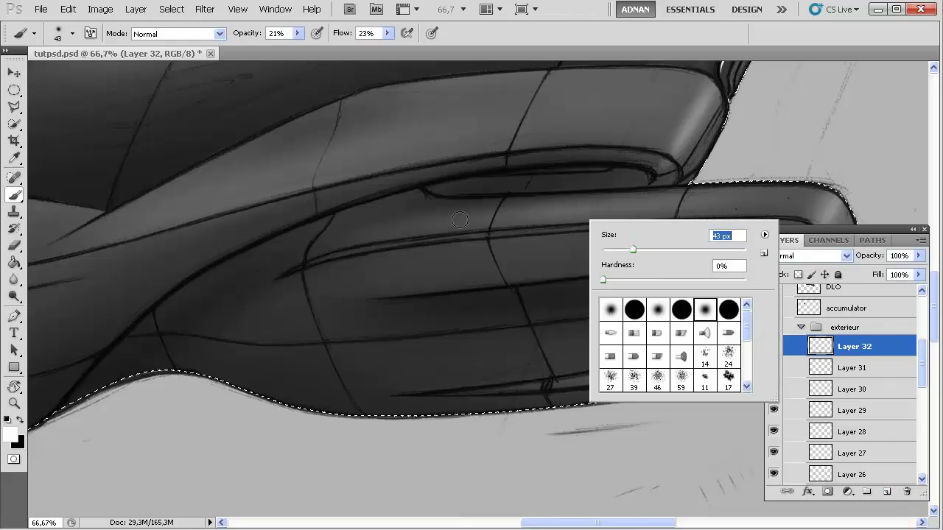
{"action": "key", "text": "space"}
{"action": "left_click", "coordinate": [577, 204]}
{"action": "left_click", "coordinate": [445, 223]}
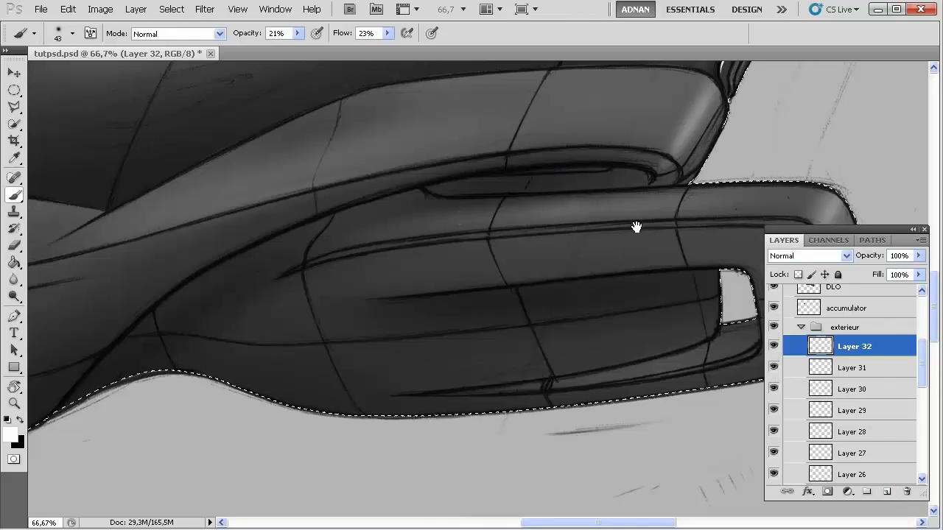
{"action": "left_click_drag", "start_coordinate": [613, 229], "coordinate": [595, 226]}
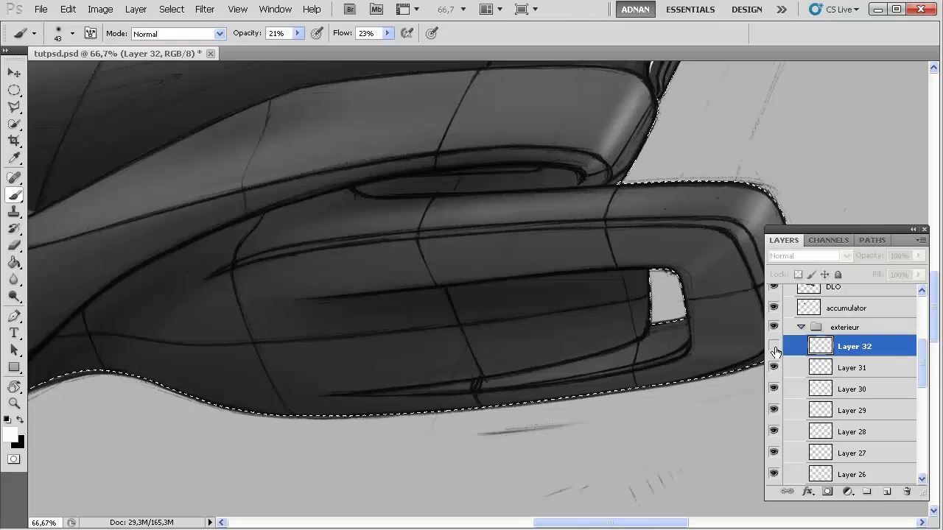
- Broaden the white highlight on the near fender's upper surface with a soft 69 px brush, then reduce the brush size
{"action": "right_click", "coordinate": [653, 189]}
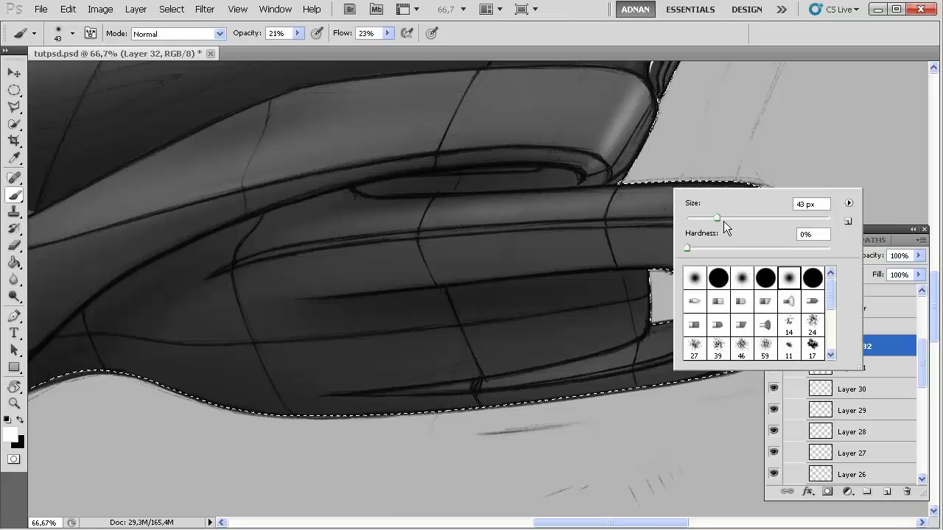
{"action": "key", "text": "Return"}
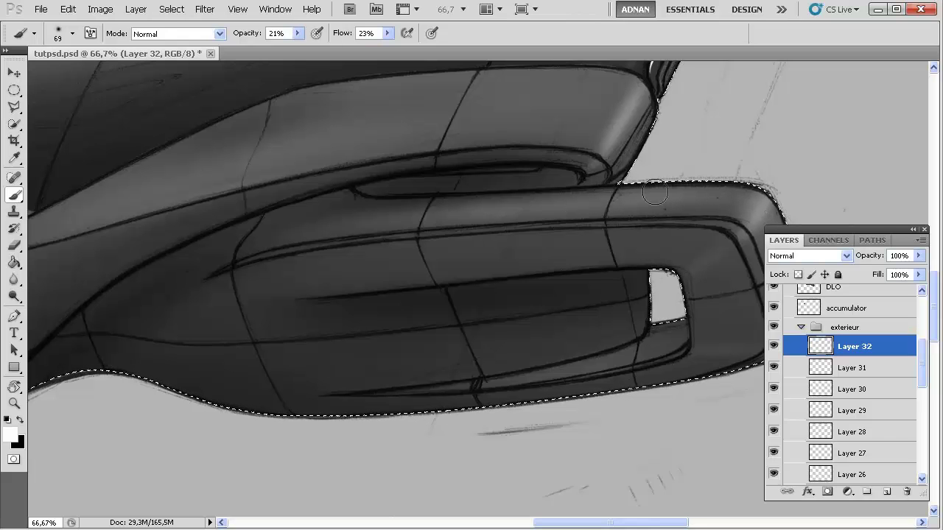
{"action": "right_click", "coordinate": [543, 201]}
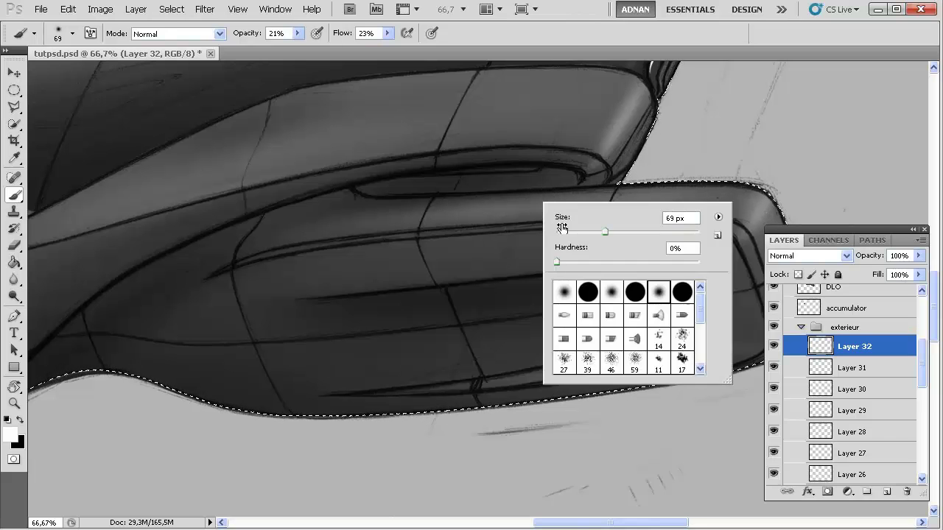
{"action": "left_click_drag", "start_coordinate": [595, 235], "coordinate": [587, 234]}
{"action": "key", "text": "Return"}
- Refine the near fender's upper highlight with a soft white 31 px brush and set Layer 32's opacity to 37%
{"action": "right_click", "coordinate": [606, 202]}
{"action": "left_click_drag", "start_coordinate": [654, 232], "coordinate": [639, 232]}
{"action": "key", "text": "Return"}
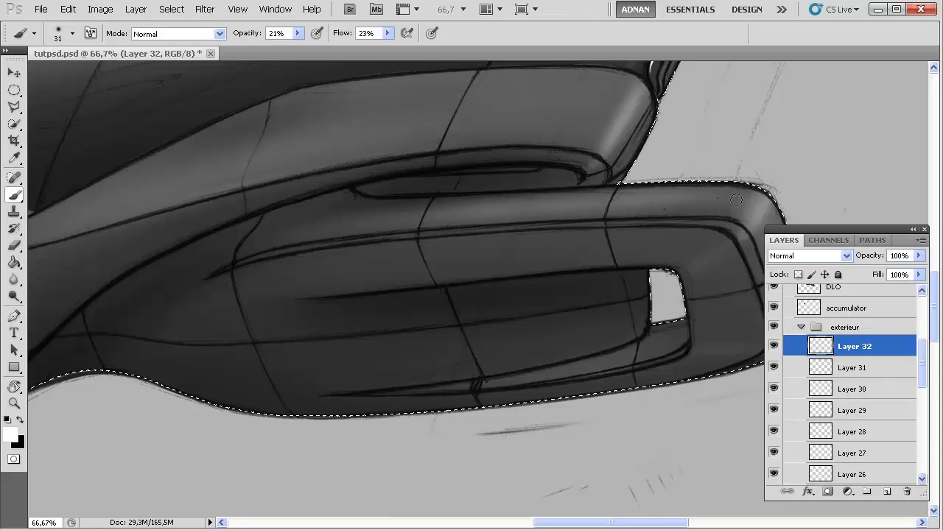
{"action": "left_click_drag", "start_coordinate": [757, 198], "coordinate": [601, 202]}
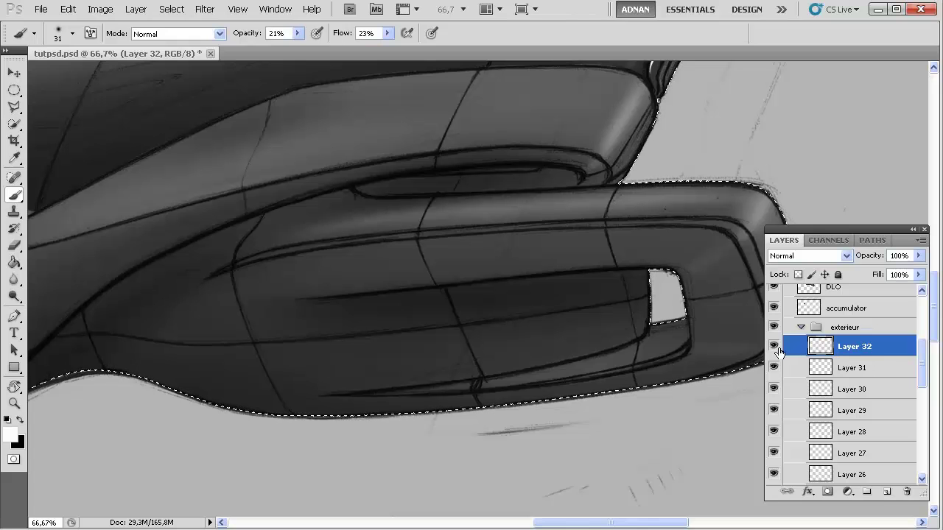
{"action": "left_click", "coordinate": [918, 257]}
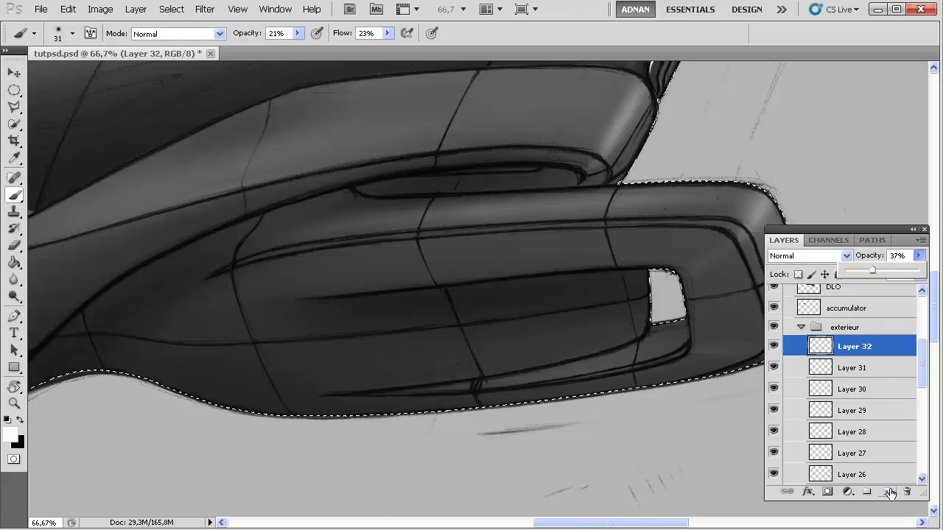
{"action": "left_click", "coordinate": [822, 347]}
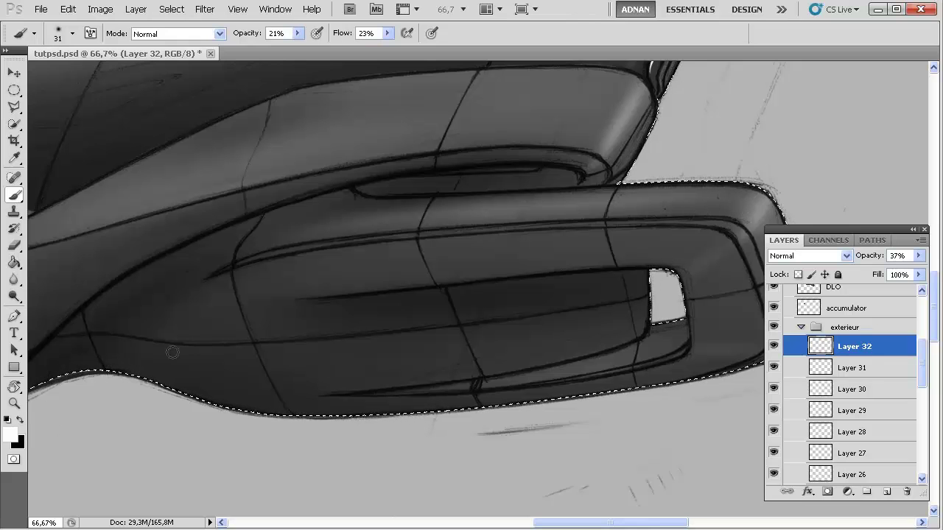
- Add a new layer above Layer 32 and brush a soft white highlight along the far fender's top edge at 40 px
{"action": "right_click", "coordinate": [698, 182]}
{"action": "left_click_drag", "start_coordinate": [737, 213], "coordinate": [762, 212]}
{"action": "left_click", "coordinate": [655, 214]}
{"action": "left_click_drag", "start_coordinate": [596, 213], "coordinate": [508, 319]}
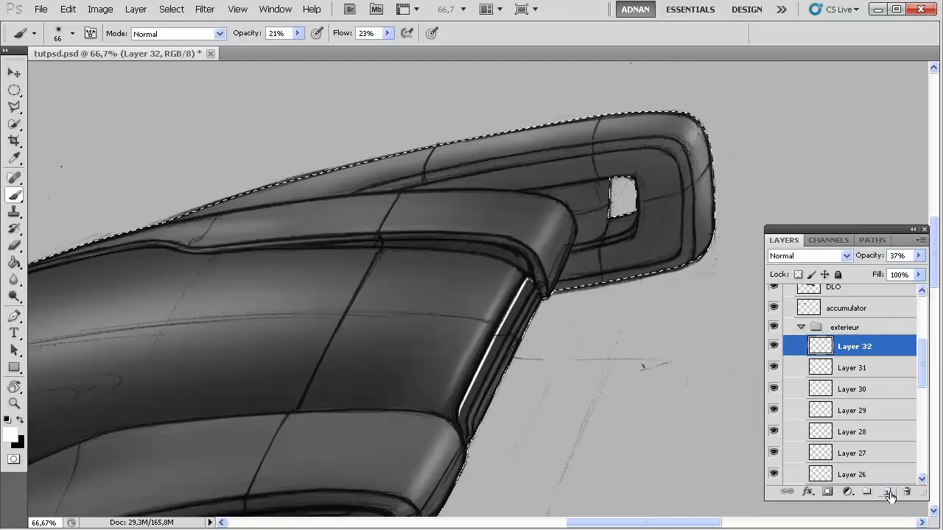
{"action": "right_click", "coordinate": [648, 127]}
{"action": "left_click", "coordinate": [704, 165]}
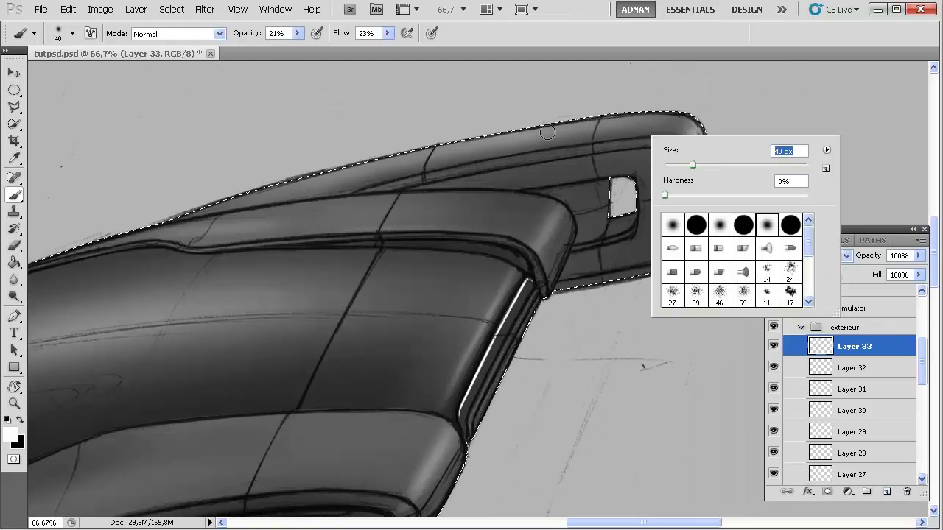
{"action": "key", "text": "Return"}
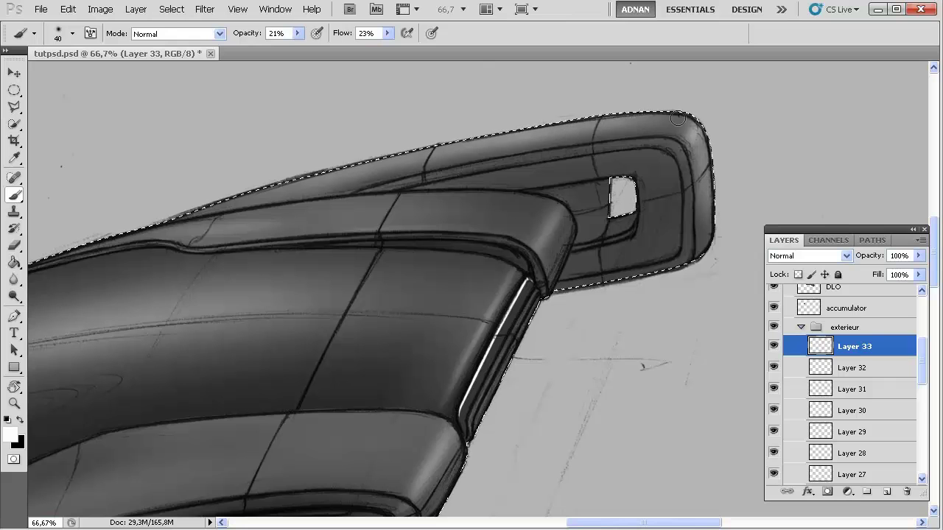
- Refine the far fender's white highlight along the top surface at 21 px and around the rear corner at 48 px
{"action": "right_click", "coordinate": [625, 116]}
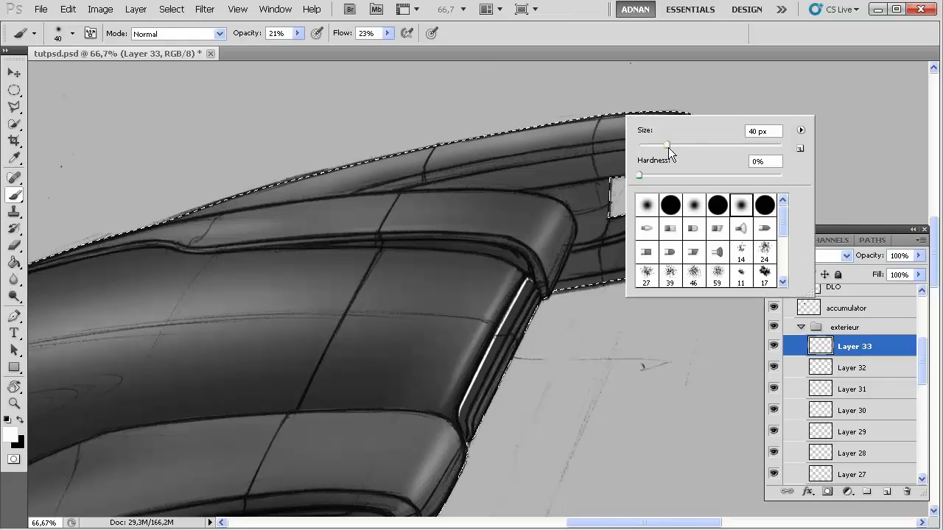
{"action": "left_click_drag", "start_coordinate": [667, 145], "coordinate": [652, 146]}
{"action": "key", "text": "Return"}
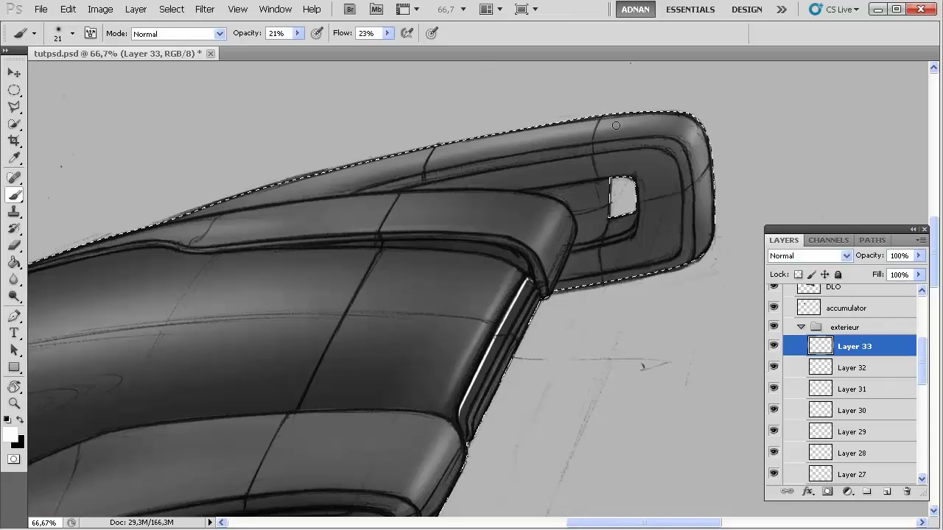
{"action": "right_click", "coordinate": [741, 134]}
{"action": "left_click_drag", "start_coordinate": [768, 180], "coordinate": [783, 179]}
{"action": "mouse_move", "coordinate": [705, 151]}
{"action": "left_mouse_down"}
{"action": "mouse_move", "coordinate": [700, 242]}
{"action": "mouse_move", "coordinate": [700, 146]}
{"action": "left_mouse_up"}
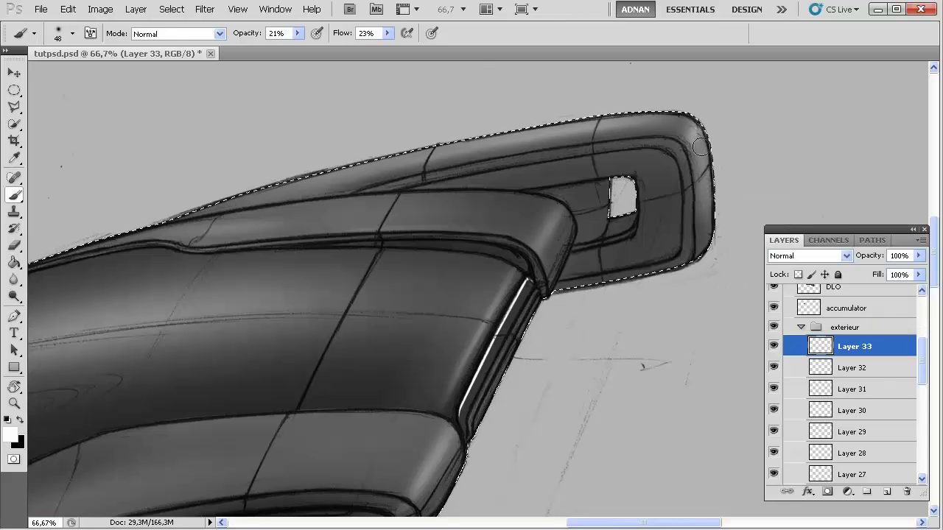
- Brush white highlights down the far fender's rear edge with soft 16 px and 50 px brushes
{"action": "right_click", "coordinate": [719, 219]}
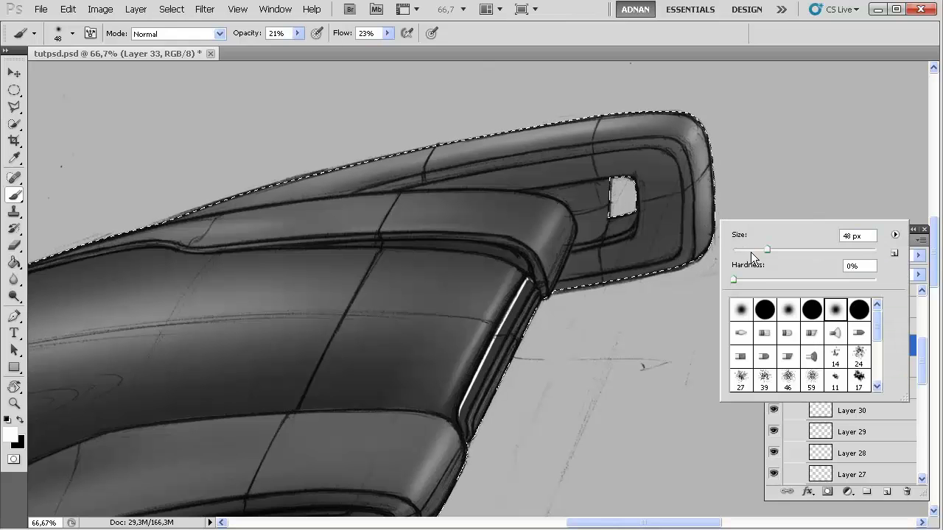
{"action": "left_click_drag", "start_coordinate": [755, 250], "coordinate": [743, 250]}
{"action": "left_click", "coordinate": [690, 242]}
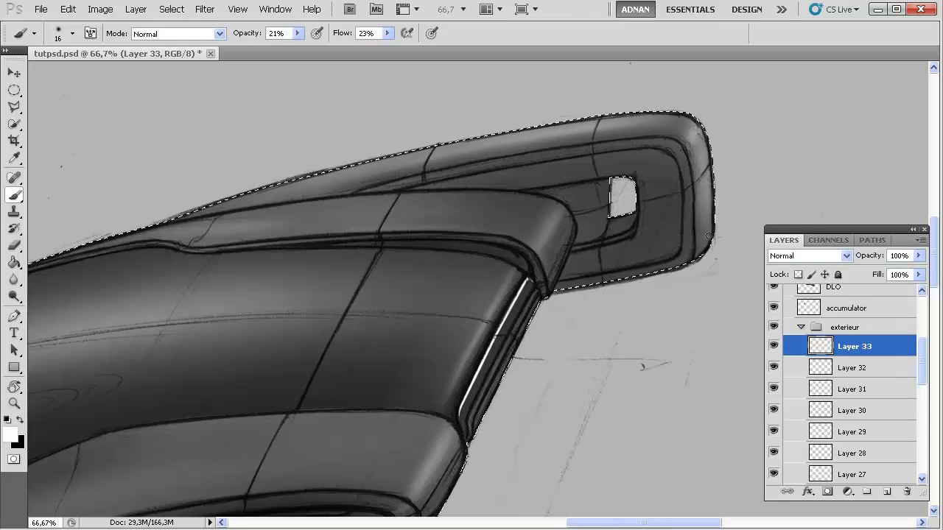
{"action": "right_click", "coordinate": [719, 212]}
{"action": "left_click", "coordinate": [765, 248]}
{"action": "left_click", "coordinate": [711, 217]}
- Add a new layer above Layer 33 and shade the far fender's rear edge with soft black 89 px and 69 px brushes
{"action": "mouse_move", "coordinate": [718, 213]}
{"action": "left_mouse_down"}
{"action": "mouse_move", "coordinate": [671, 277]}
{"action": "mouse_move", "coordinate": [539, 366]}
{"action": "mouse_move", "coordinate": [529, 347]}
{"action": "left_mouse_up"}
{"action": "key", "text": "ctrl+shift+d"}
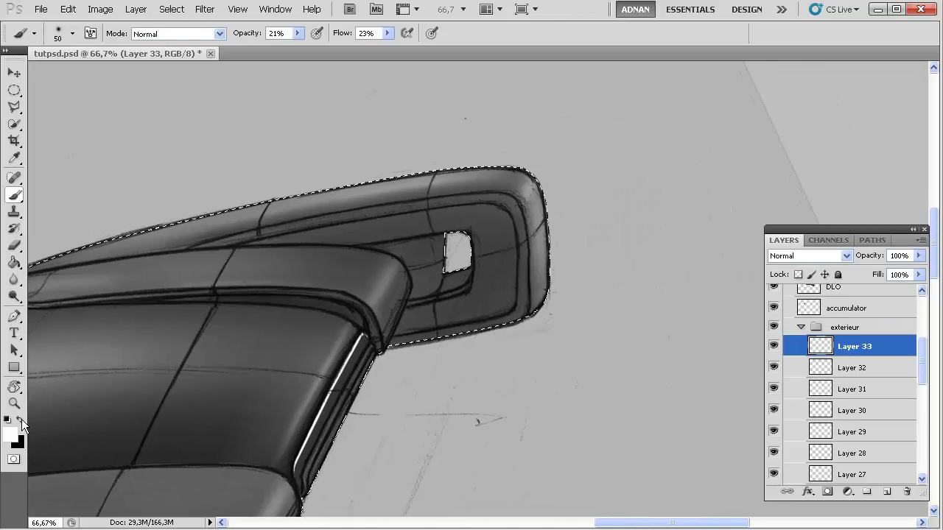
{"action": "left_click", "coordinate": [21, 421]}
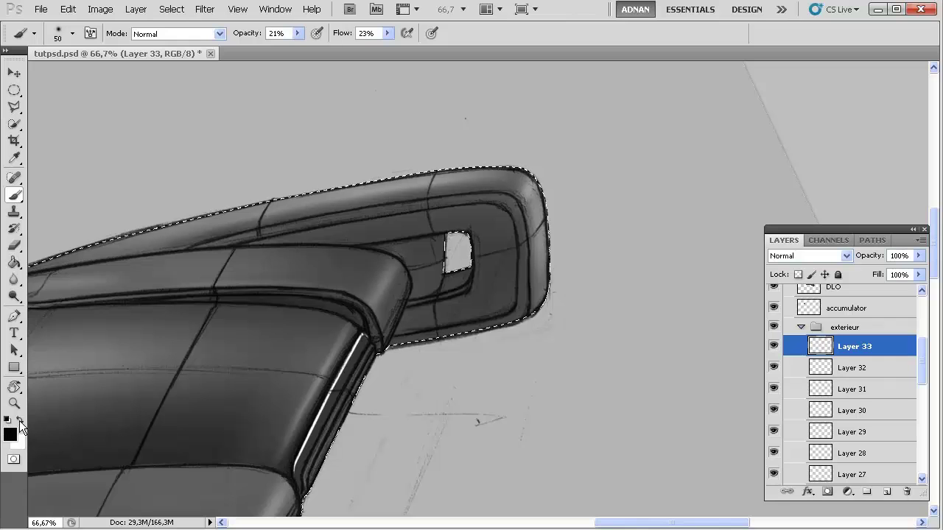
{"action": "right_click", "coordinate": [543, 197]}
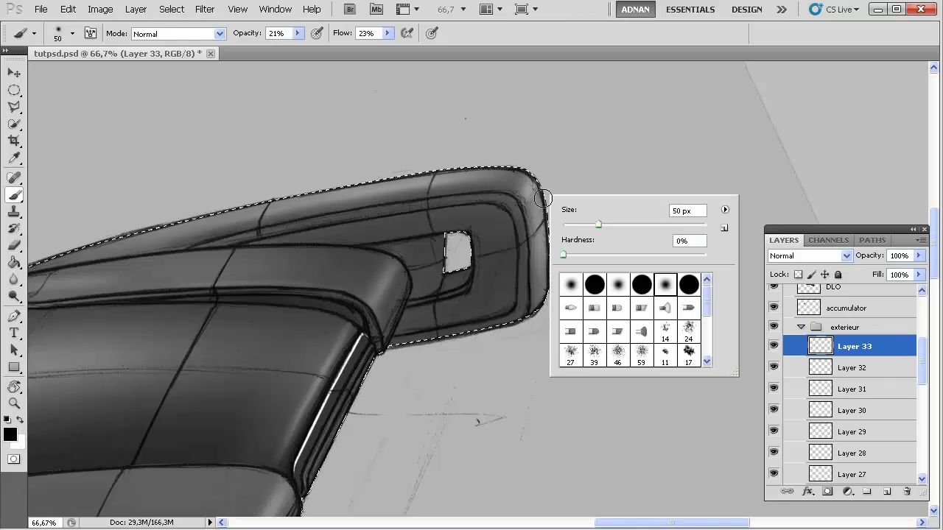
{"action": "left_click", "coordinate": [887, 491]}
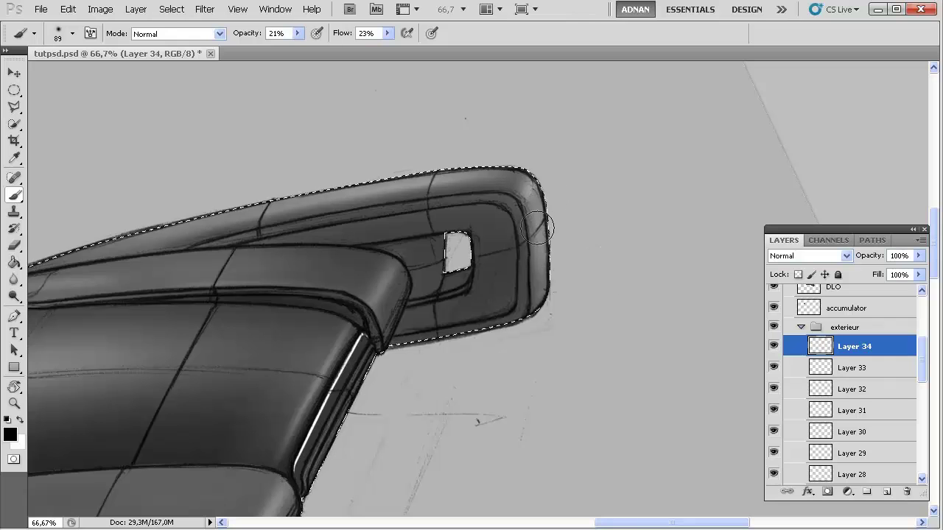
{"action": "left_click_drag", "start_coordinate": [545, 206], "coordinate": [548, 288]}
{"action": "right_click", "coordinate": [572, 197]}
{"action": "left_click_drag", "start_coordinate": [652, 231], "coordinate": [638, 232]}
{"action": "mouse_move", "coordinate": [540, 203]}
{"action": "left_mouse_down"}
{"action": "mouse_move", "coordinate": [537, 289]}
{"action": "mouse_move", "coordinate": [542, 218]}
{"action": "mouse_move", "coordinate": [552, 223]}
{"action": "mouse_move", "coordinate": [543, 202]}
{"action": "mouse_move", "coordinate": [544, 226]}
{"action": "left_mouse_up"}
- Add a new layer above Layer 34 and build up soft black 98 px shading around the far fender's rear corner and edges
{"action": "left_click", "coordinate": [887, 491]}
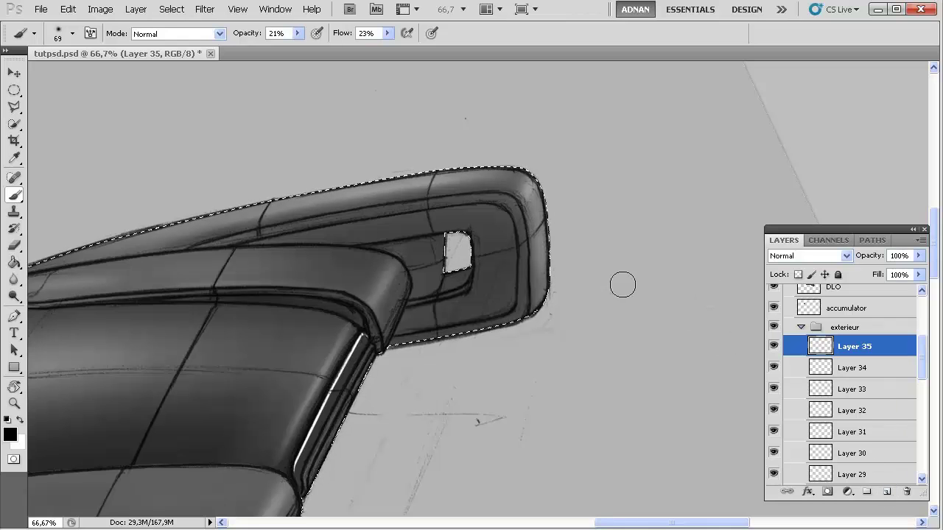
{"action": "right_click", "coordinate": [439, 256]}
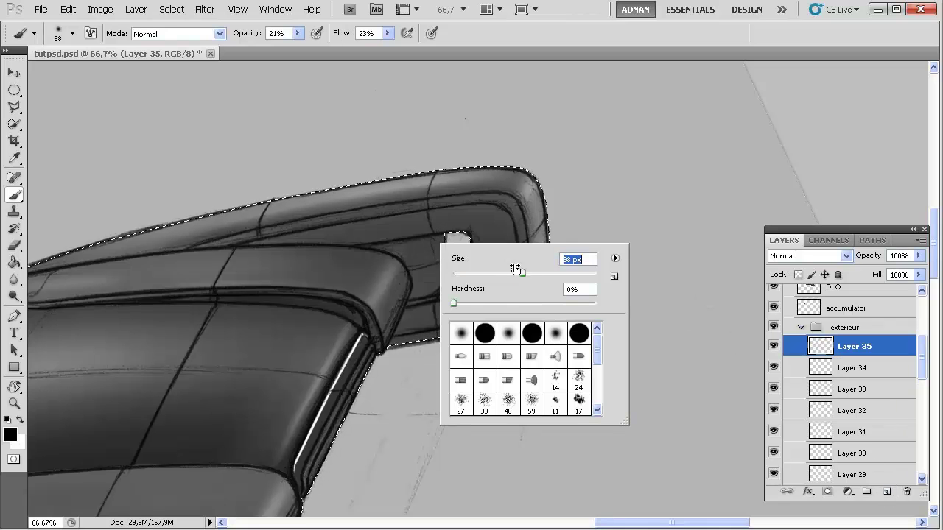
{"action": "left_click", "coordinate": [379, 254]}
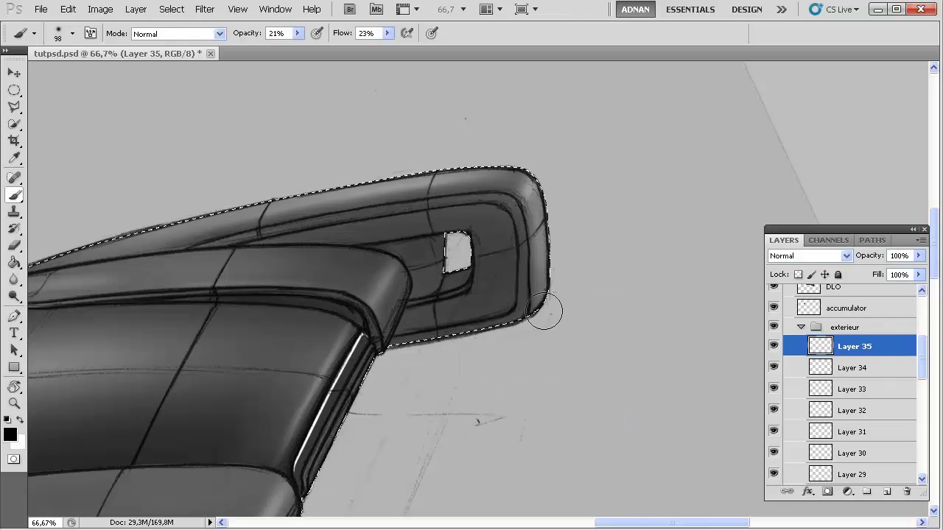
{"action": "left_click_drag", "start_coordinate": [540, 320], "coordinate": [546, 258]}
{"action": "mouse_move", "coordinate": [492, 185]}
{"action": "left_mouse_down"}
{"action": "mouse_move", "coordinate": [522, 195]}
{"action": "mouse_move", "coordinate": [534, 228]}
{"action": "mouse_move", "coordinate": [497, 181]}
{"action": "mouse_move", "coordinate": [528, 200]}
{"action": "mouse_move", "coordinate": [517, 186]}
{"action": "mouse_move", "coordinate": [483, 184]}
{"action": "mouse_move", "coordinate": [523, 195]}
{"action": "mouse_move", "coordinate": [544, 248]}
{"action": "left_mouse_up"}
{"action": "left_click_drag", "start_coordinate": [452, 191], "coordinate": [530, 230]}
{"action": "mouse_move", "coordinate": [538, 184]}
{"action": "left_mouse_down"}
{"action": "mouse_move", "coordinate": [538, 213]}
{"action": "mouse_move", "coordinate": [490, 178]}
{"action": "mouse_move", "coordinate": [515, 178]}
{"action": "mouse_move", "coordinate": [535, 198]}
{"action": "left_mouse_up"}
{"action": "left_click_drag", "start_coordinate": [543, 243], "coordinate": [537, 225]}
- Add a new layer above Layer 35, brush soft black 158 px shading around the near fender's rear end, and switch to the Eraser
{"action": "left_click", "coordinate": [886, 493]}
{"action": "right_click", "coordinate": [425, 263]}
{"action": "key", "text": "Return"}
{"action": "left_click_drag", "start_coordinate": [378, 256], "coordinate": [336, 265]}
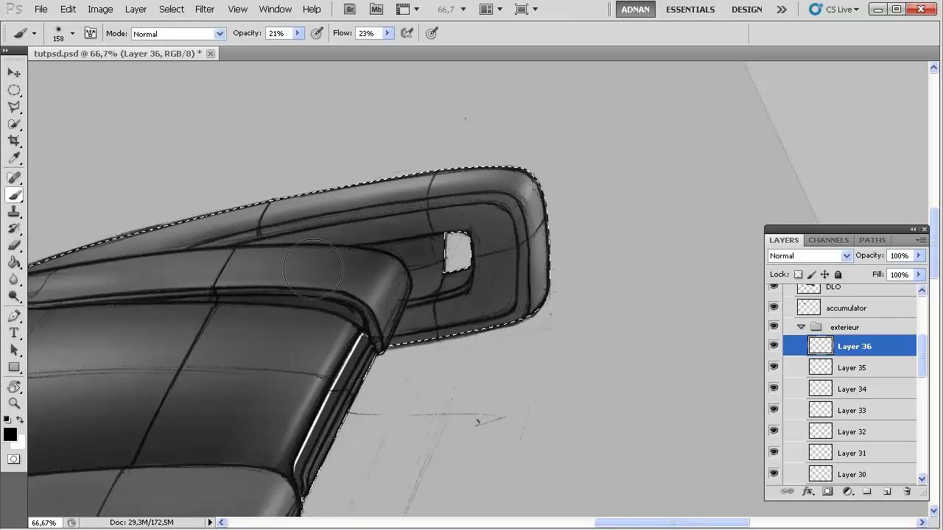
{"action": "key", "text": "e"}
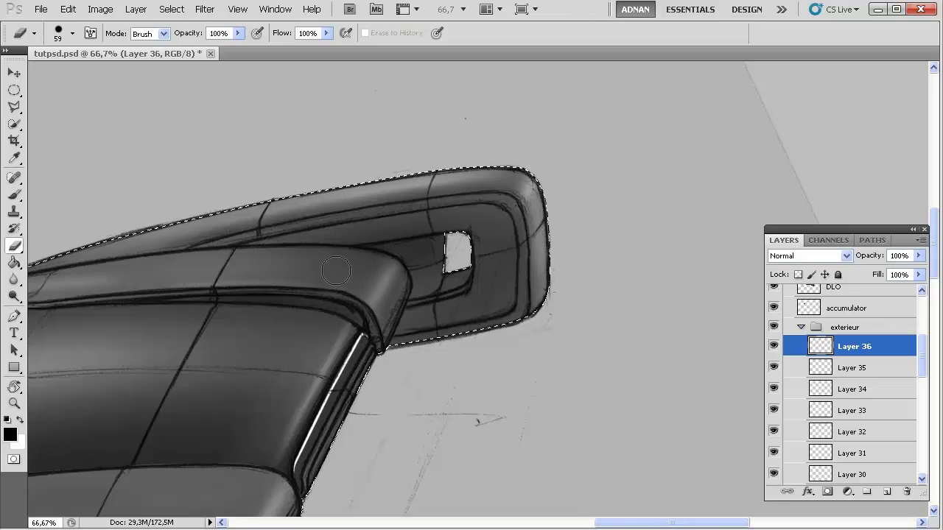
- Add a new layer above Layer 36 and shade the far fender's recess beside the opening in soft black, reducing the brush from 89 to 22 px
{"action": "left_click", "coordinate": [887, 492]}
{"action": "key", "text": "b"}
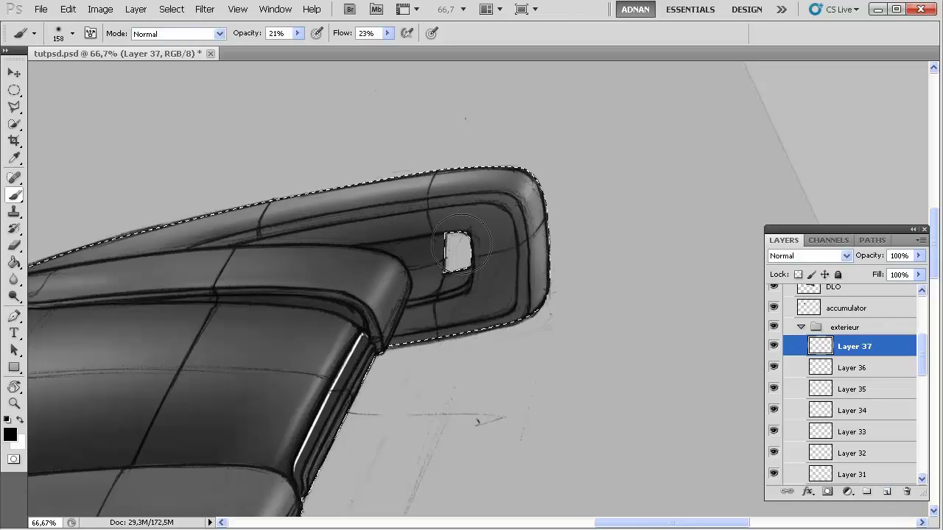
{"action": "right_click", "coordinate": [452, 235]}
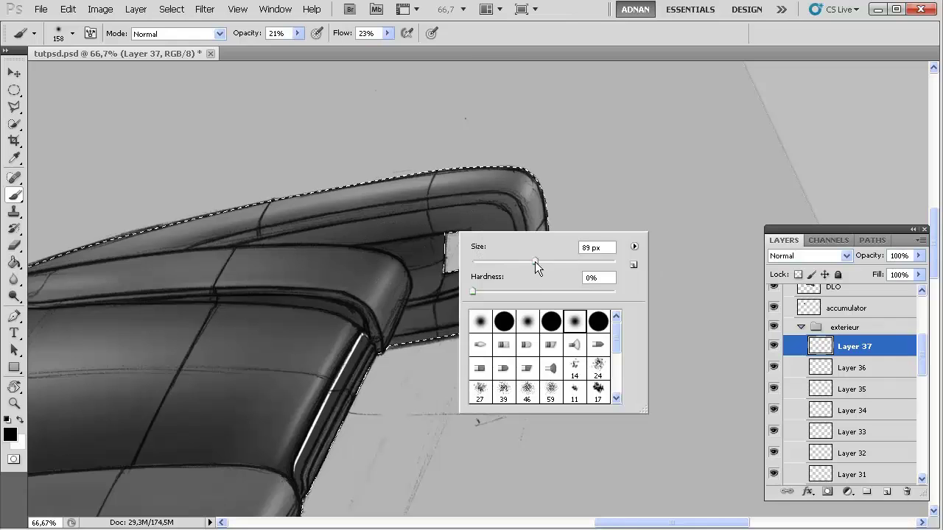
{"action": "left_click_drag", "start_coordinate": [384, 253], "coordinate": [456, 245]}
{"action": "right_click", "coordinate": [447, 243]}
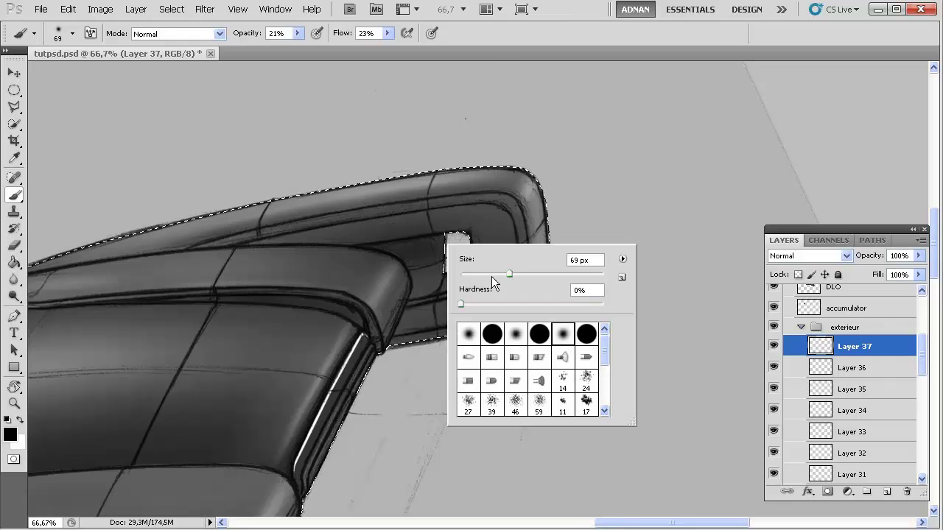
{"action": "left_click", "coordinate": [496, 273]}
{"action": "key", "text": "Escape"}
{"action": "right_click", "coordinate": [440, 250]}
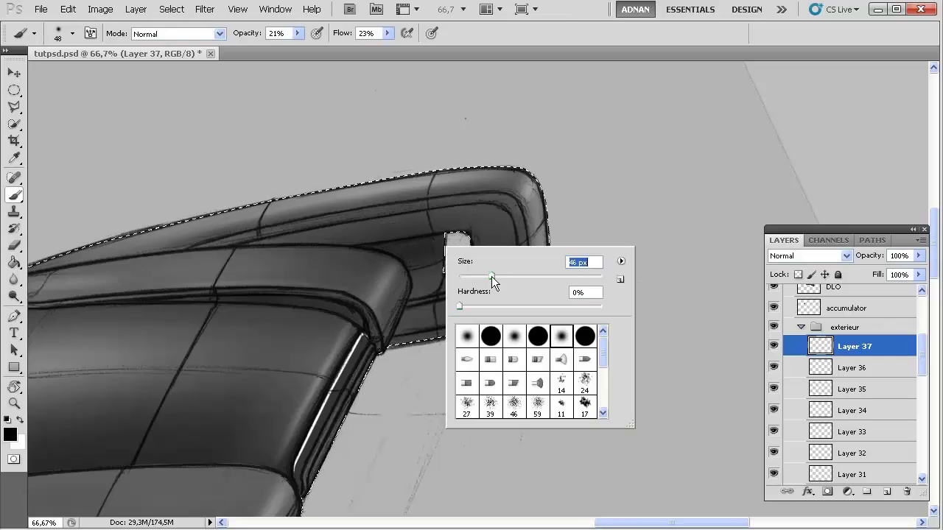
{"action": "key", "text": "Escape"}
{"action": "right_click", "coordinate": [436, 242]}
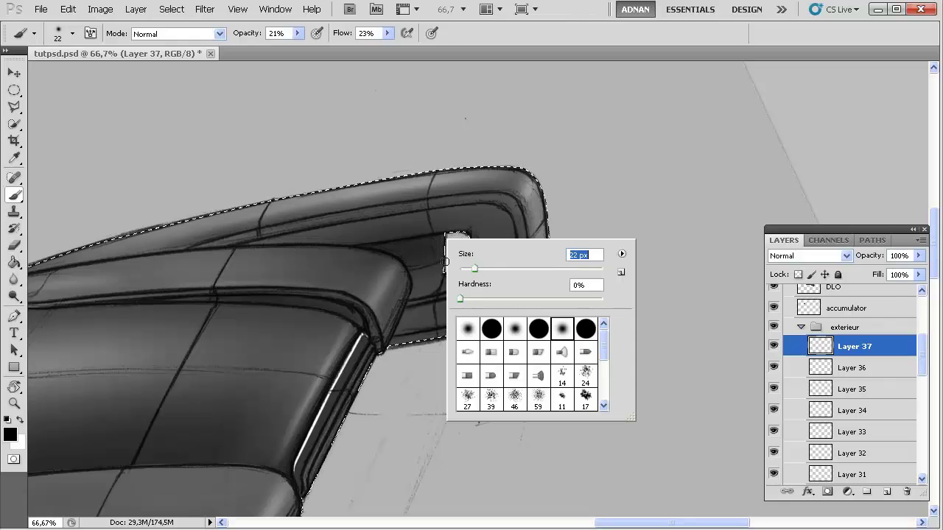
{"action": "key", "text": "Escape"}
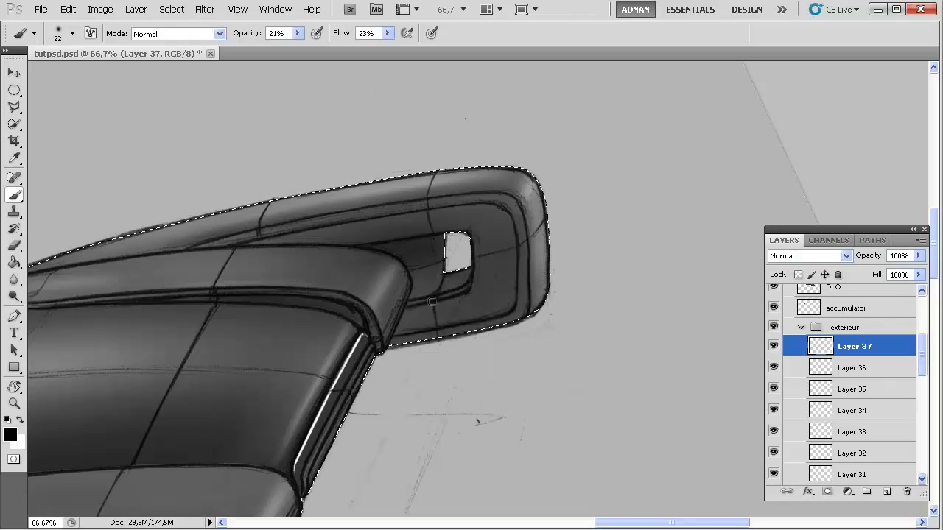
- Deepen the recess shading between the near fender and the opening with a soft black 62 px brush, and switch to the Eraser
{"action": "right_click", "coordinate": [442, 234]}
{"action": "left_click_drag", "start_coordinate": [482, 263], "coordinate": [492, 263]}
{"action": "key", "text": "Escape"}
{"action": "mouse_move", "coordinate": [424, 240]}
{"action": "left_mouse_down"}
{"action": "mouse_move", "coordinate": [416, 308]}
{"action": "mouse_move", "coordinate": [410, 250]}
{"action": "mouse_move", "coordinate": [408, 264]}
{"action": "mouse_move", "coordinate": [382, 251]}
{"action": "mouse_move", "coordinate": [436, 260]}
{"action": "mouse_move", "coordinate": [431, 235]}
{"action": "mouse_move", "coordinate": [421, 282]}
{"action": "mouse_move", "coordinate": [419, 238]}
{"action": "mouse_move", "coordinate": [411, 305]}
{"action": "mouse_move", "coordinate": [430, 232]}
{"action": "mouse_move", "coordinate": [430, 302]}
{"action": "left_mouse_up"}
{"action": "left_click_drag", "start_coordinate": [417, 242], "coordinate": [404, 255]}
{"action": "right_click", "coordinate": [431, 293]}
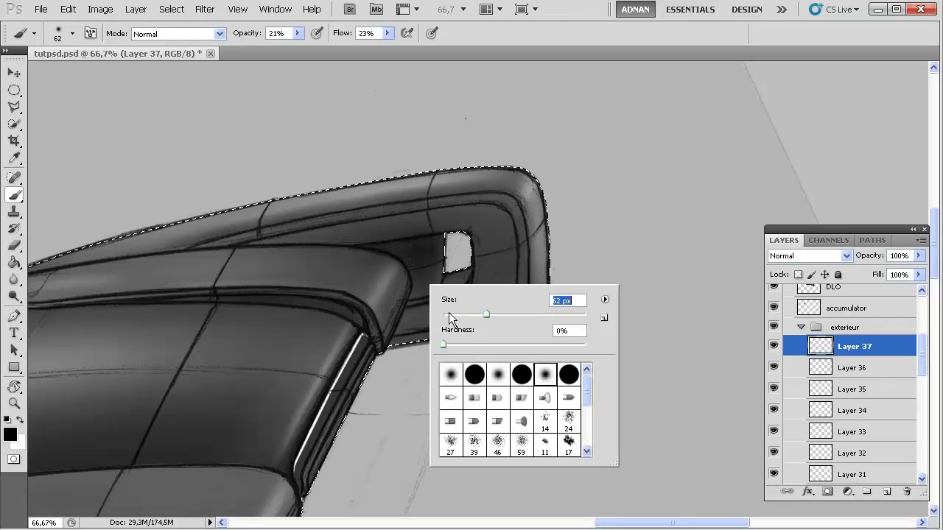
{"action": "left_click", "coordinate": [410, 301]}
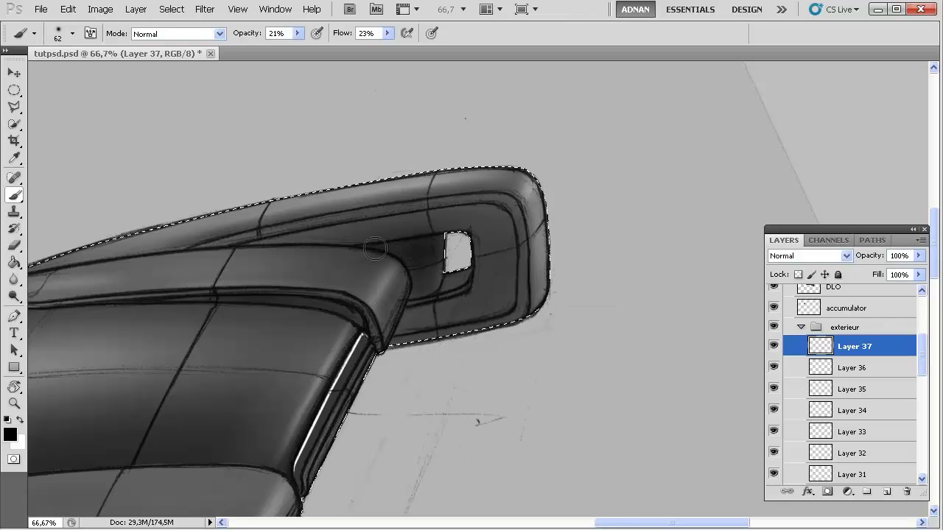
{"action": "key", "text": "e"}
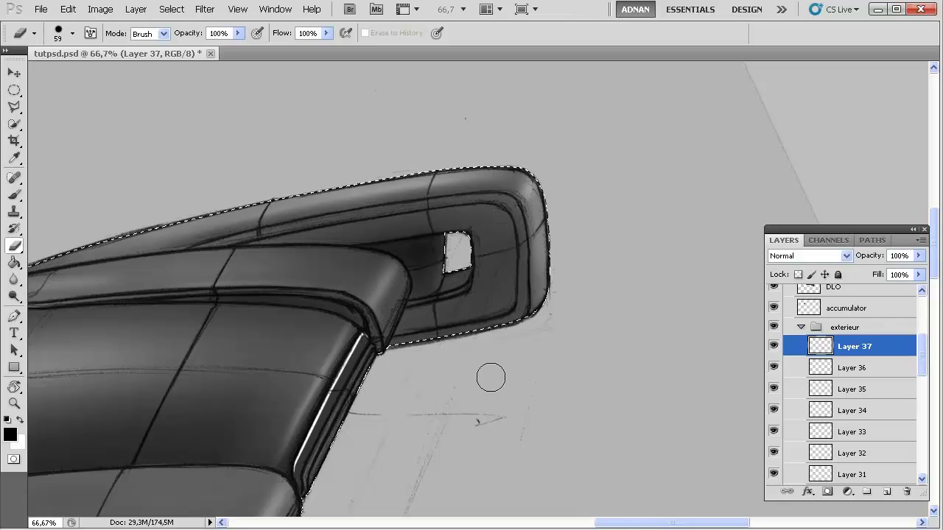
- Add a new layer above Layer 37, brush soft black 62 px shading along the far fender's lower edge, and erase the overspill
{"action": "left_click_drag", "start_coordinate": [422, 412], "coordinate": [397, 315]}
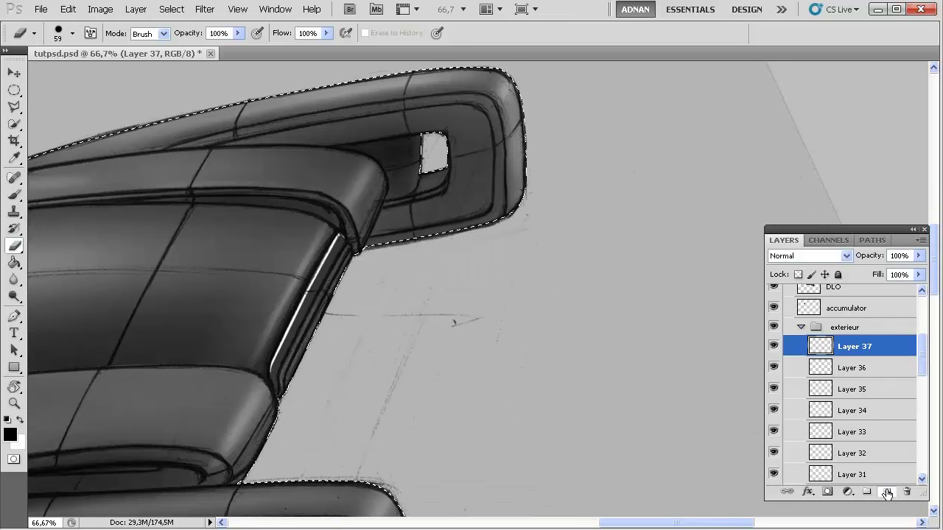
{"action": "key", "text": "b"}
{"action": "right_click", "coordinate": [468, 220]}
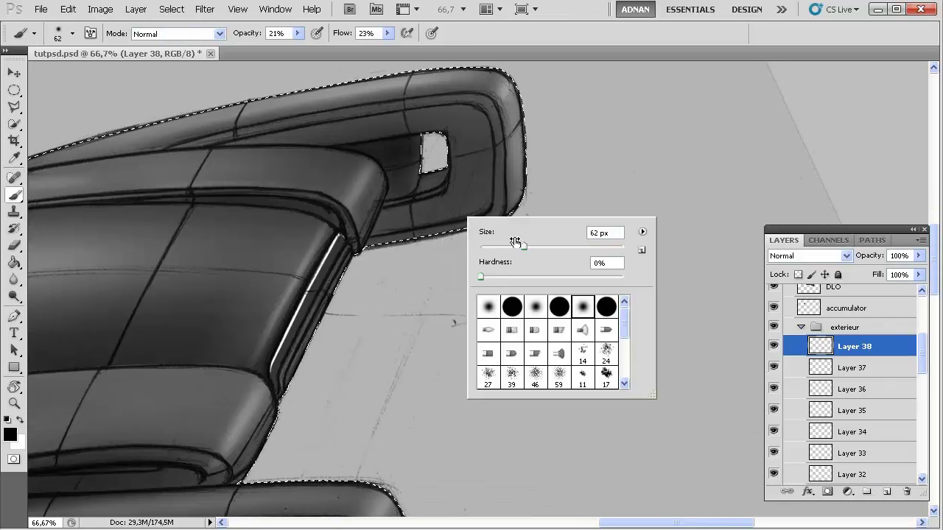
{"action": "left_click_drag", "start_coordinate": [382, 251], "coordinate": [459, 227]}
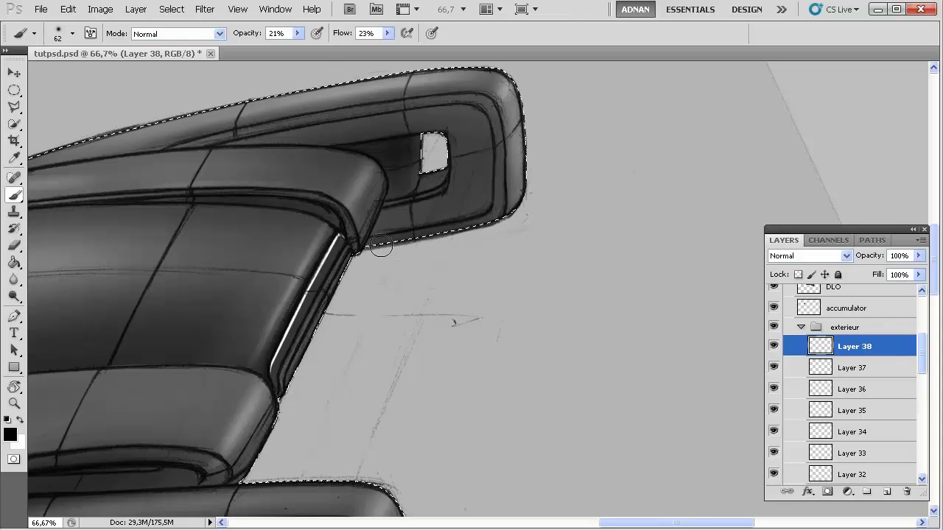
{"action": "key", "text": "e"}
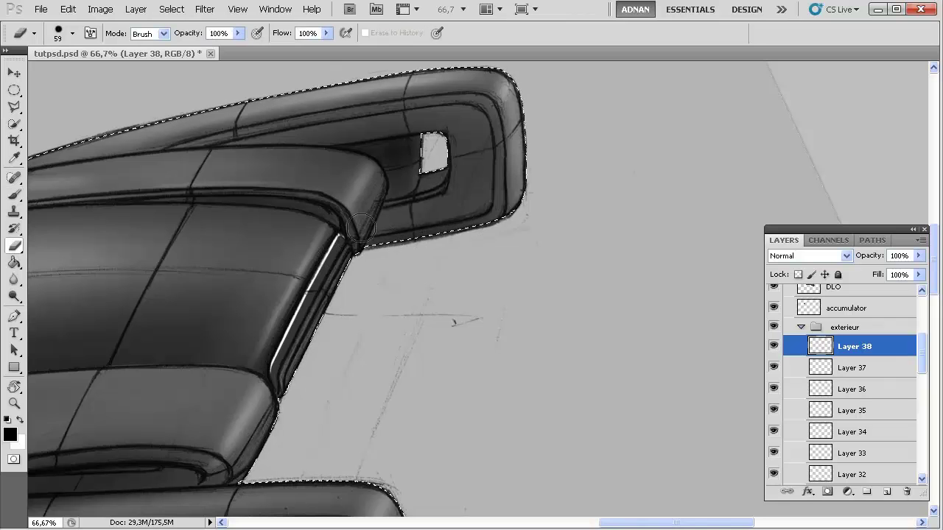
{"action": "mouse_move", "coordinate": [420, 209]}
{"action": "left_mouse_down"}
{"action": "mouse_move", "coordinate": [501, 210]}
{"action": "mouse_move", "coordinate": [471, 192]}
{"action": "mouse_move", "coordinate": [479, 199]}
{"action": "left_mouse_up"}
- Add a new layer above Layer 38 and shade the far fender's inner rear corner with soft black 40 px and 44 px brushes
{"action": "key", "text": "b"}
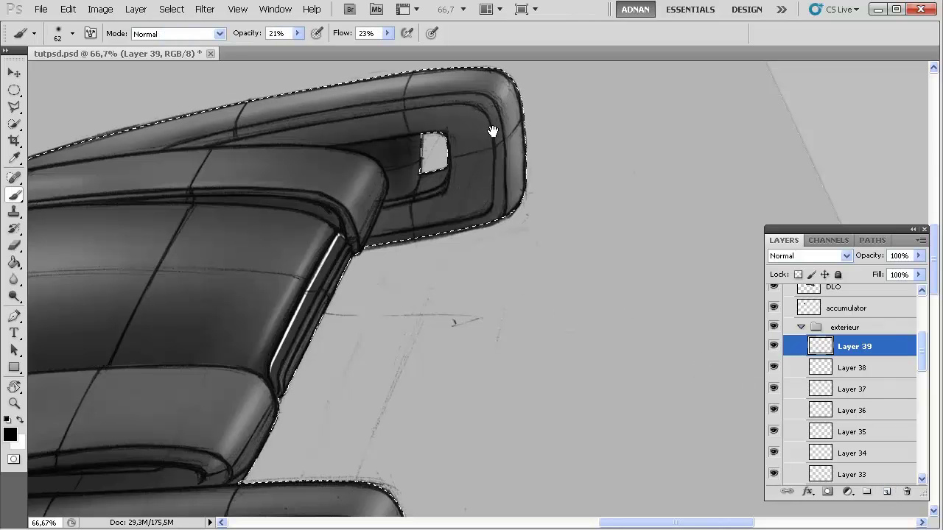
{"action": "left_click_drag", "start_coordinate": [497, 130], "coordinate": [454, 187]}
{"action": "right_click", "coordinate": [451, 162]}
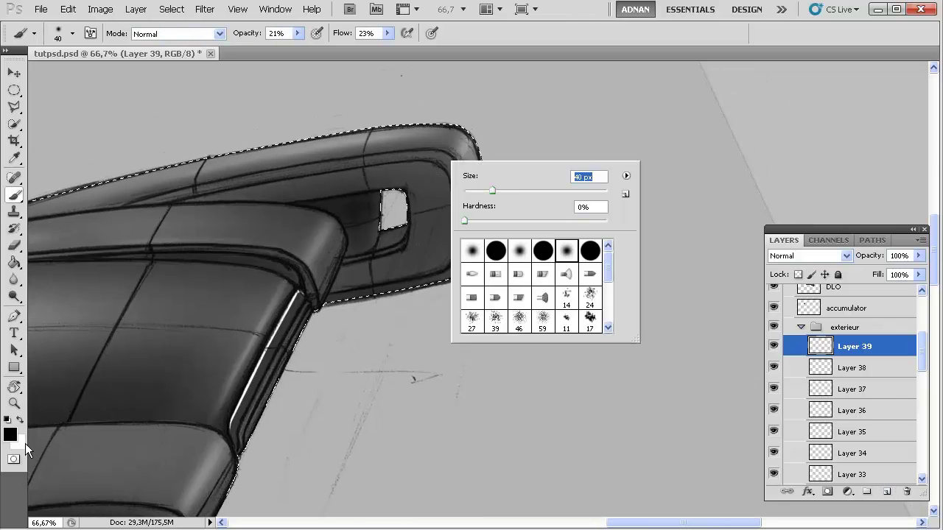
{"action": "left_click", "coordinate": [434, 176]}
{"action": "right_click", "coordinate": [462, 152]}
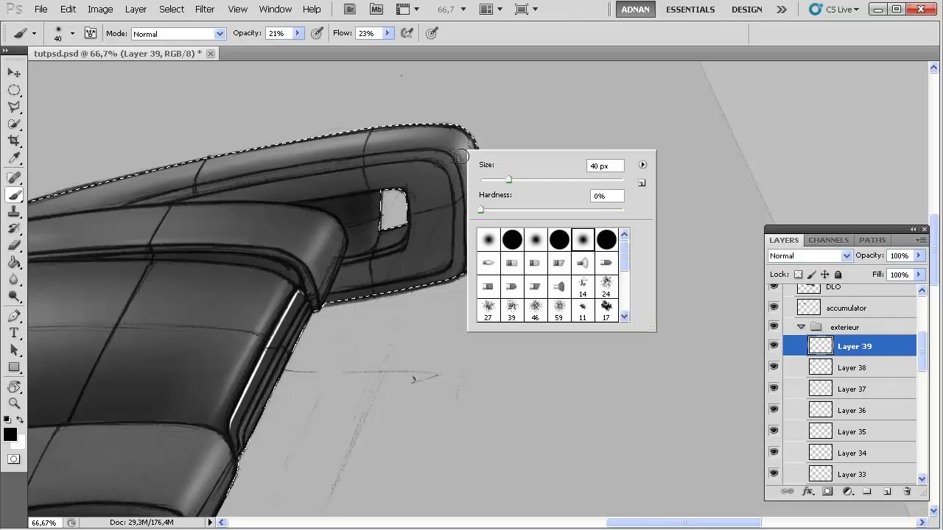
{"action": "key", "text": "Return"}
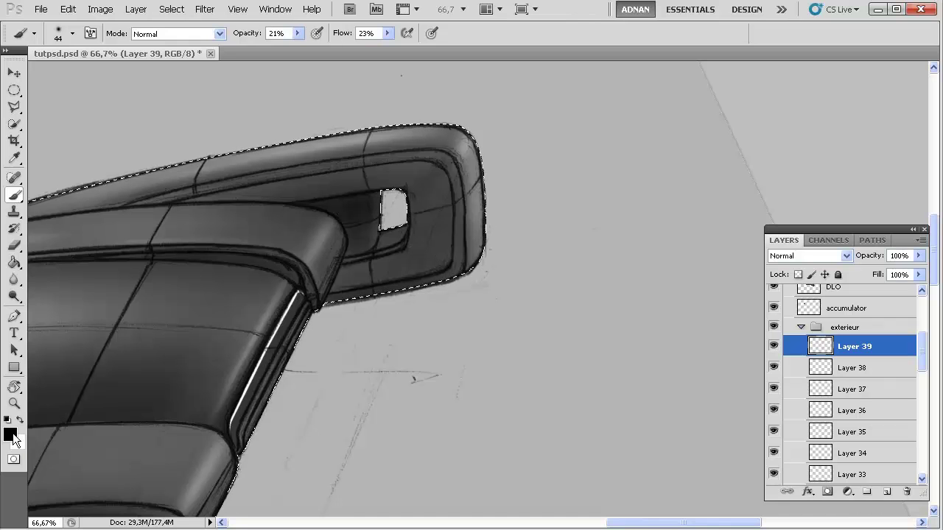
- Switch the brush to white and add a soft 31 px highlight at the corner of the far fender's recessed panel
{"action": "left_click", "coordinate": [20, 419]}
{"action": "right_click", "coordinate": [450, 165]}
{"action": "left_click_drag", "start_coordinate": [491, 195], "coordinate": [489, 196]}
{"action": "key", "text": "Return"}
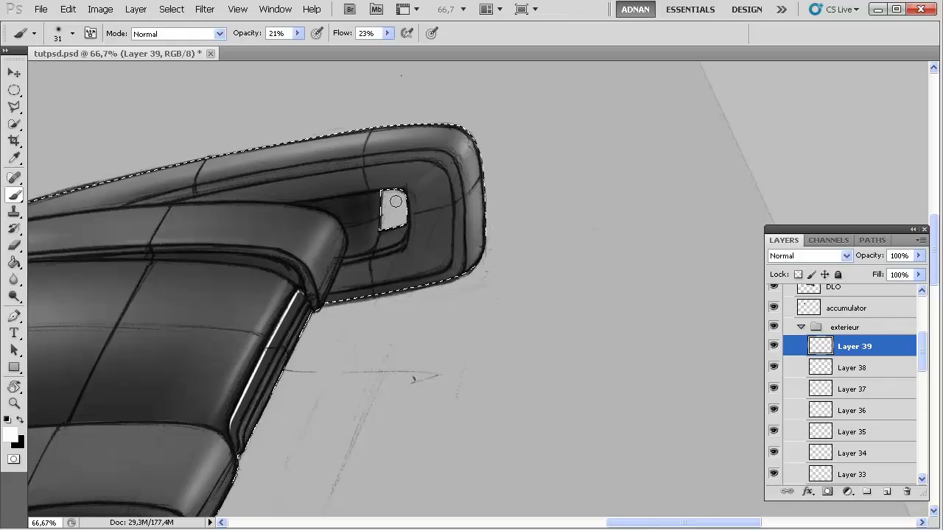
- Brush a soft white 68 px highlight on the front part of the near fender's upper surface
{"action": "left_click_drag", "start_coordinate": [376, 193], "coordinate": [566, 154]}
{"action": "left_click_drag", "start_coordinate": [288, 242], "coordinate": [410, 226]}
{"action": "left_click_drag", "start_coordinate": [359, 248], "coordinate": [315, 270]}
{"action": "right_click", "coordinate": [353, 196]}
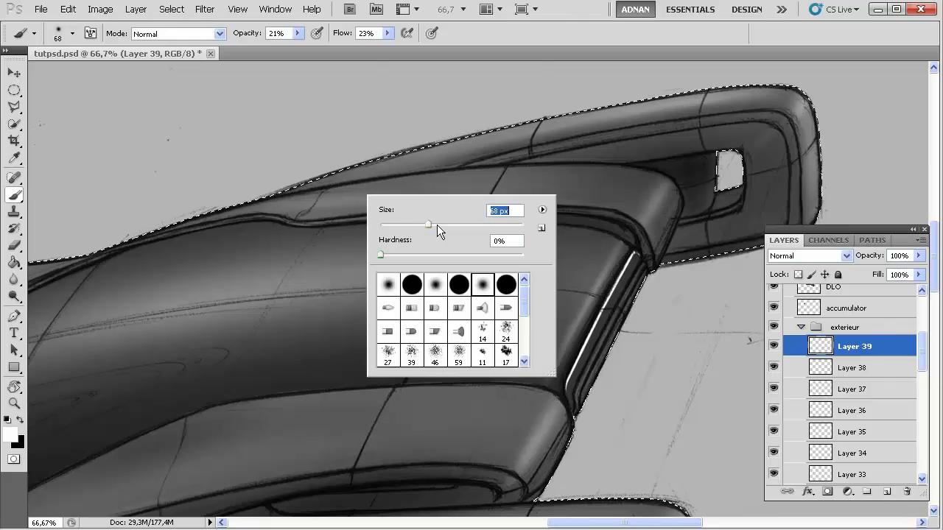
{"action": "key", "text": "Return"}
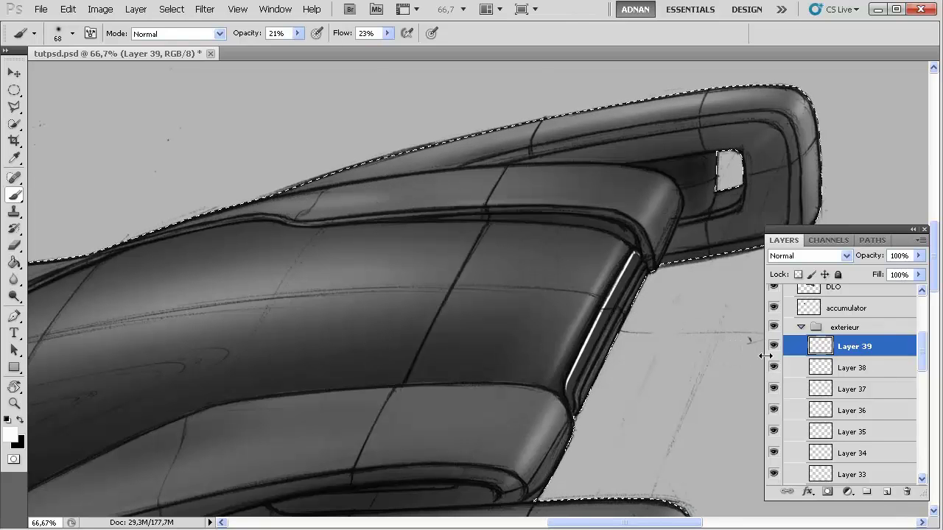
- Add a new layer above Layer 39 and set the Eraser to 69 px for the near fender's upper surface
{"action": "left_click", "coordinate": [887, 491]}
{"action": "key", "text": "e"}
{"action": "right_click", "coordinate": [388, 196]}
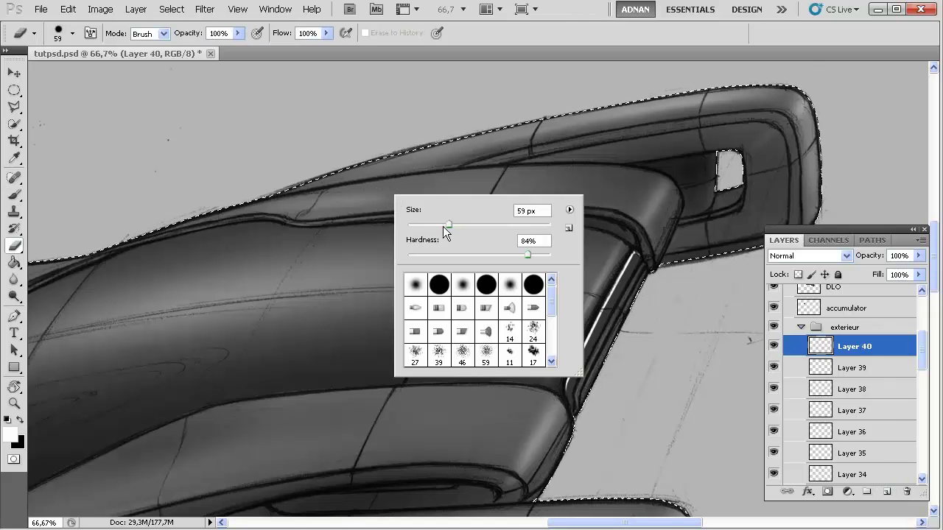
{"action": "left_click", "coordinate": [345, 206]}
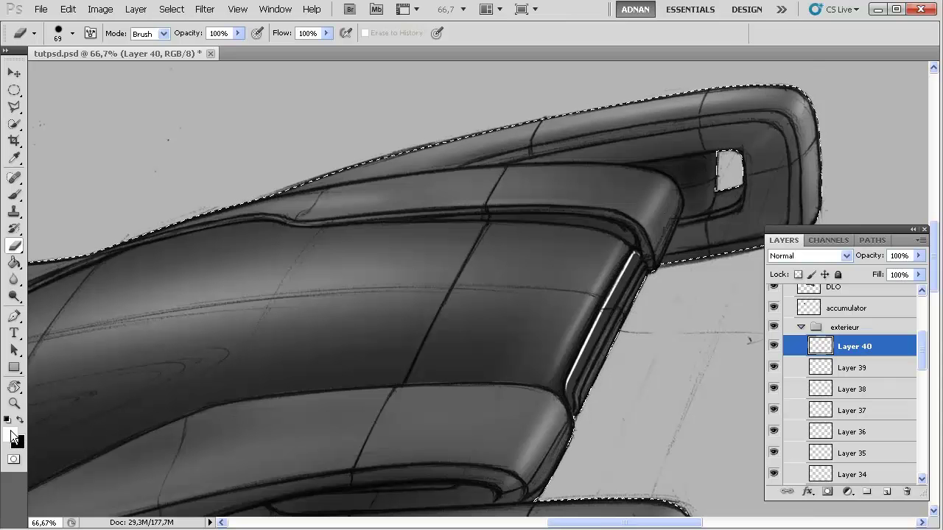
- Add a new layer above Layer 40 and brush a soft white 92 px highlight along the body's far shoulder
{"action": "left_click", "coordinate": [13, 433]}
{"action": "left_click", "coordinate": [626, 16]}
{"action": "left_click", "coordinate": [23, 419]}
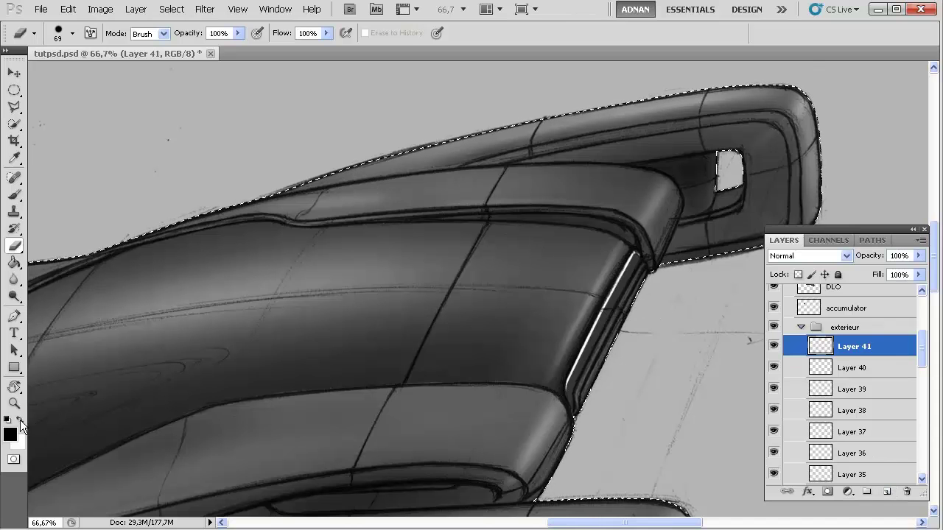
{"action": "left_click", "coordinate": [20, 419]}
{"action": "key", "text": "b"}
{"action": "right_click", "coordinate": [363, 192]}
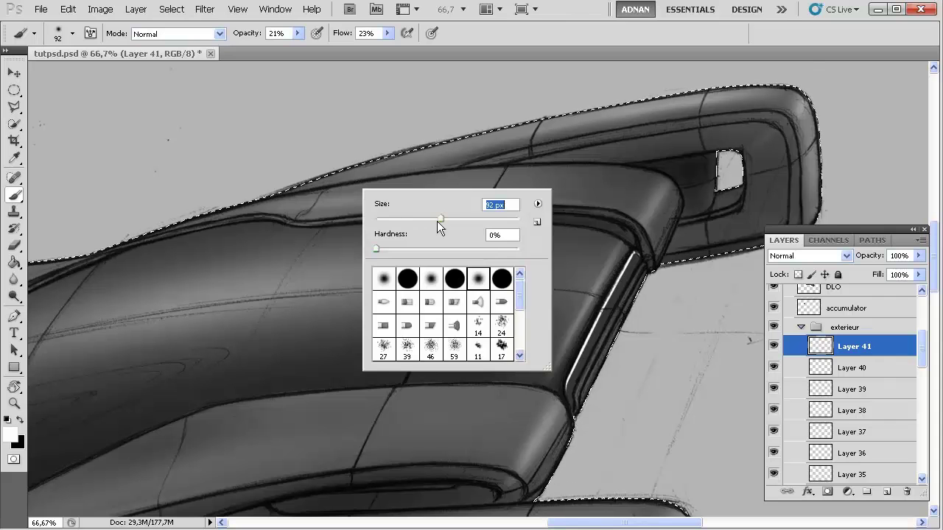
{"action": "left_click", "coordinate": [354, 202]}
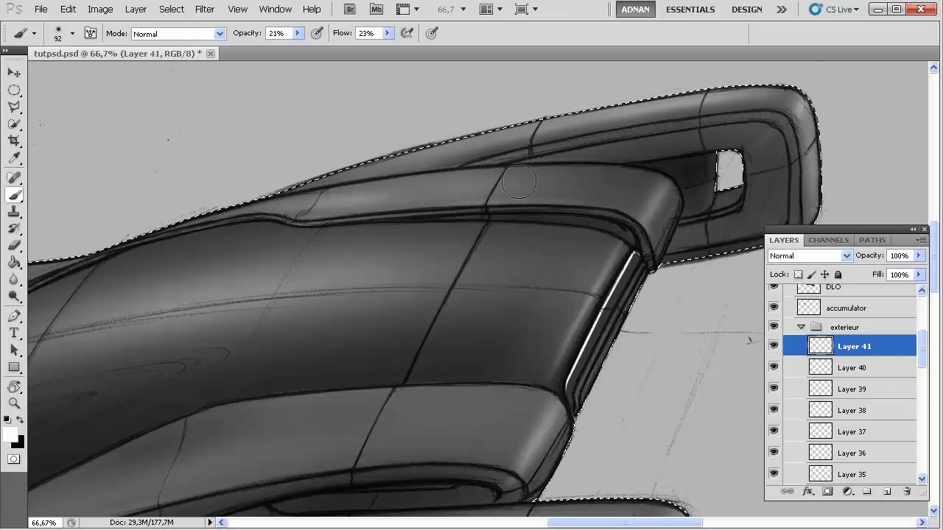
{"action": "right_click", "coordinate": [556, 182]}
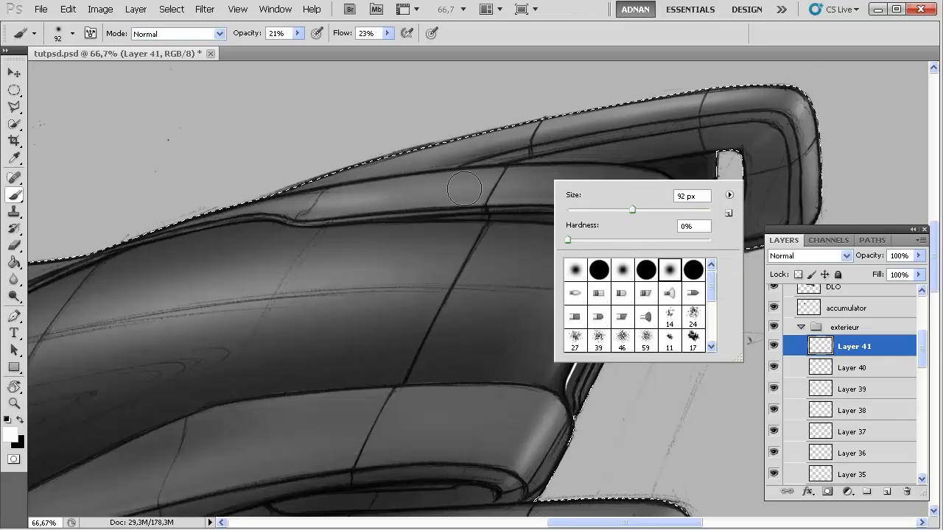
{"action": "key", "text": "Return"}
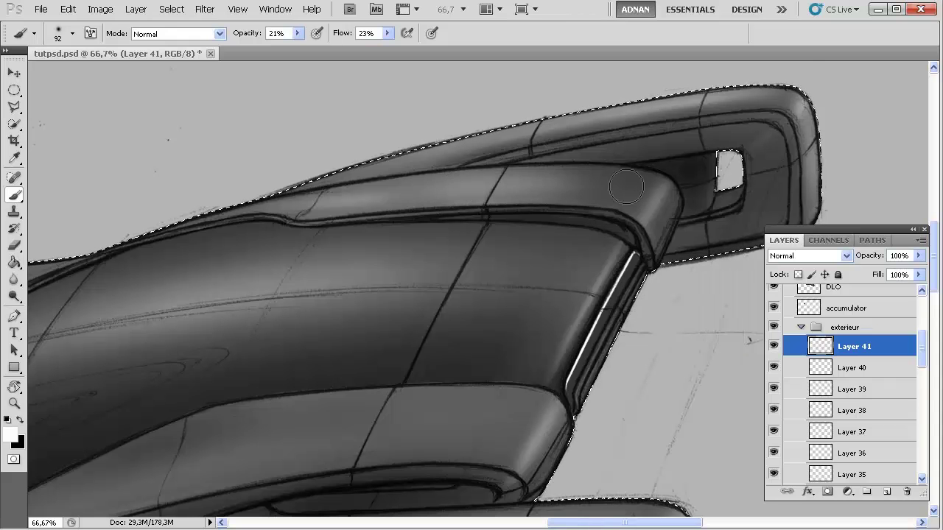
{"action": "mouse_move", "coordinate": [617, 187]}
{"action": "left_mouse_down"}
{"action": "mouse_move", "coordinate": [388, 198]}
{"action": "mouse_move", "coordinate": [535, 188]}
{"action": "mouse_move", "coordinate": [557, 191]}
{"action": "mouse_move", "coordinate": [447, 188]}
{"action": "mouse_move", "coordinate": [665, 199]}
{"action": "mouse_move", "coordinate": [451, 187]}
{"action": "left_mouse_up"}
- Add a new layer above Layer 41 and brush a soft white 170 px highlight across the body's near shoulder
{"action": "scroll", "coordinate": [456, 273], "scroll_direction": "down", "scroll_amount": 3}
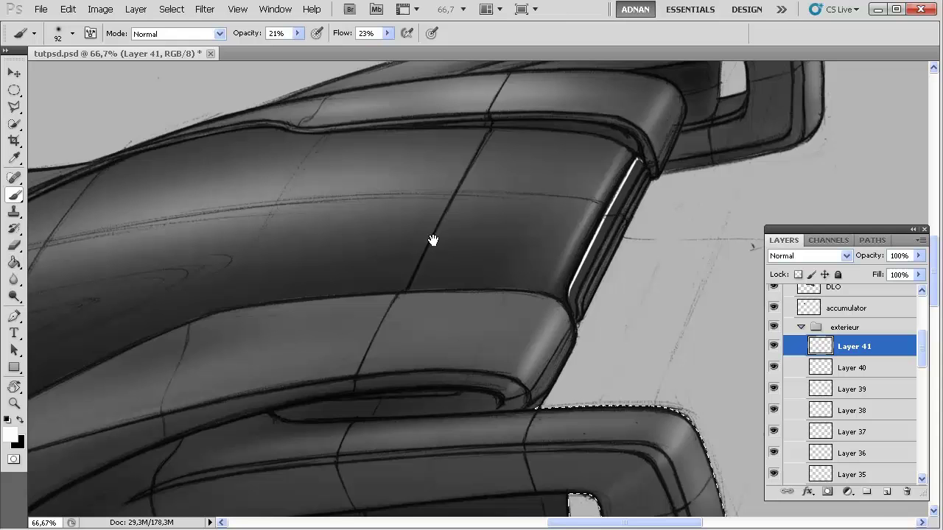
{"action": "left_click", "coordinate": [884, 492]}
{"action": "mouse_move", "coordinate": [519, 339]}
{"action": "left_mouse_down"}
{"action": "mouse_move", "coordinate": [607, 302]}
{"action": "mouse_move", "coordinate": [681, 300]}
{"action": "left_mouse_up"}
{"action": "right_click", "coordinate": [572, 270]}
{"action": "key", "text": "Return"}
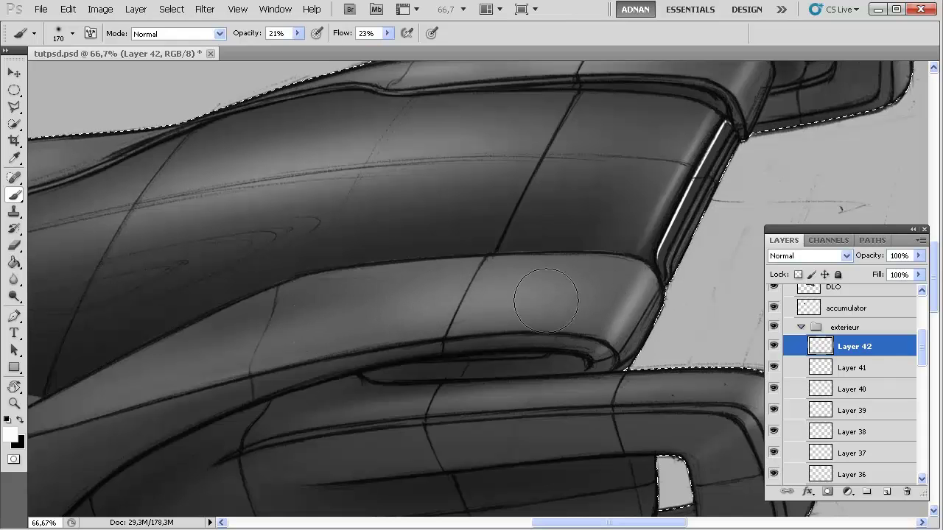
{"action": "mouse_move", "coordinate": [538, 301]}
{"action": "left_mouse_down"}
{"action": "mouse_move", "coordinate": [354, 345]}
{"action": "mouse_move", "coordinate": [576, 302]}
{"action": "mouse_move", "coordinate": [526, 299]}
{"action": "mouse_move", "coordinate": [577, 325]}
{"action": "left_mouse_up"}
{"action": "left_click_drag", "start_coordinate": [472, 330], "coordinate": [364, 361]}
{"action": "left_click_drag", "start_coordinate": [428, 308], "coordinate": [372, 383]}
{"action": "left_click_drag", "start_coordinate": [470, 343], "coordinate": [425, 377]}
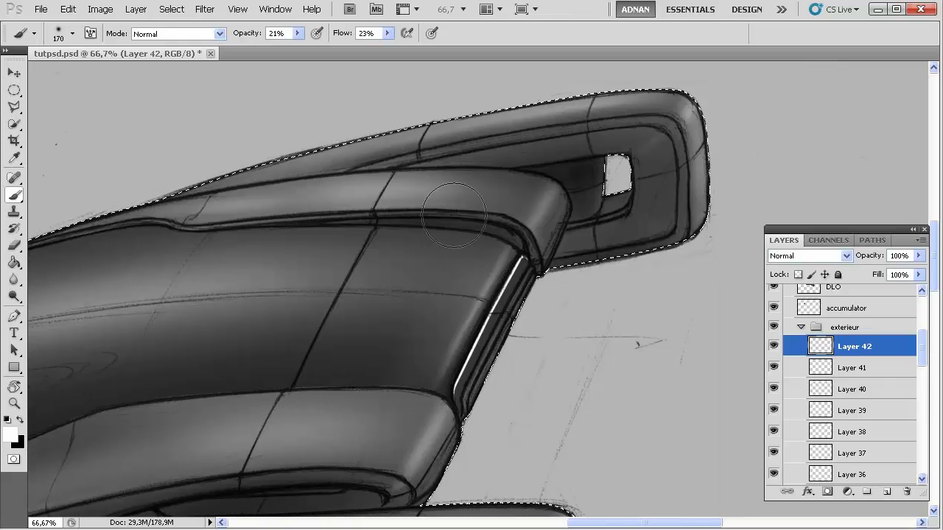
- Add a new layer above Layer 42 and brush a soft white 83 px highlight on the far fender's upper rear edge
{"action": "left_click", "coordinate": [887, 491]}
{"action": "right_click", "coordinate": [629, 174]}
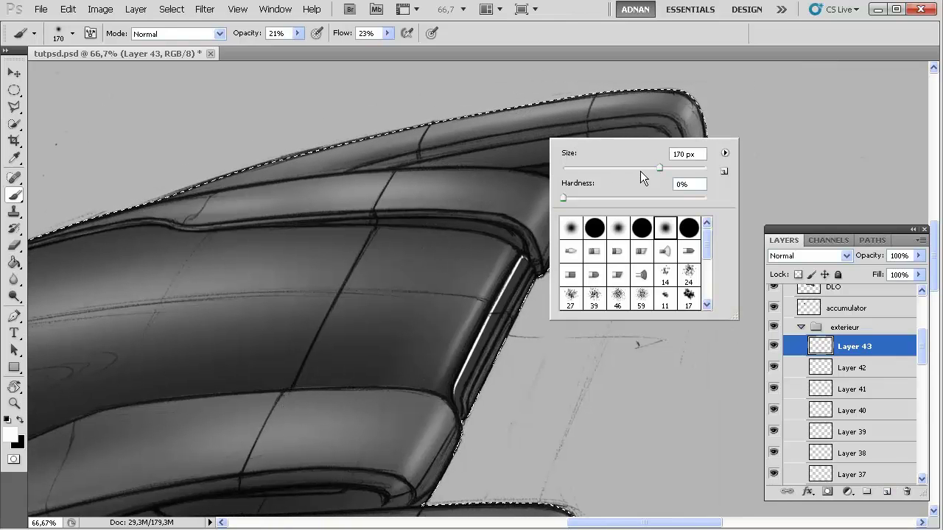
{"action": "left_click_drag", "start_coordinate": [632, 168], "coordinate": [621, 169]}
{"action": "left_click_drag", "start_coordinate": [567, 105], "coordinate": [679, 100]}
{"action": "right_click", "coordinate": [659, 110]}
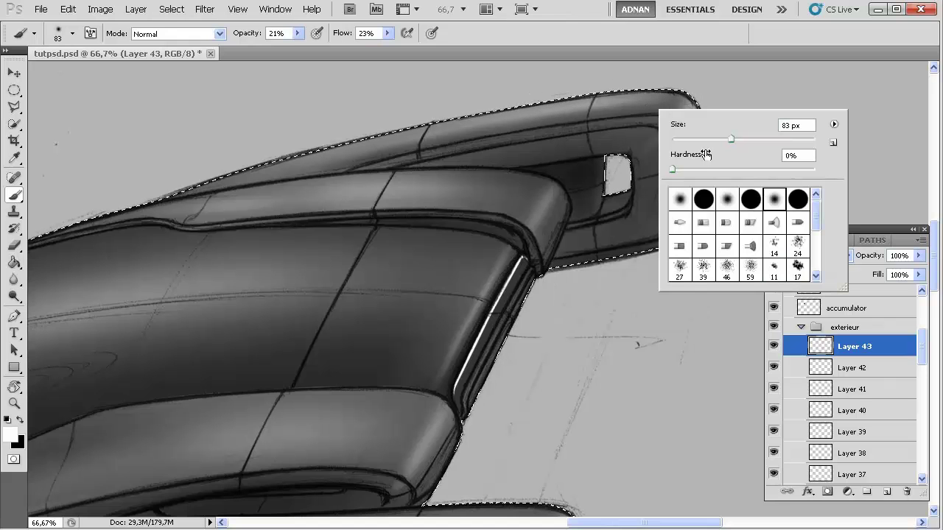
{"action": "mouse_move", "coordinate": [688, 140]}
{"action": "left_mouse_down"}
{"action": "mouse_move", "coordinate": [705, 138]}
{"action": "mouse_move", "coordinate": [692, 140]}
{"action": "left_mouse_up"}
{"action": "left_click_drag", "start_coordinate": [576, 109], "coordinate": [629, 102]}
- Refine the highlight along the far fender's upper rim with soft white 15 px and 16 px brushes
{"action": "right_click", "coordinate": [615, 119]}
{"action": "left_click_drag", "start_coordinate": [640, 134], "coordinate": [632, 133]}
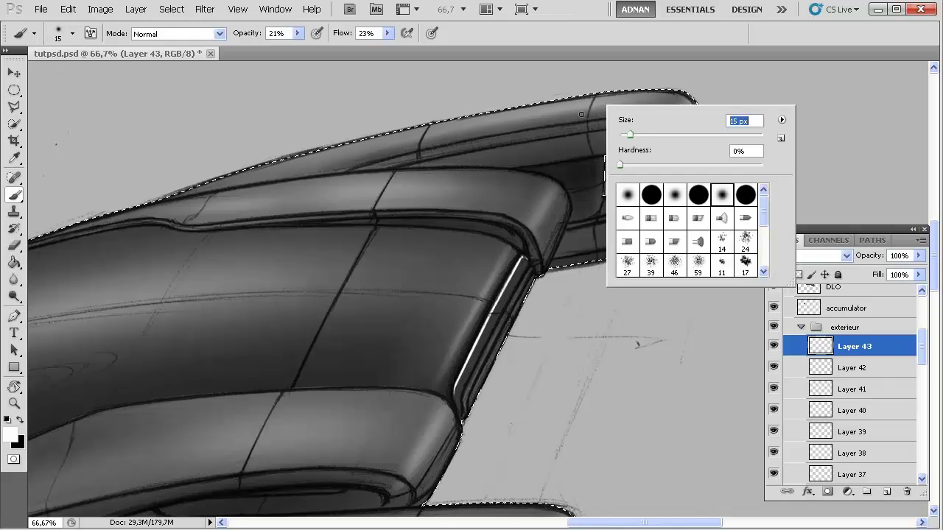
{"action": "key", "text": "Return"}
{"action": "mouse_move", "coordinate": [597, 106]}
{"action": "left_mouse_down"}
{"action": "mouse_move", "coordinate": [645, 104]}
{"action": "mouse_move", "coordinate": [554, 115]}
{"action": "mouse_move", "coordinate": [676, 106]}
{"action": "left_mouse_up"}
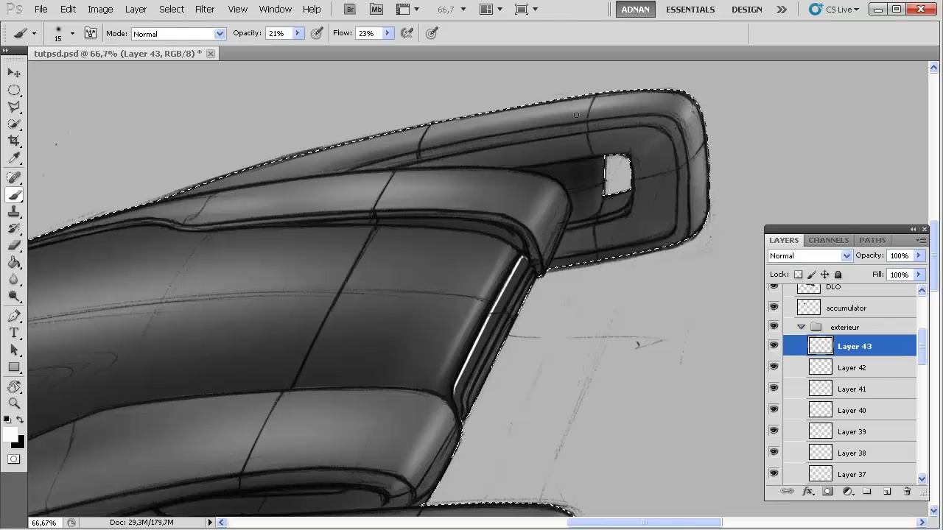
{"action": "mouse_move", "coordinate": [610, 105]}
{"action": "left_mouse_down"}
{"action": "mouse_move", "coordinate": [696, 103]}
{"action": "mouse_move", "coordinate": [476, 126]}
{"action": "left_mouse_up"}
{"action": "right_click", "coordinate": [621, 112]}
{"action": "left_click_drag", "start_coordinate": [652, 143], "coordinate": [671, 138]}
{"action": "key", "text": "Return"}
{"action": "right_click", "coordinate": [643, 104]}
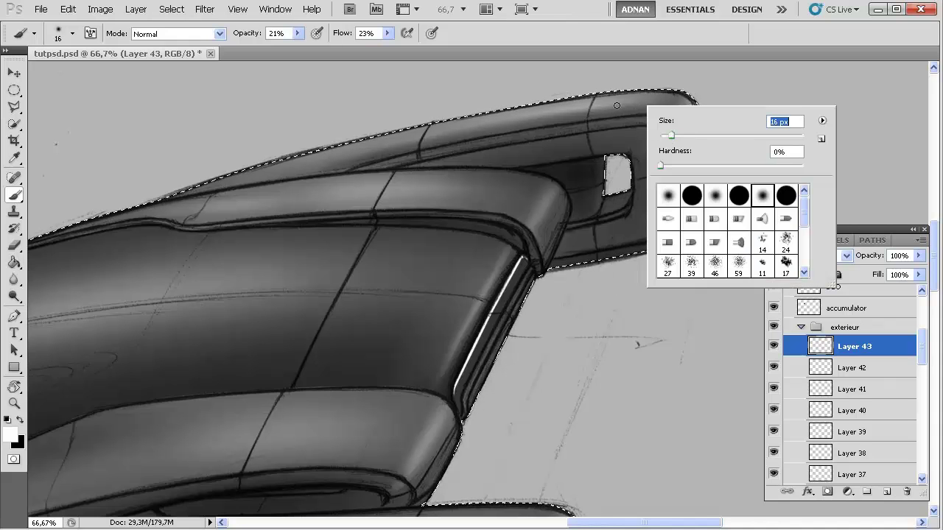
{"action": "key", "text": "Return"}
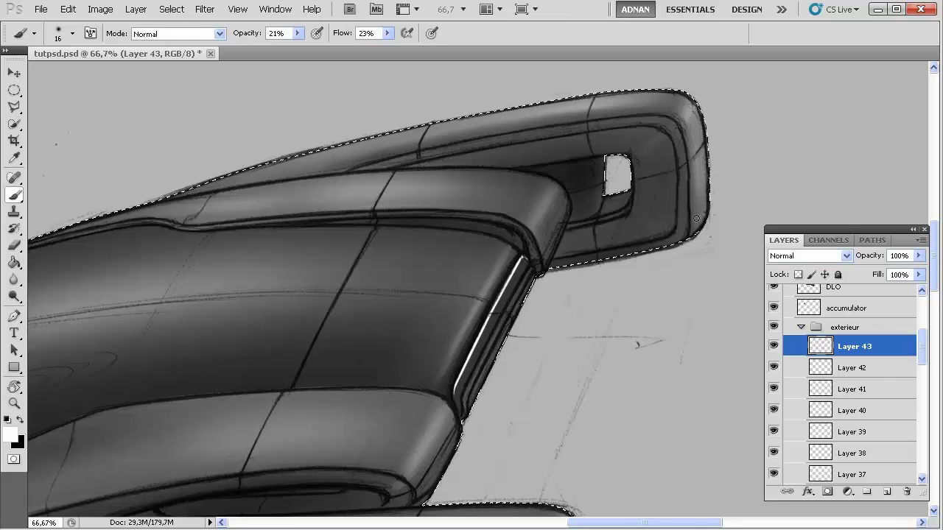
- Restore the selection and brush soft white 35 px highlights on the near fender's rear corner and along its upper edge
{"action": "left_click_drag", "start_coordinate": [582, 403], "coordinate": [523, 169]}
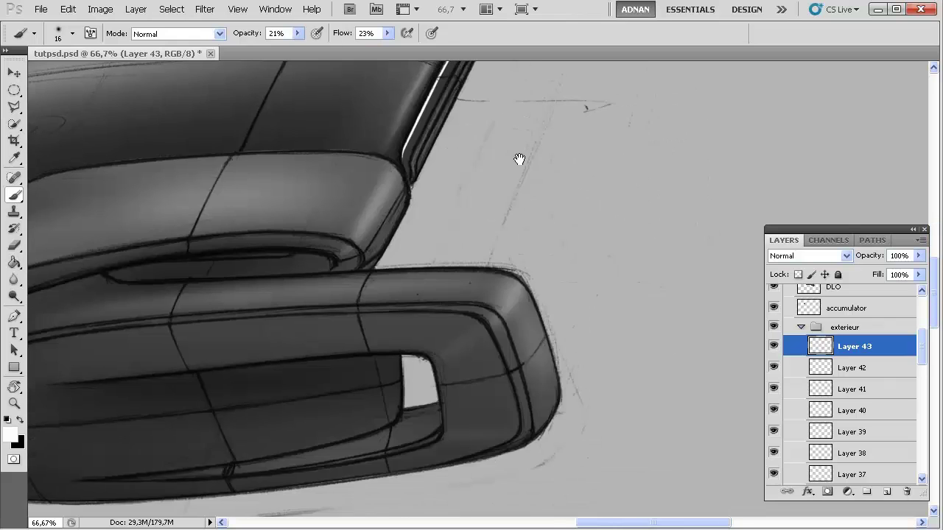
{"action": "key", "text": "ctrl+shift+d"}
{"action": "right_click", "coordinate": [540, 330]}
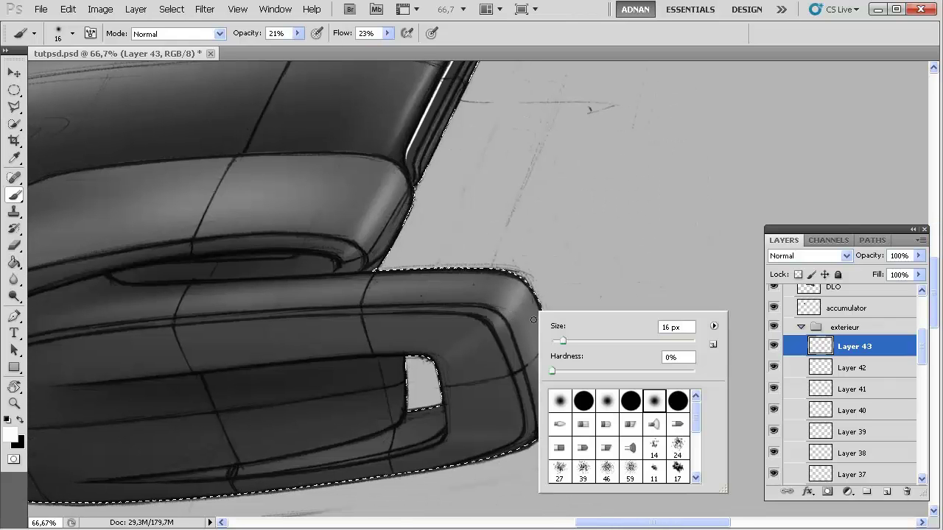
{"action": "left_click_drag", "start_coordinate": [562, 340], "coordinate": [566, 341]}
{"action": "key", "text": "Return"}
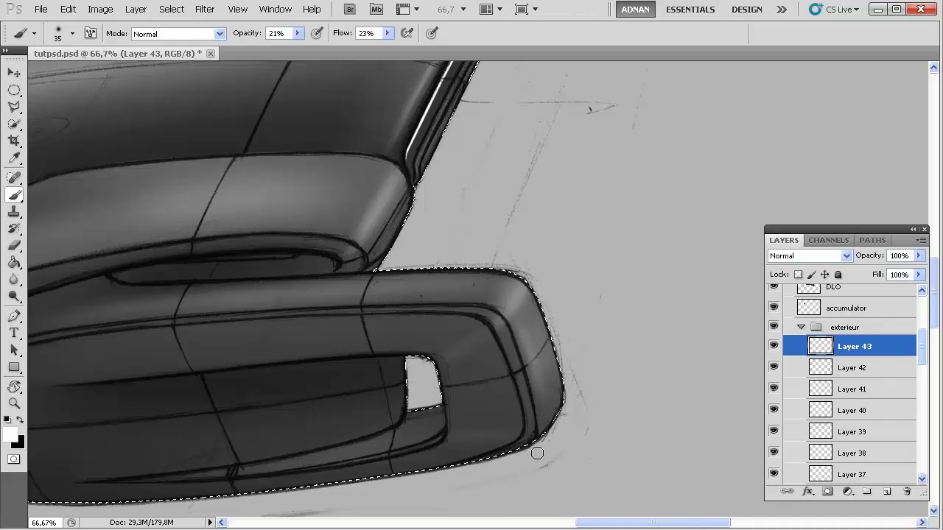
{"action": "left_click_drag", "start_coordinate": [405, 307], "coordinate": [560, 285]}
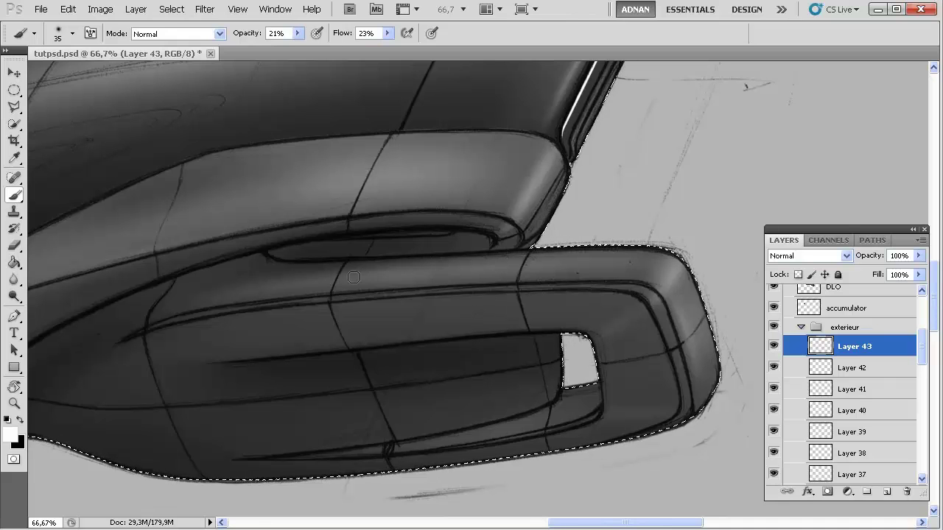
{"action": "mouse_move", "coordinate": [295, 285]}
{"action": "left_mouse_down"}
{"action": "mouse_move", "coordinate": [463, 268]}
{"action": "mouse_move", "coordinate": [290, 288]}
{"action": "mouse_move", "coordinate": [548, 264]}
{"action": "mouse_move", "coordinate": [375, 275]}
{"action": "mouse_move", "coordinate": [505, 264]}
{"action": "left_mouse_up"}
{"action": "left_click_drag", "start_coordinate": [347, 301], "coordinate": [532, 273]}
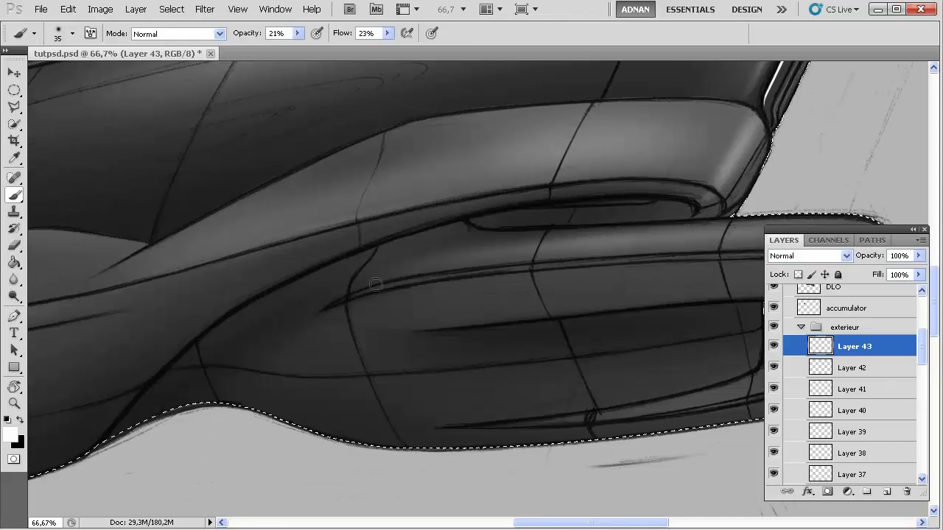
- Extend the highlight to the front end of the near fender's upper edge with soft white 66 px and 40 px brushes
{"action": "right_click", "coordinate": [405, 277]}
{"action": "left_click_drag", "start_coordinate": [443, 300], "coordinate": [447, 300]}
{"action": "left_click_drag", "start_coordinate": [328, 290], "coordinate": [362, 280]}
{"action": "right_click", "coordinate": [441, 284]}
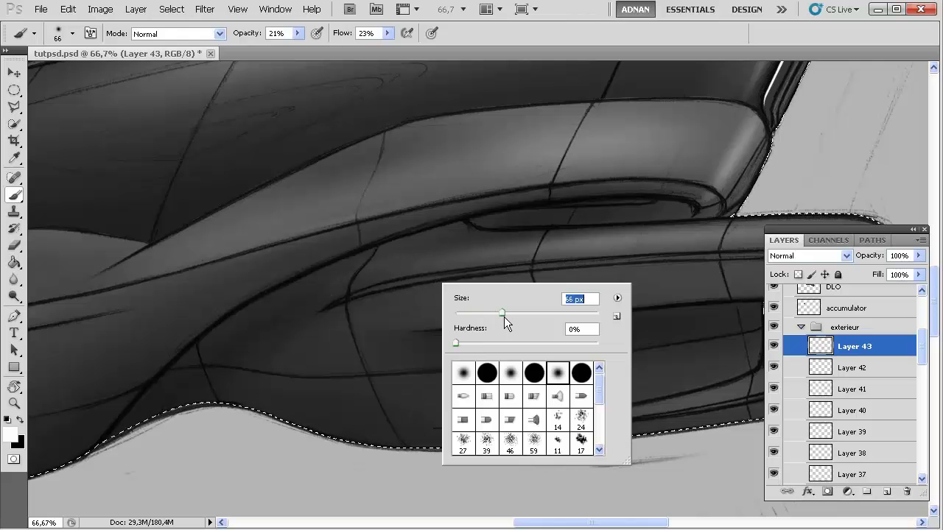
{"action": "left_click", "coordinate": [329, 289]}
{"action": "right_click", "coordinate": [411, 265]}
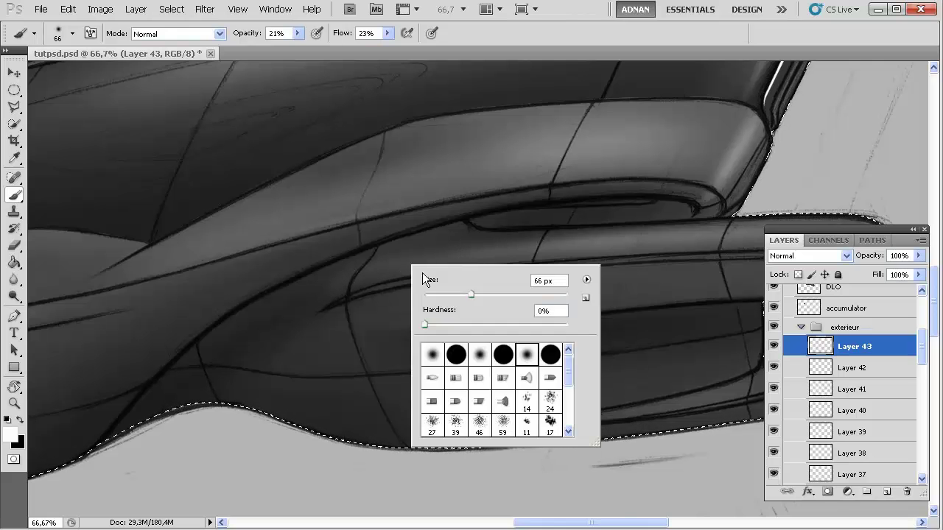
{"action": "left_click_drag", "start_coordinate": [467, 294], "coordinate": [455, 296]}
{"action": "left_click", "coordinate": [391, 262]}
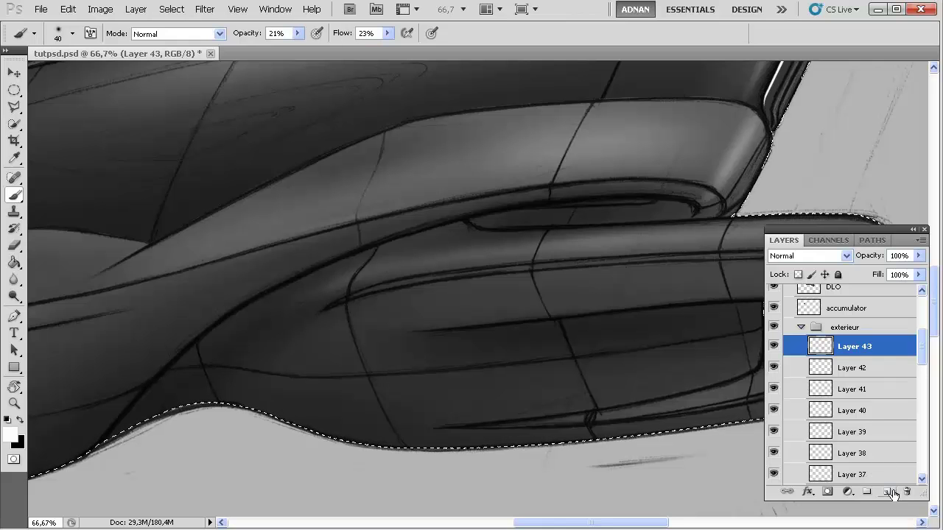
- Add a new layer above Layer 43 and shade the near fender's front part below the body crease with soft black, enlarging the brush to 319 px
{"action": "left_click", "coordinate": [887, 492]}
{"action": "left_click", "coordinate": [20, 420]}
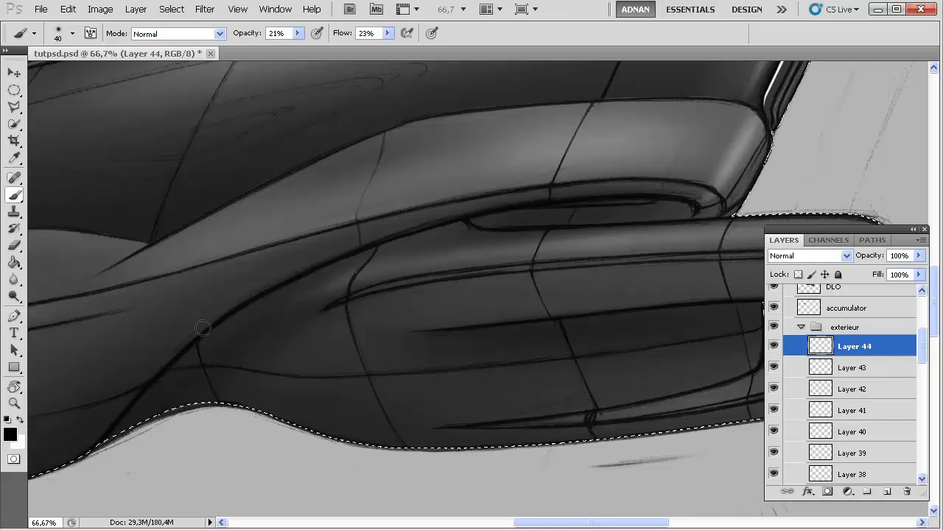
{"action": "right_click", "coordinate": [383, 285]}
{"action": "left_click_drag", "start_coordinate": [231, 344], "coordinate": [532, 235]}
{"action": "right_click", "coordinate": [389, 276]}
{"action": "left_click_drag", "start_coordinate": [480, 302], "coordinate": [513, 305]}
{"action": "mouse_move", "coordinate": [207, 368]}
{"action": "left_mouse_down"}
{"action": "mouse_move", "coordinate": [558, 221]}
{"action": "mouse_move", "coordinate": [413, 270]}
{"action": "mouse_move", "coordinate": [434, 262]}
{"action": "left_mouse_up"}
{"action": "right_click", "coordinate": [435, 263]}
{"action": "left_click_drag", "start_coordinate": [537, 306], "coordinate": [549, 304]}
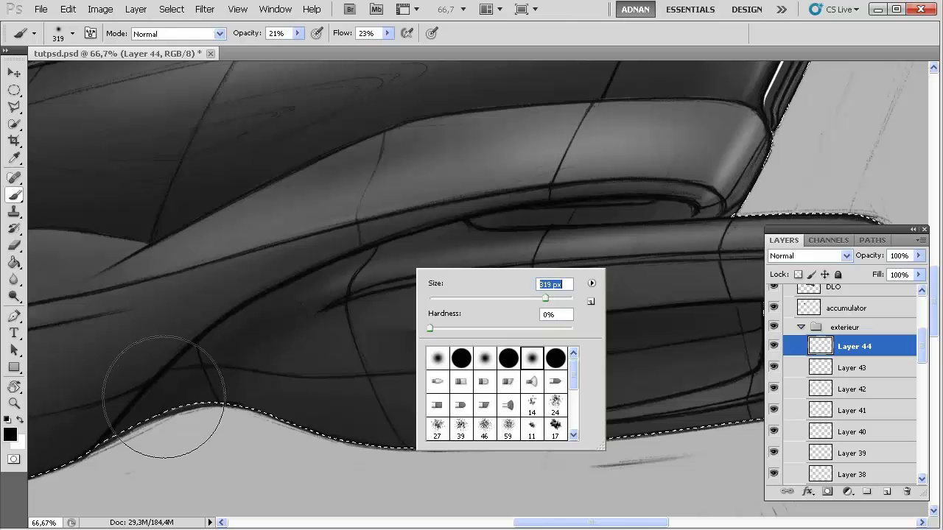
{"action": "key", "text": "Return"}
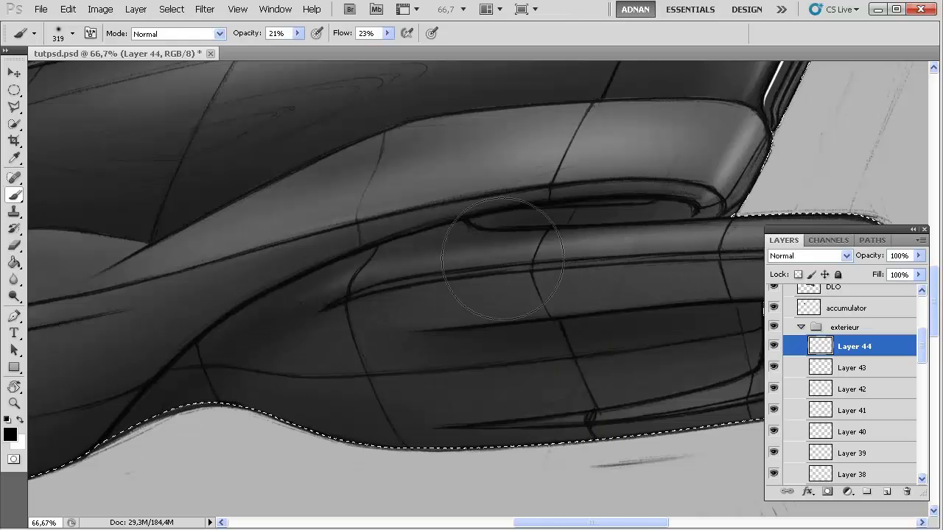
{"action": "mouse_move", "coordinate": [252, 358]}
{"action": "left_mouse_down"}
{"action": "mouse_move", "coordinate": [88, 482]}
{"action": "mouse_move", "coordinate": [181, 400]}
{"action": "mouse_move", "coordinate": [127, 436]}
{"action": "left_mouse_up"}
- Erase the black shading that spills onto the body above the near fender's crease line with the 69 px Eraser
{"action": "key", "text": "e"}
{"action": "left_click_drag", "start_coordinate": [109, 387], "coordinate": [147, 328]}
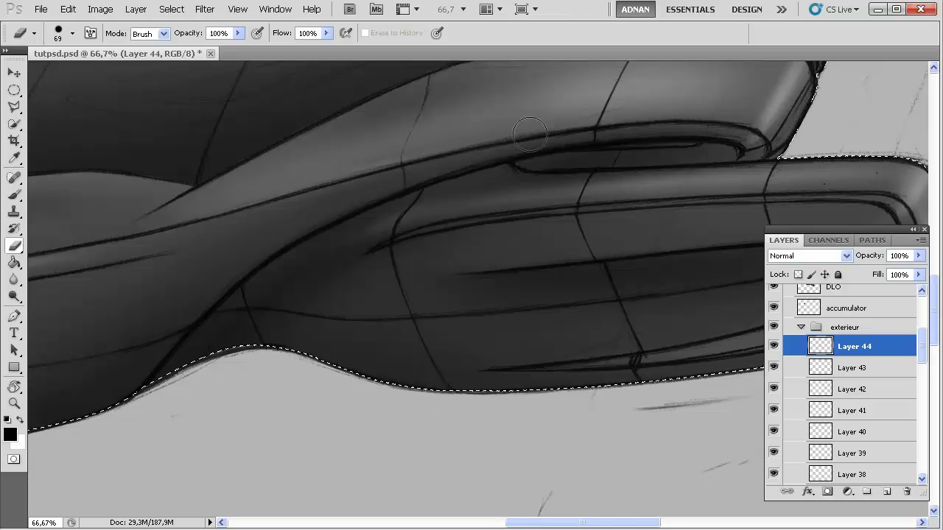
{"action": "mouse_move", "coordinate": [504, 136]}
{"action": "left_mouse_down"}
{"action": "mouse_move", "coordinate": [556, 120]}
{"action": "mouse_move", "coordinate": [437, 150]}
{"action": "mouse_move", "coordinate": [623, 118]}
{"action": "mouse_move", "coordinate": [569, 113]}
{"action": "left_mouse_up"}
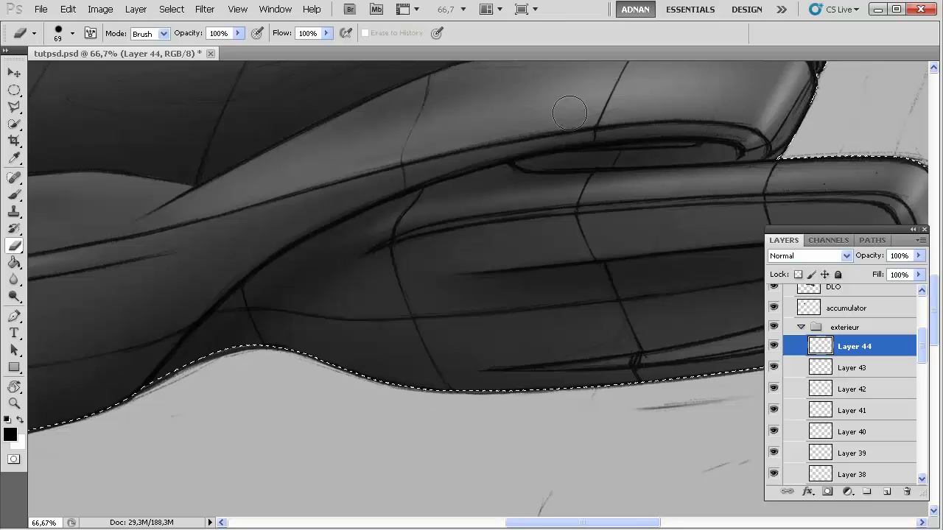
- Add a new layer above Layer 44, set the Eraser to 53 px, and shade the near fender slot's front end with soft black at 81 px
{"action": "left_click", "coordinate": [887, 492]}
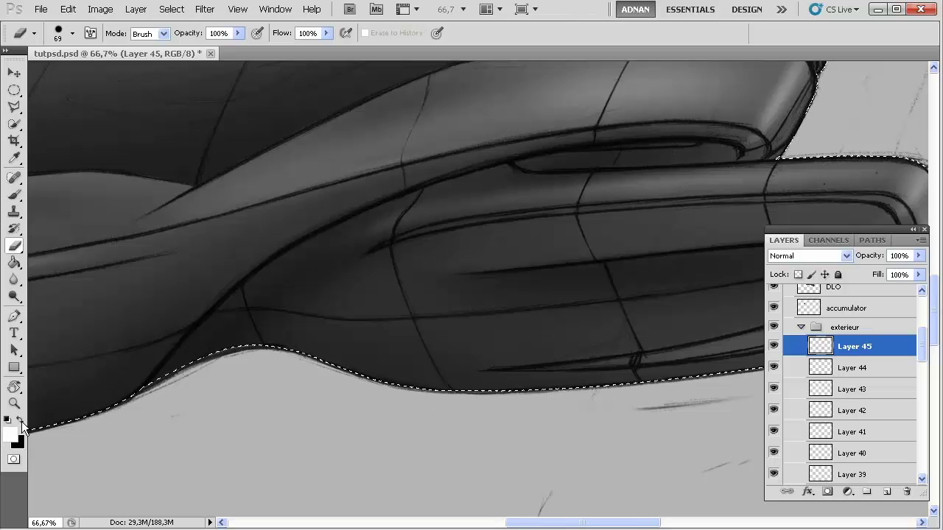
{"action": "right_click", "coordinate": [567, 151]}
{"action": "left_click_drag", "start_coordinate": [617, 178], "coordinate": [614, 178]}
{"action": "key", "text": "Return"}
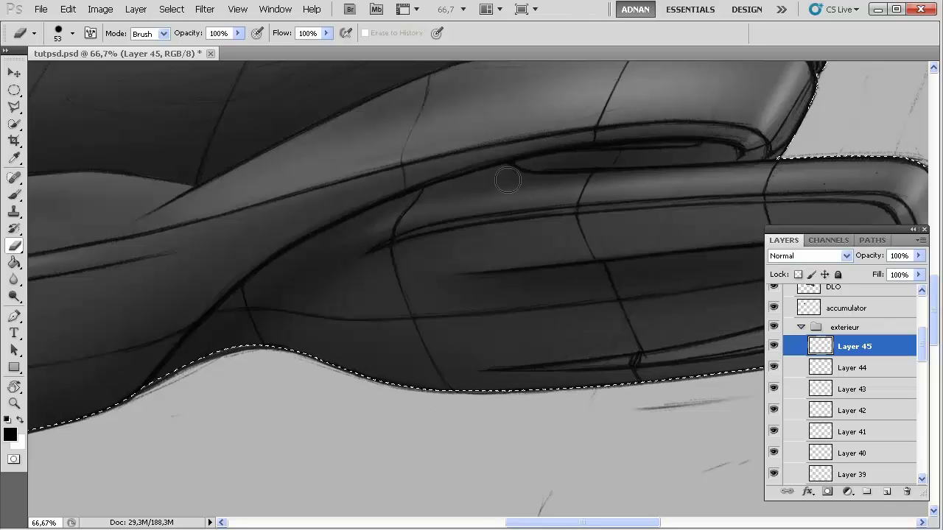
{"action": "key", "text": "b"}
{"action": "right_click", "coordinate": [545, 156]}
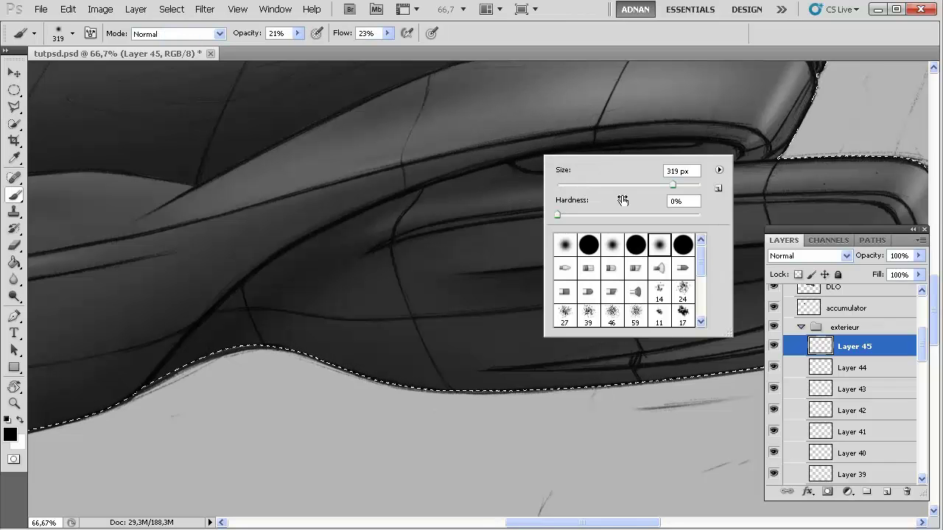
{"action": "key", "text": "Return"}
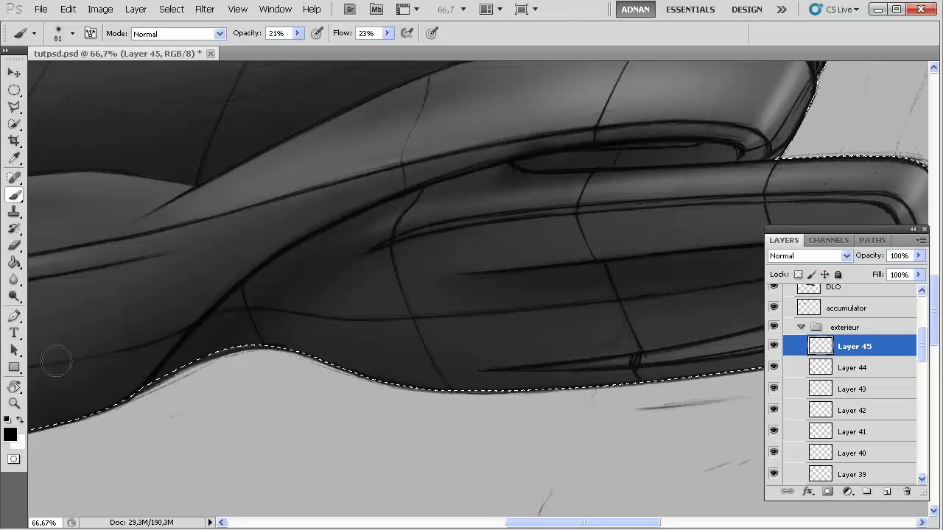
- Switch the brush to white and add soft 44 px highlights inside the slot above the near fender
{"action": "right_click", "coordinate": [538, 179]}
{"action": "left_click", "coordinate": [524, 181]}
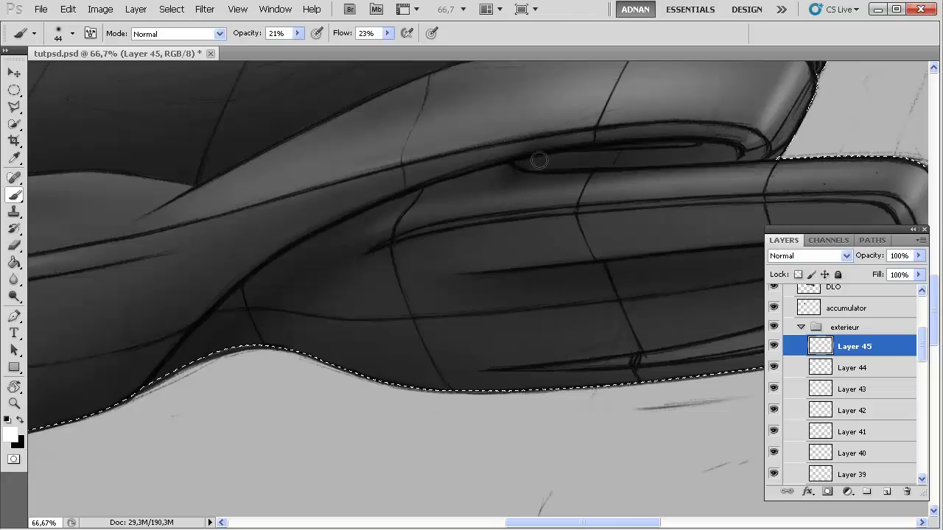
{"action": "right_click", "coordinate": [595, 145]}
{"action": "left_click_drag", "start_coordinate": [640, 178], "coordinate": [663, 176]}
{"action": "left_click", "coordinate": [540, 165]}
{"action": "right_click", "coordinate": [667, 170]}
{"action": "left_click", "coordinate": [715, 199]}
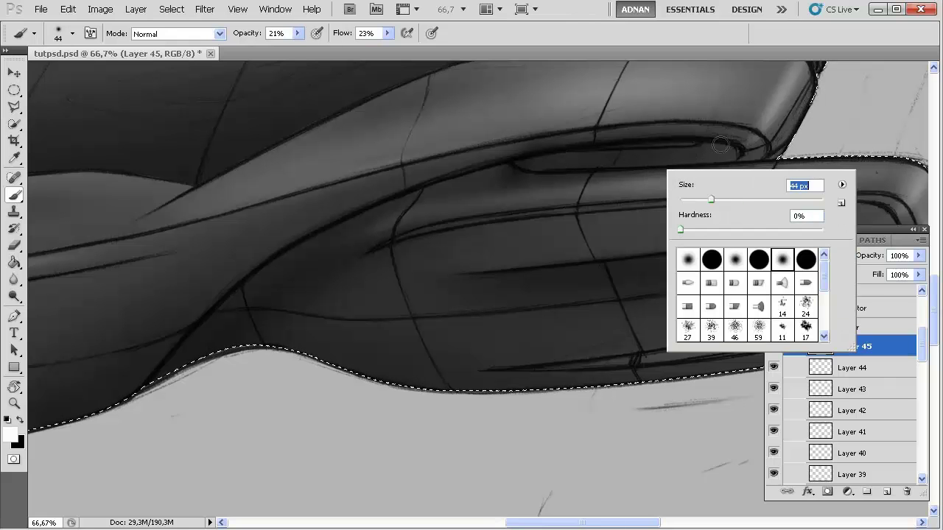
{"action": "key", "text": "Return"}
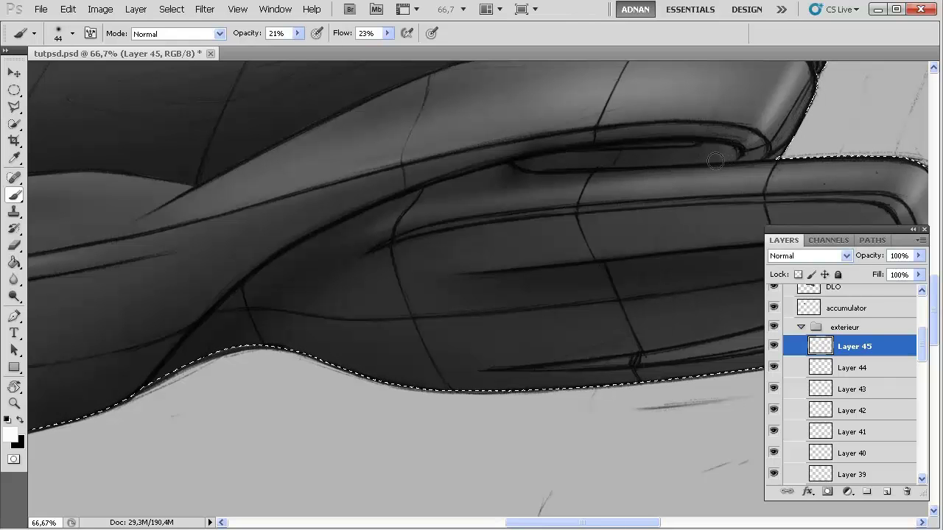
- Refine the soft white highlights at the rear end of the slot above the near fender, reducing the brush to 29 px
{"action": "right_click", "coordinate": [709, 167]}
{"action": "left_click_drag", "start_coordinate": [764, 189], "coordinate": [753, 191]}
{"action": "key", "text": "Return"}
{"action": "right_click", "coordinate": [709, 156]}
{"action": "key", "text": "Return"}
{"action": "right_click", "coordinate": [714, 162]}
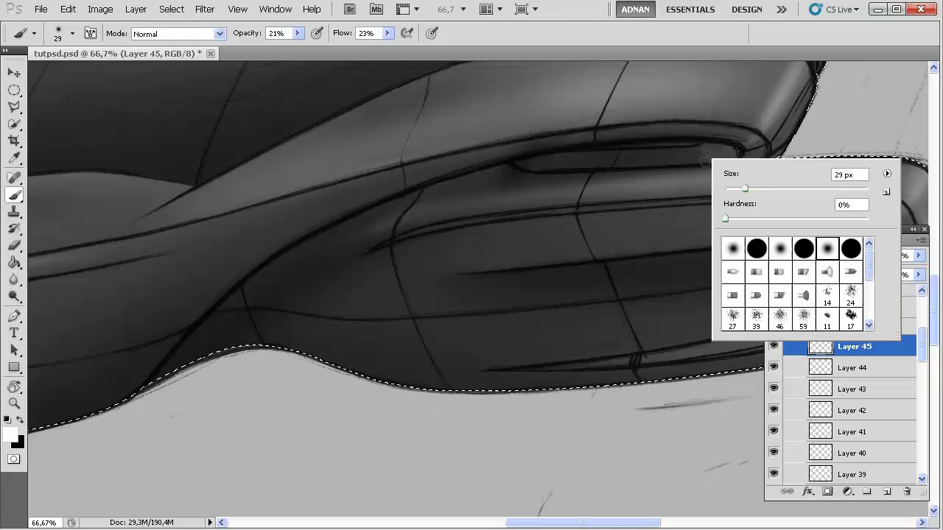
{"action": "key", "text": "Return"}
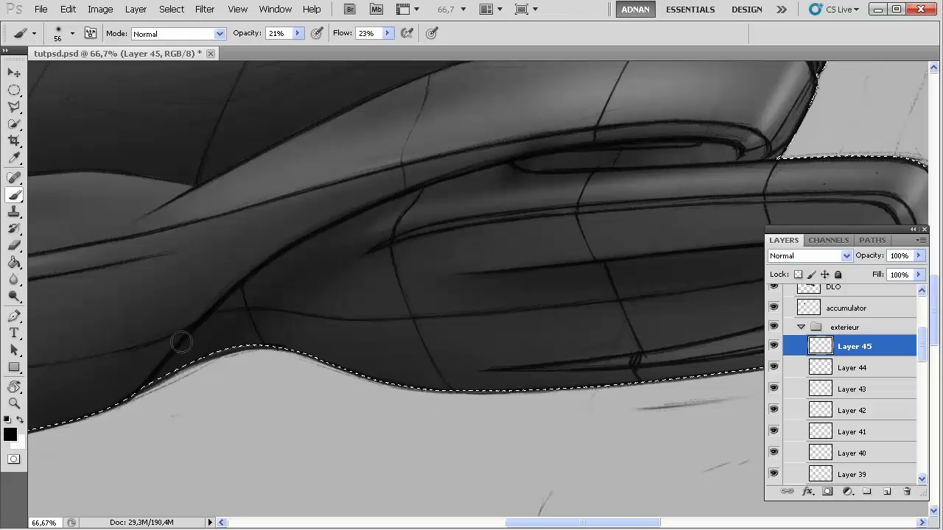
- Shade the rear end of the slot above the near fender with soft black at 56 px and 48 px
{"action": "right_click", "coordinate": [728, 162]}
{"action": "left_click", "coordinate": [797, 193]}
{"action": "mouse_move", "coordinate": [715, 138]}
{"action": "left_mouse_down"}
{"action": "mouse_move", "coordinate": [770, 182]}
{"action": "mouse_move", "coordinate": [726, 144]}
{"action": "mouse_move", "coordinate": [750, 154]}
{"action": "left_mouse_up"}
{"action": "right_click", "coordinate": [749, 155]}
{"action": "left_click_drag", "start_coordinate": [788, 190], "coordinate": [782, 189]}
{"action": "key", "text": "Return"}
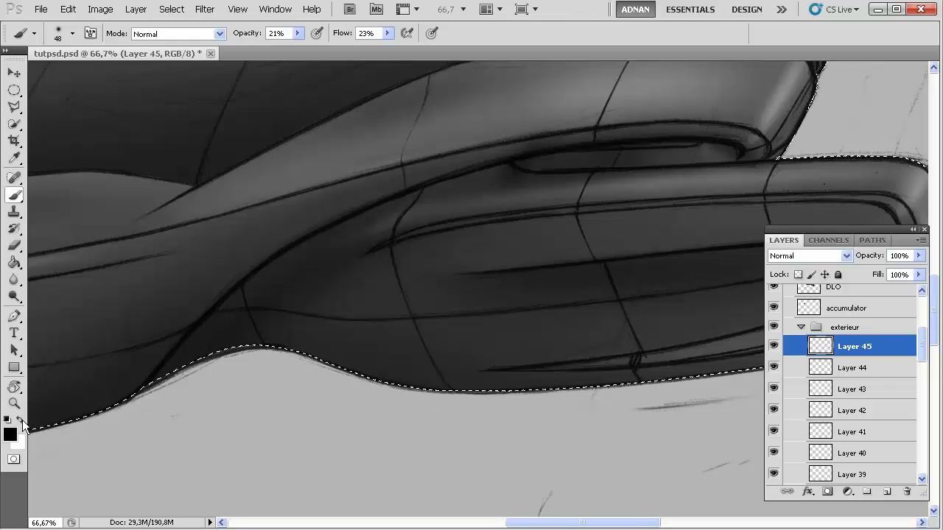
- Add fine white highlights inside the slot with a 17 px brush and clean up its edge with the 53 px Eraser
{"action": "right_click", "coordinate": [700, 149]}
{"action": "type", "text": "17"}
{"action": "key", "text": "Return"}
{"action": "key", "text": "e"}
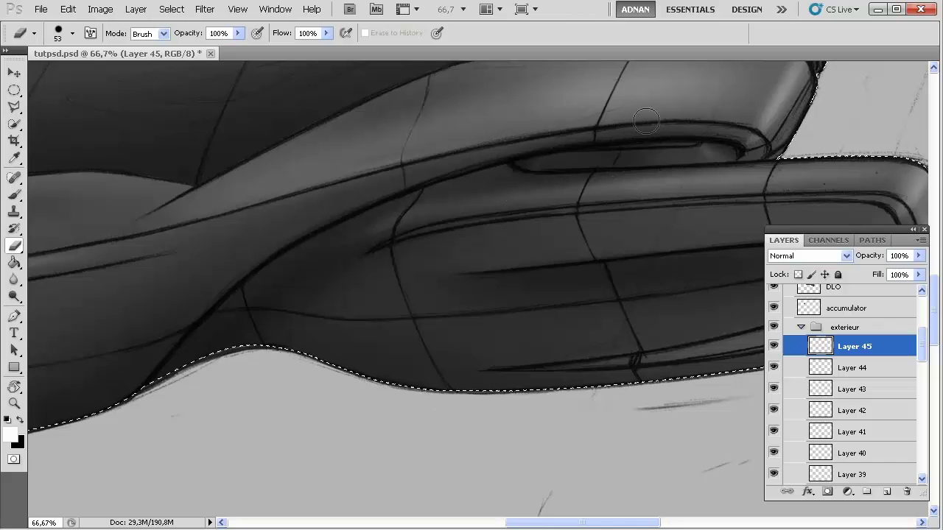
- Add a new layer above Layer 45 and paint a soft 26 px white highlight along the near fender's double crease line
{"action": "left_click_drag", "start_coordinate": [408, 261], "coordinate": [296, 268]}
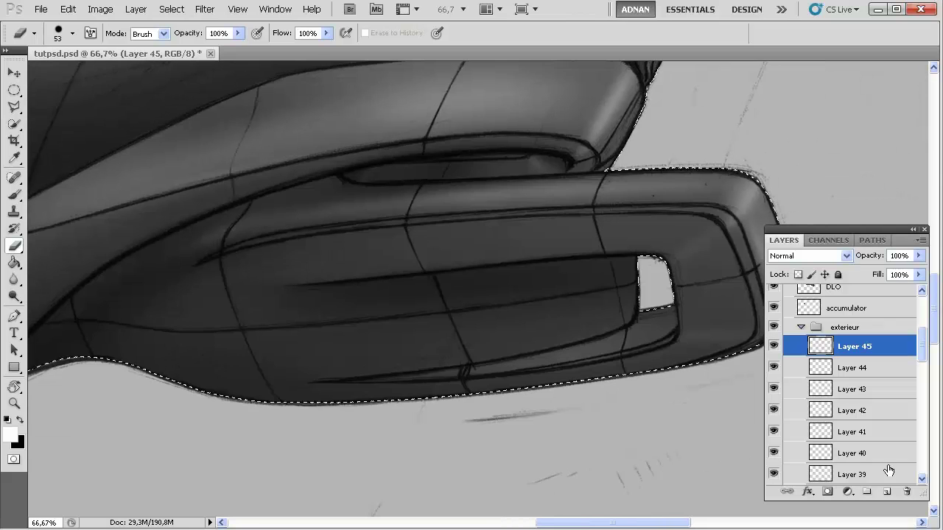
{"action": "left_click", "coordinate": [888, 492]}
{"action": "key", "text": "b"}
{"action": "right_click", "coordinate": [555, 218]}
{"action": "left_click_drag", "start_coordinate": [596, 243], "coordinate": [599, 242]}
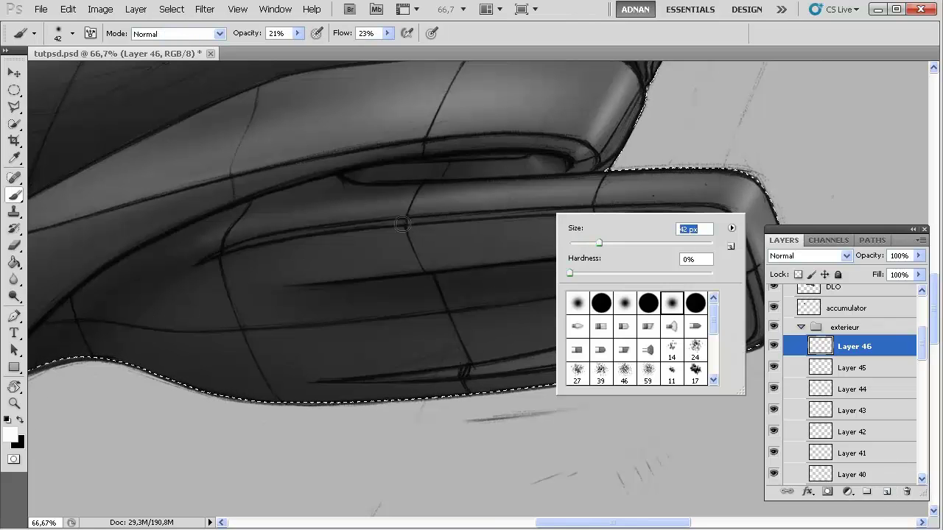
{"action": "key", "text": "Return"}
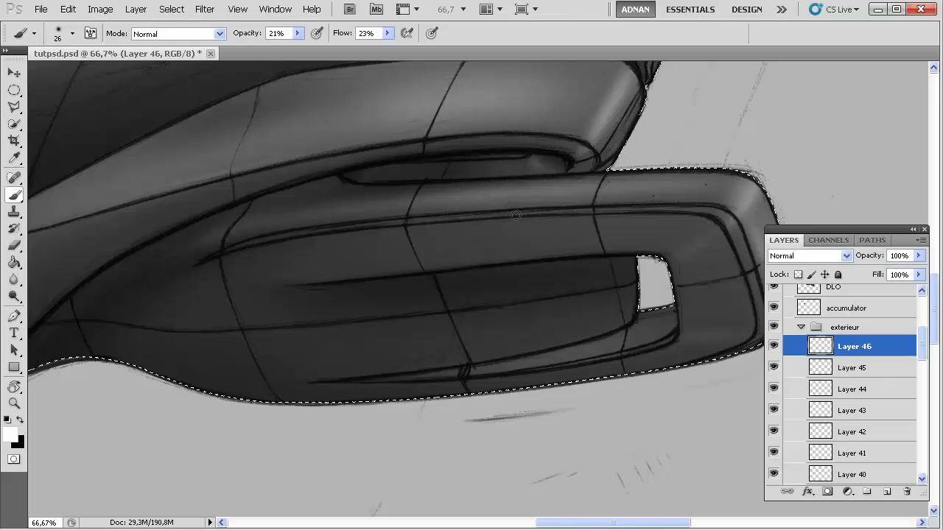
{"action": "left_click_drag", "start_coordinate": [570, 212], "coordinate": [723, 215]}
- Extend the white crease highlight around the near fender's rear corner with a 41 px brush
{"action": "key", "text": "space"}
{"action": "left_click_drag", "start_coordinate": [699, 264], "coordinate": [421, 288]}
{"action": "right_click", "coordinate": [484, 223]}
{"action": "key", "text": "Return"}
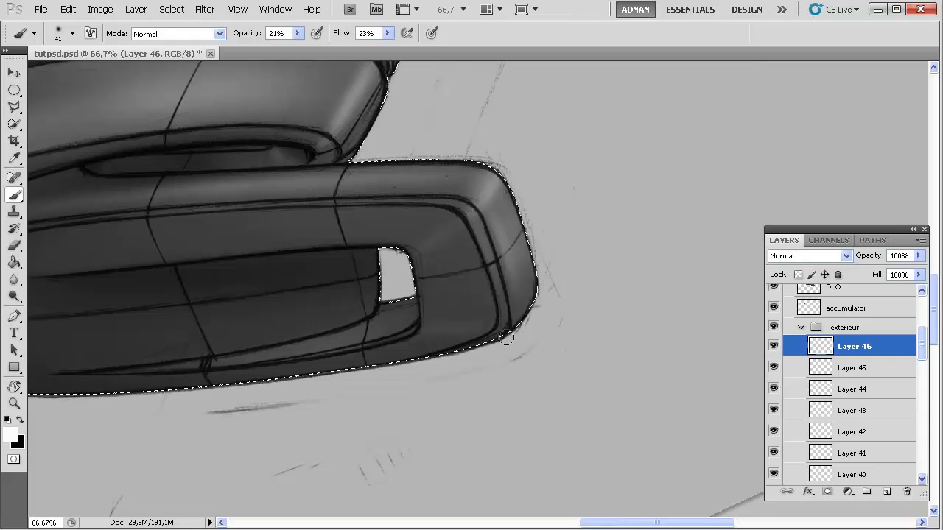
- Paint soft white highlights below the front end of the near fender's crease with 32 px and 21 px brushes
{"action": "left_click_drag", "start_coordinate": [349, 248], "coordinate": [635, 219]}
{"action": "right_click", "coordinate": [354, 210]}
{"action": "left_click_drag", "start_coordinate": [398, 239], "coordinate": [390, 239]}
{"action": "key", "text": "Return"}
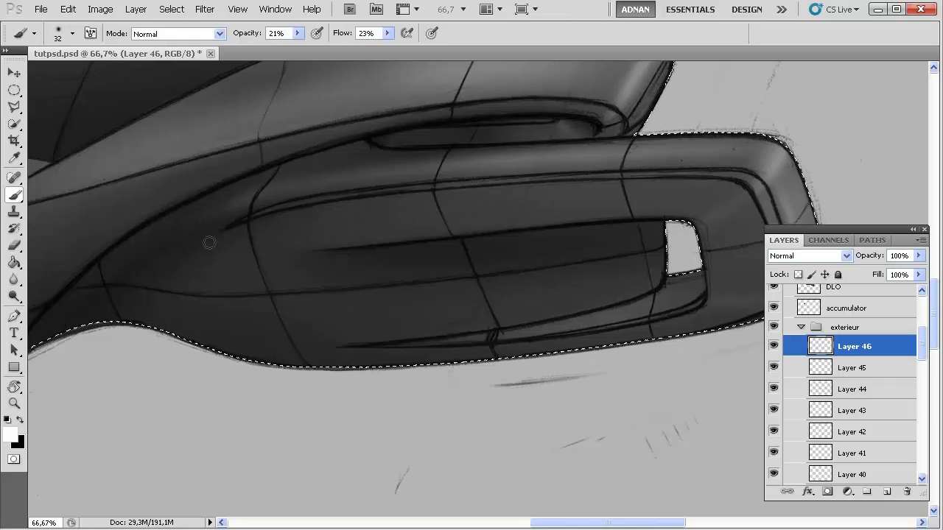
{"action": "right_click", "coordinate": [262, 216]}
{"action": "left_click_drag", "start_coordinate": [285, 243], "coordinate": [282, 243]}
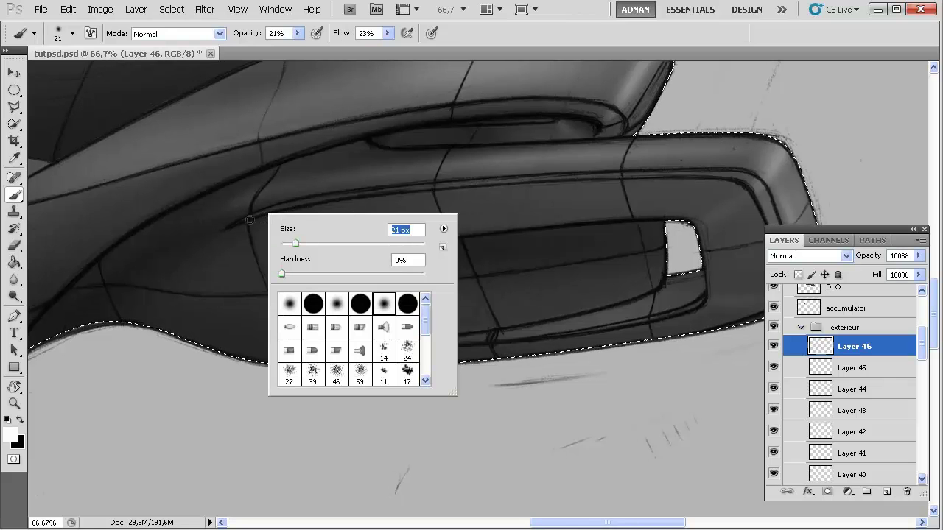
{"action": "key", "text": "Return"}
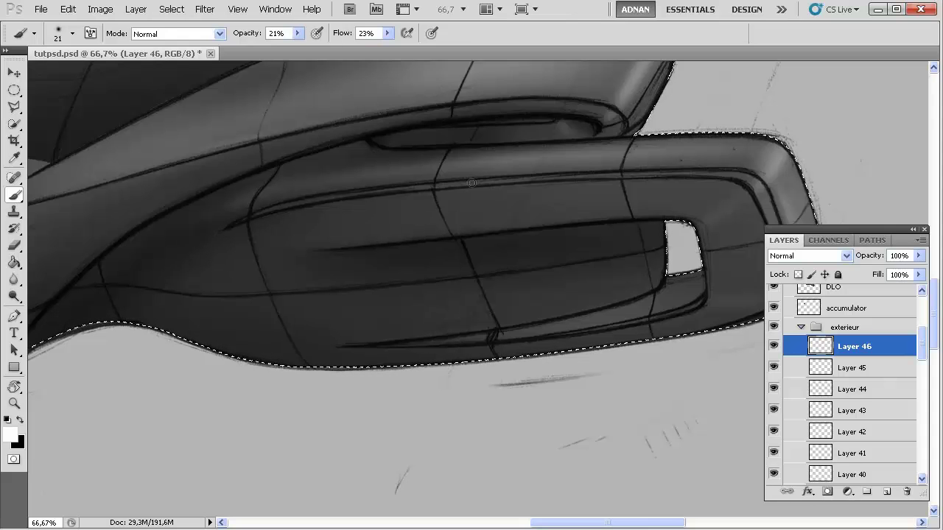
- Highlight the lower edge of the near fender's side recess in soft white, using brush sizes of 30, 19 and 28 px
{"action": "left_click_drag", "start_coordinate": [615, 303], "coordinate": [484, 268]}
{"action": "right_click", "coordinate": [462, 282]}
{"action": "left_click_drag", "start_coordinate": [491, 317], "coordinate": [497, 316]}
{"action": "key", "text": "Return"}
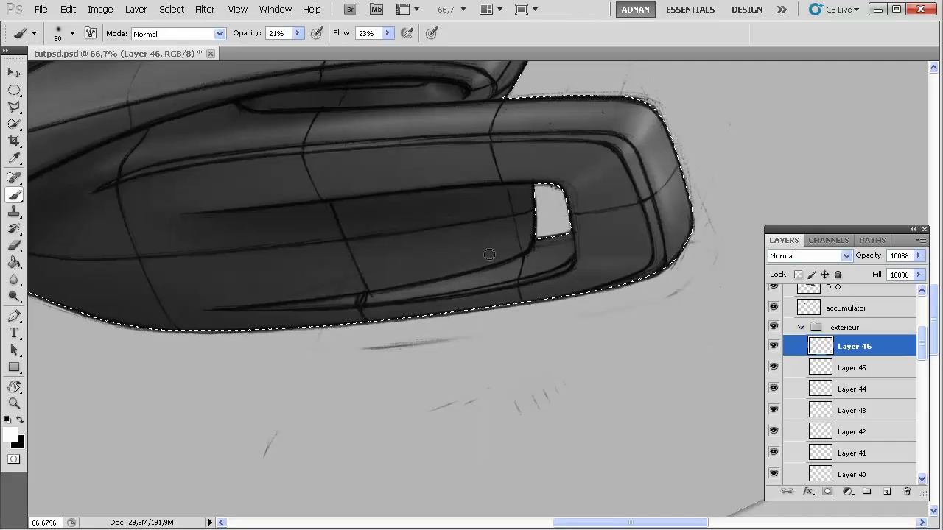
{"action": "right_click", "coordinate": [475, 256]}
{"action": "key", "text": "Return"}
{"action": "right_click", "coordinate": [372, 282]}
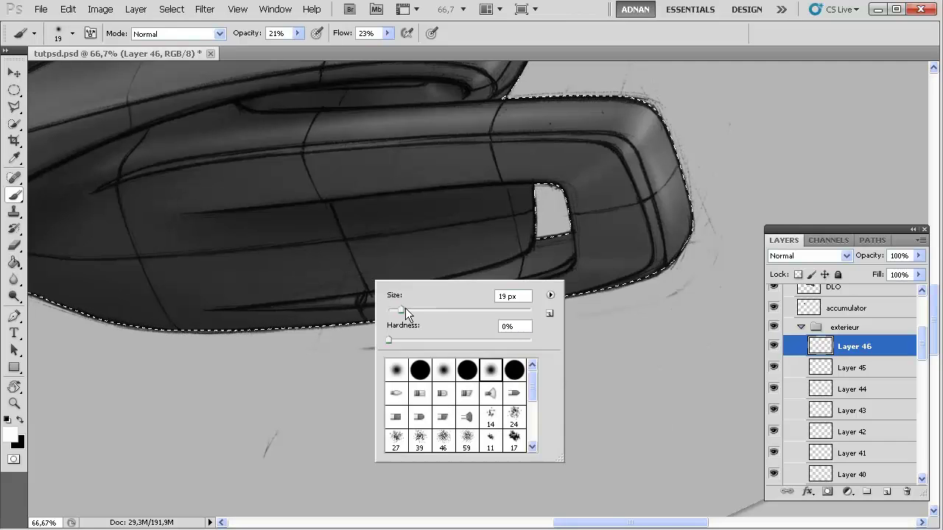
{"action": "left_click_drag", "start_coordinate": [403, 309], "coordinate": [408, 309]}
{"action": "key", "text": "Return"}
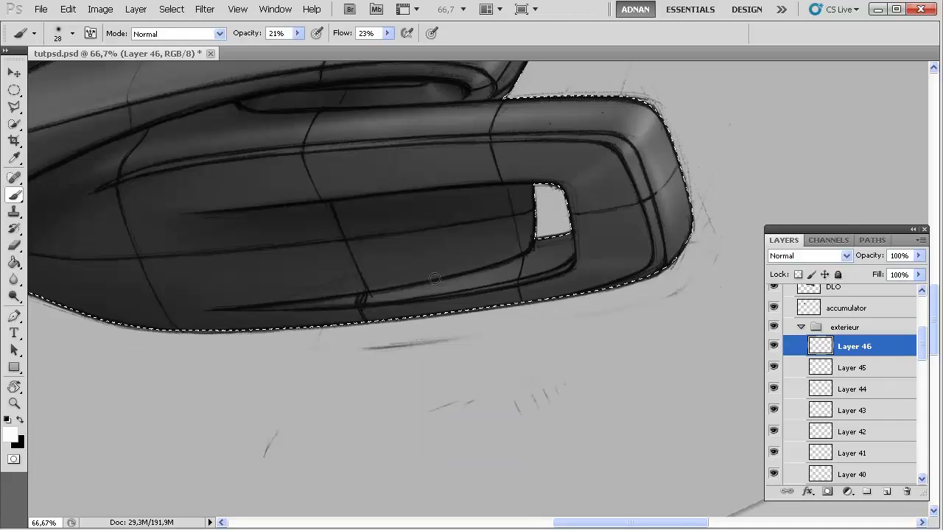
- Add a new layer above Layer 46 and paint soft white highlights at the recess's rear end beside the opening, at 23 px and 55 px
{"action": "right_click", "coordinate": [542, 215]}
{"action": "left_click_drag", "start_coordinate": [578, 244], "coordinate": [568, 244]}
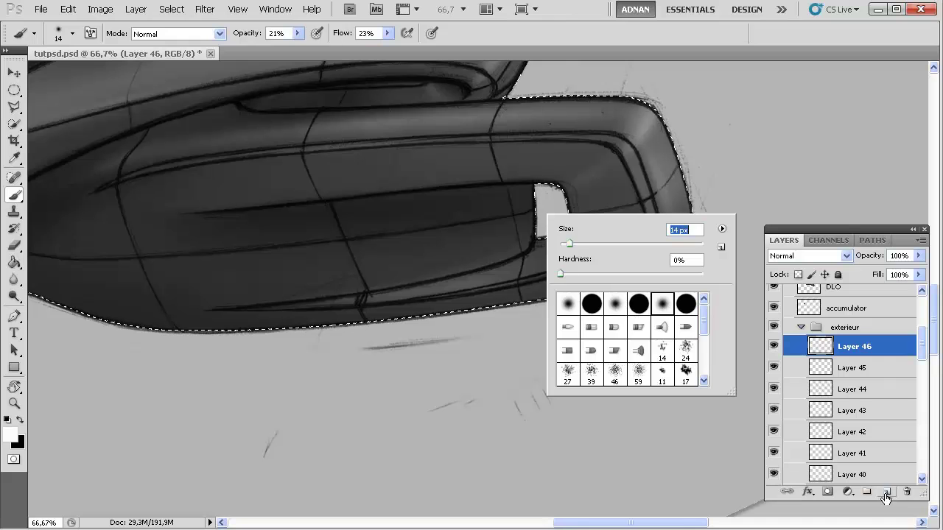
{"action": "left_click", "coordinate": [886, 491]}
{"action": "right_click", "coordinate": [551, 235]}
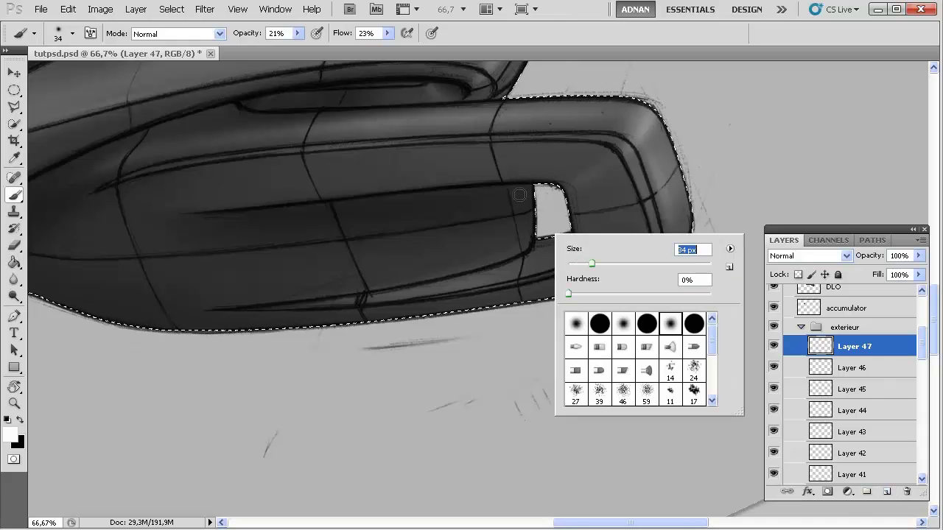
{"action": "left_click_drag", "start_coordinate": [592, 263], "coordinate": [583, 264]}
{"action": "key", "text": "Return"}
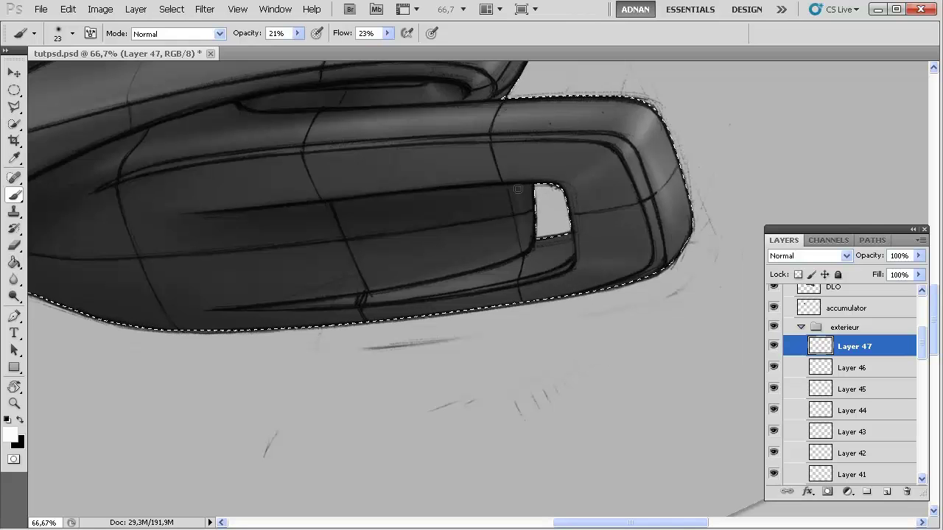
{"action": "mouse_move", "coordinate": [518, 185]}
{"action": "left_mouse_down"}
{"action": "mouse_move", "coordinate": [532, 259]}
{"action": "mouse_move", "coordinate": [519, 192]}
{"action": "mouse_move", "coordinate": [525, 243]}
{"action": "left_mouse_up"}
{"action": "right_click", "coordinate": [520, 204]}
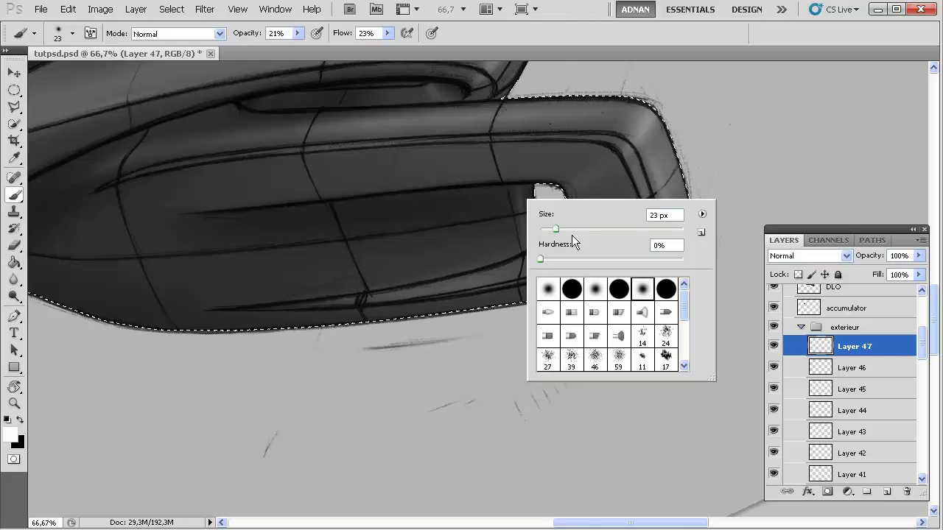
{"action": "mouse_move", "coordinate": [508, 191]}
{"action": "left_mouse_down"}
{"action": "mouse_move", "coordinate": [521, 276]}
{"action": "mouse_move", "coordinate": [511, 181]}
{"action": "mouse_move", "coordinate": [522, 260]}
{"action": "mouse_move", "coordinate": [511, 188]}
{"action": "mouse_move", "coordinate": [518, 256]}
{"action": "mouse_move", "coordinate": [502, 194]}
{"action": "mouse_move", "coordinate": [502, 240]}
{"action": "mouse_move", "coordinate": [494, 192]}
{"action": "mouse_move", "coordinate": [492, 226]}
{"action": "left_mouse_up"}
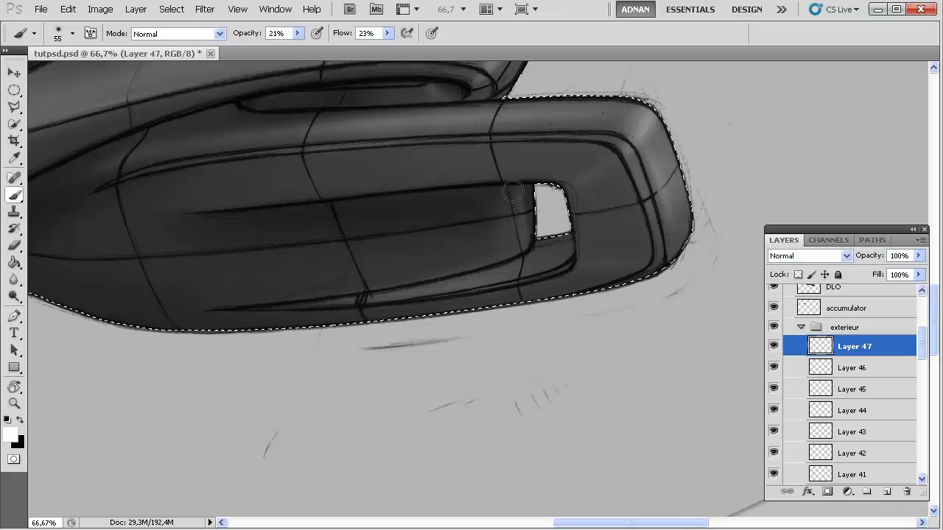
{"action": "mouse_move", "coordinate": [493, 190]}
{"action": "left_mouse_down"}
{"action": "mouse_move", "coordinate": [508, 265]}
{"action": "mouse_move", "coordinate": [493, 258]}
{"action": "left_mouse_up"}
- Add a new layer above Layer 47 and shade the recess's rear end and upper part with soft black, enlarging the brush to 170 px
{"action": "left_click", "coordinate": [890, 491]}
{"action": "key", "text": "x"}
{"action": "mouse_move", "coordinate": [503, 190]}
{"action": "left_mouse_down"}
{"action": "mouse_move", "coordinate": [517, 254]}
{"action": "mouse_move", "coordinate": [501, 238]}
{"action": "mouse_move", "coordinate": [498, 273]}
{"action": "left_mouse_up"}
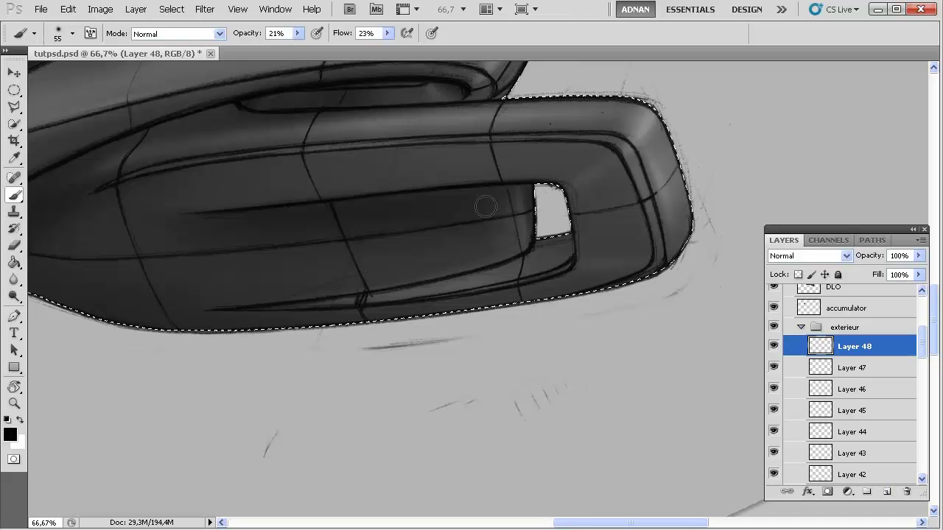
{"action": "right_click", "coordinate": [349, 153]}
{"action": "left_click_drag", "start_coordinate": [406, 185], "coordinate": [461, 184]}
{"action": "mouse_move", "coordinate": [288, 221]}
{"action": "left_mouse_down"}
{"action": "mouse_move", "coordinate": [299, 214]}
{"action": "mouse_move", "coordinate": [228, 220]}
{"action": "mouse_move", "coordinate": [405, 217]}
{"action": "mouse_move", "coordinate": [437, 204]}
{"action": "left_mouse_up"}
{"action": "mouse_move", "coordinate": [575, 198]}
{"action": "left_mouse_down"}
{"action": "mouse_move", "coordinate": [200, 238]}
{"action": "mouse_move", "coordinate": [157, 233]}
{"action": "mouse_move", "coordinate": [361, 214]}
{"action": "mouse_move", "coordinate": [150, 248]}
{"action": "left_mouse_up"}
- Erase the black spill above the recess's upper edge and soften its front end with an 81 px Eraser at 0% hardness
{"action": "key", "text": "e"}
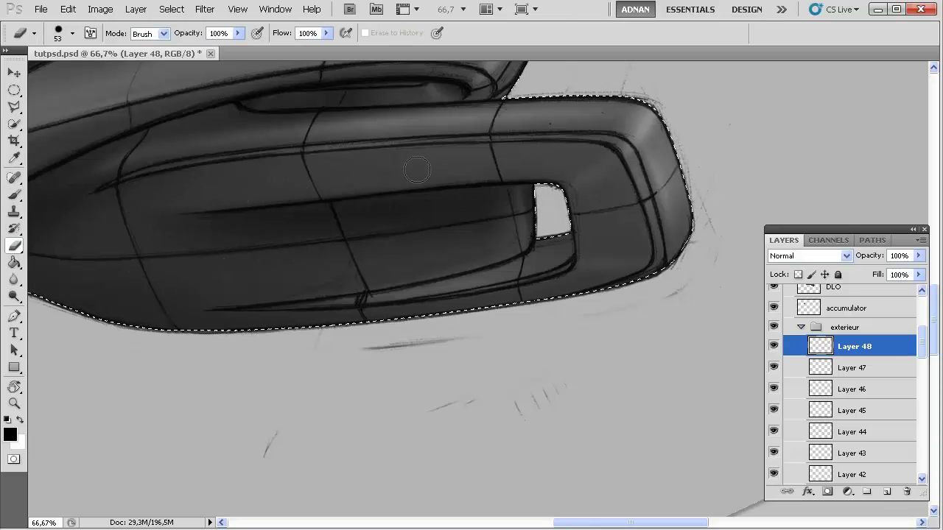
{"action": "right_click", "coordinate": [191, 205]}
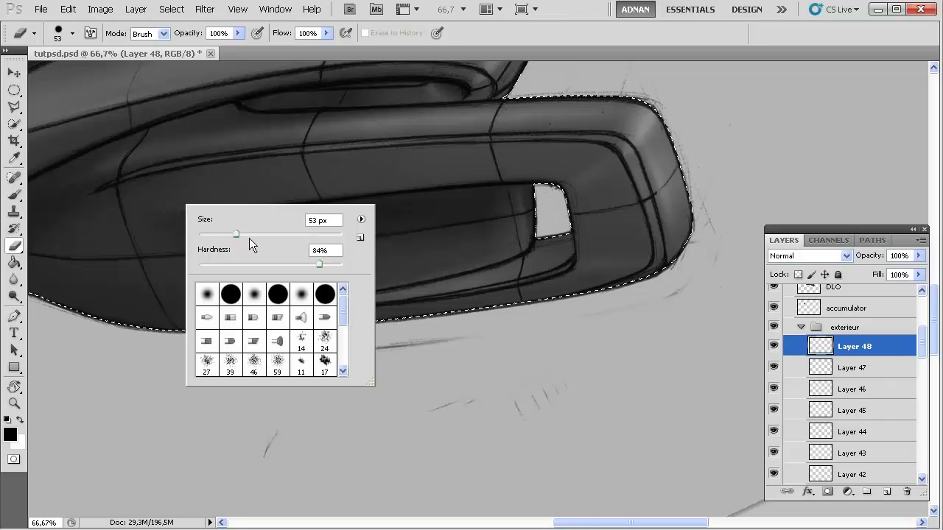
{"action": "key", "text": "Return"}
{"action": "right_click", "coordinate": [156, 235]}
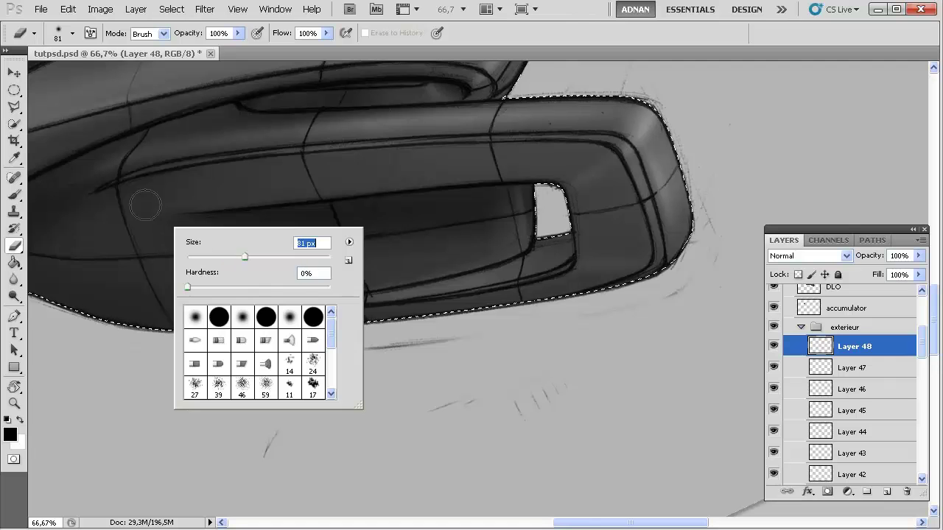
{"action": "key", "text": "Return"}
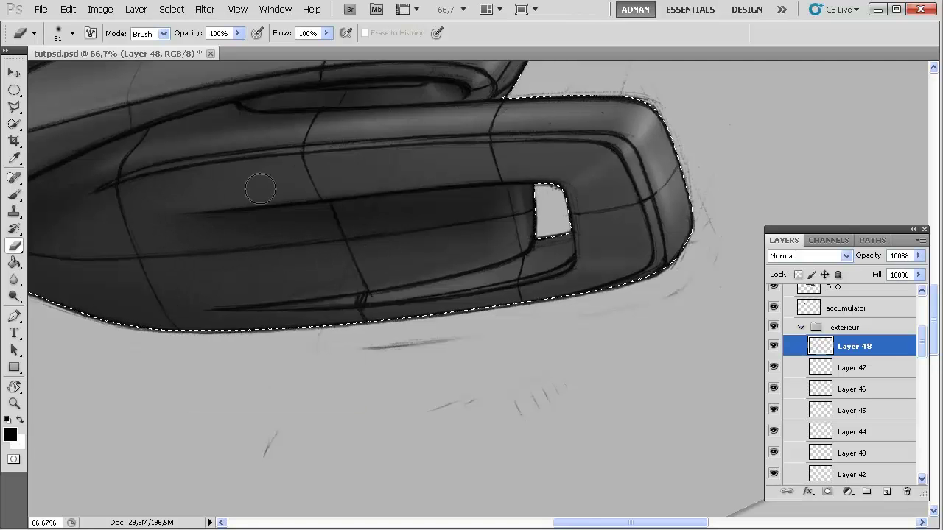
- Add a new layer above Layer 48 and paint soft white highlights above the recess's front part, reducing the brush to 93 px
{"action": "left_click", "coordinate": [886, 491]}
{"action": "key", "text": "b"}
{"action": "left_click", "coordinate": [20, 419]}
{"action": "right_click", "coordinate": [246, 208]}
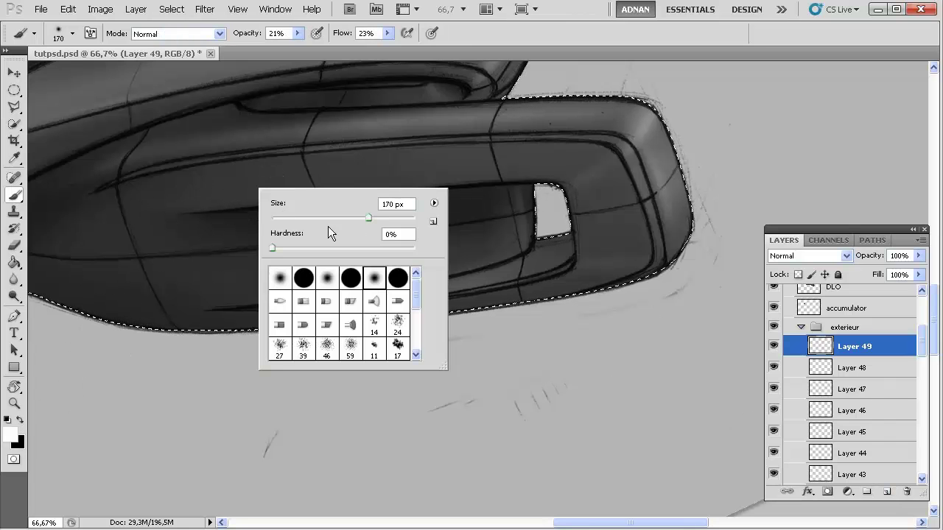
{"action": "mouse_move", "coordinate": [351, 219]}
{"action": "left_mouse_down"}
{"action": "mouse_move", "coordinate": [300, 219]}
{"action": "mouse_move", "coordinate": [358, 216]}
{"action": "left_mouse_up"}
{"action": "left_click_drag", "start_coordinate": [183, 200], "coordinate": [383, 184]}
{"action": "right_click", "coordinate": [248, 188]}
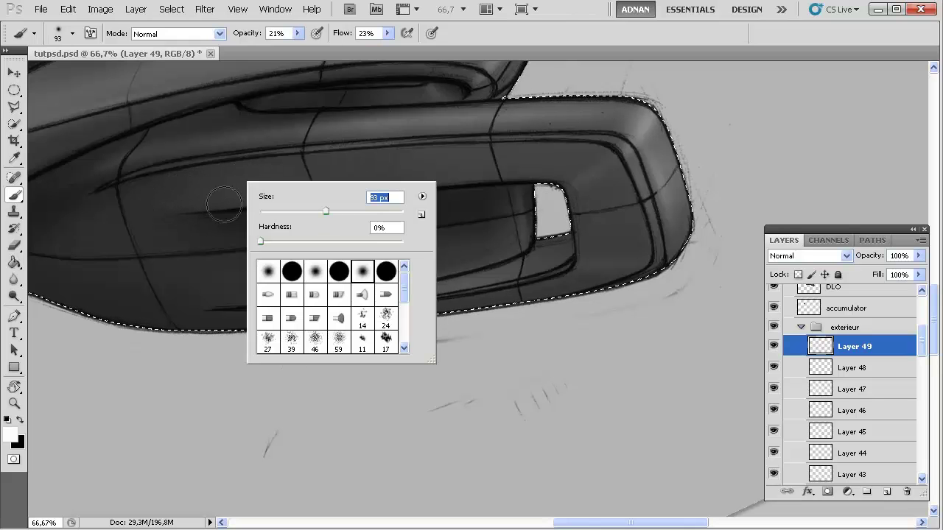
{"action": "key", "text": "BackSpace"}
{"action": "left_click", "coordinate": [183, 229]}
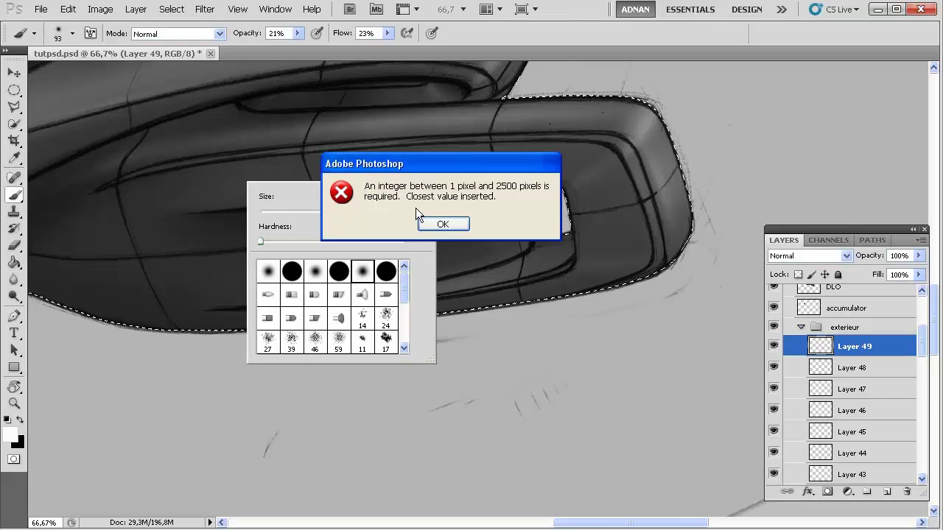
{"action": "left_click", "coordinate": [445, 221]}
- Paint soft white highlights on the near fender's side ahead of the recess with a 116 px brush
{"action": "left_click_drag", "start_coordinate": [209, 235], "coordinate": [393, 229]}
{"action": "right_click", "coordinate": [383, 198]}
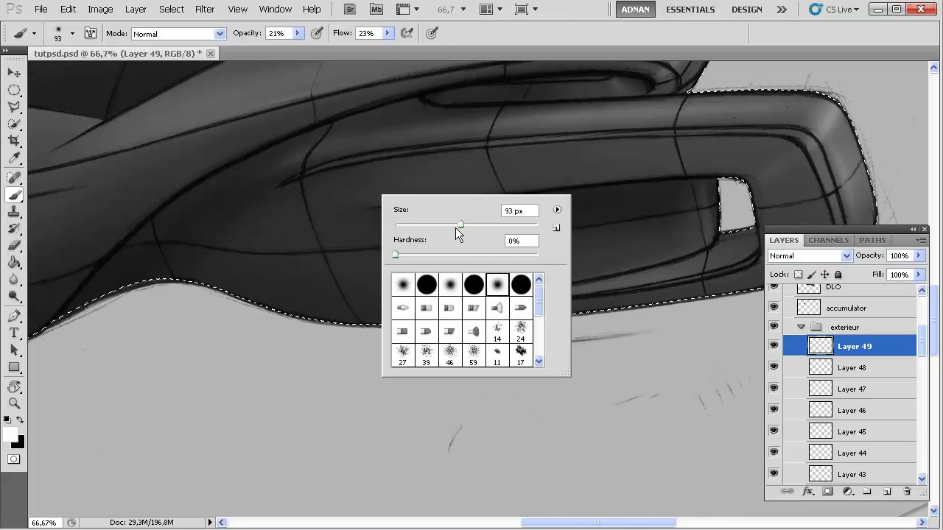
{"action": "left_click_drag", "start_coordinate": [455, 227], "coordinate": [464, 226]}
{"action": "key", "text": "Return"}
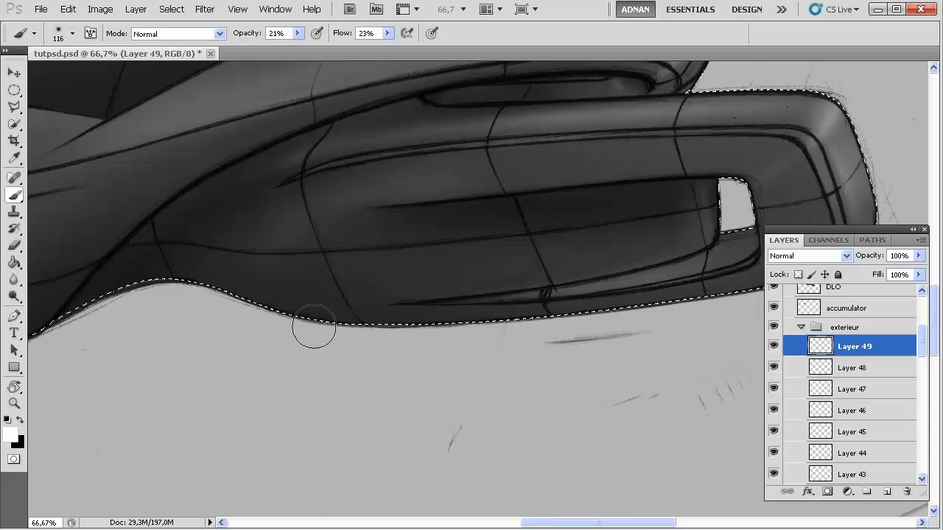
{"action": "left_click_drag", "start_coordinate": [333, 300], "coordinate": [337, 302]}
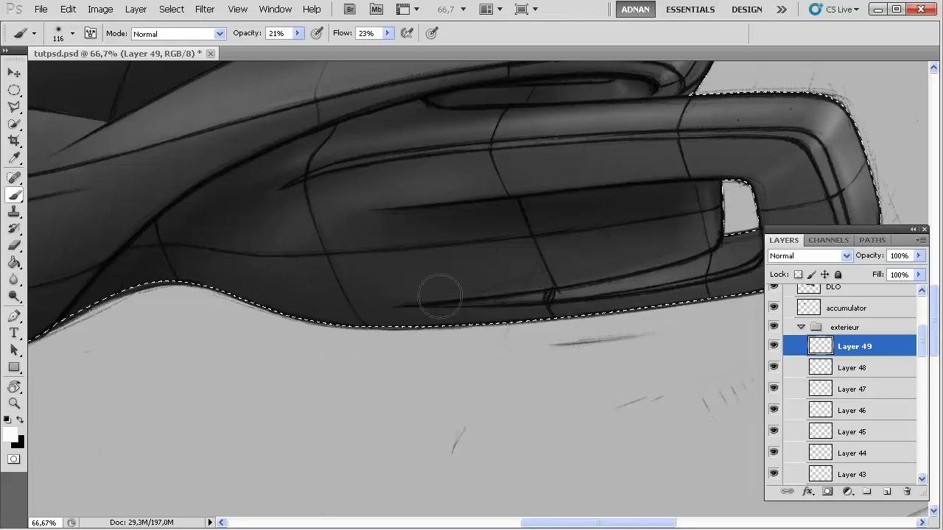
- Brush soft white over the near fender's lower front surface, trying brush sizes of 75 px and 129 px
{"action": "right_click", "coordinate": [361, 276]}
{"action": "left_click_drag", "start_coordinate": [437, 297], "coordinate": [425, 297]}
{"action": "left_click", "coordinate": [287, 293]}
{"action": "right_click", "coordinate": [340, 270]}
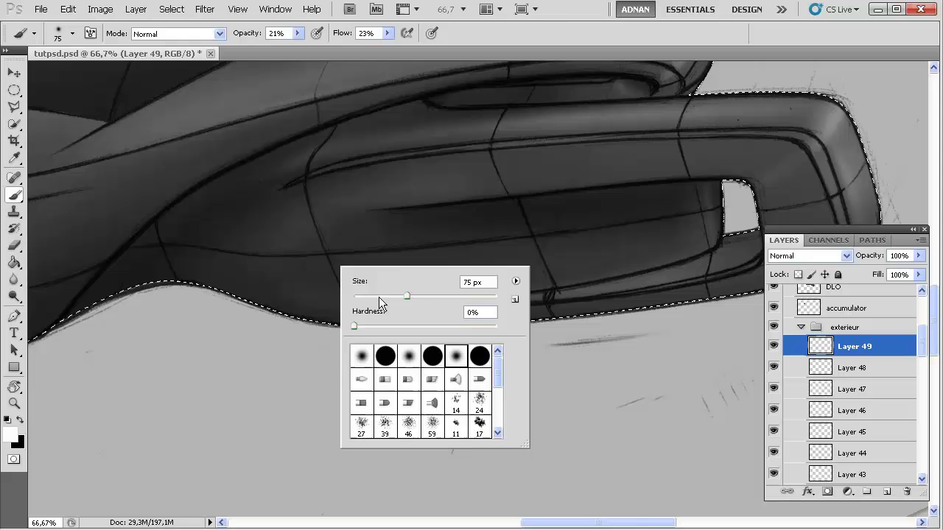
{"action": "left_click", "coordinate": [281, 276]}
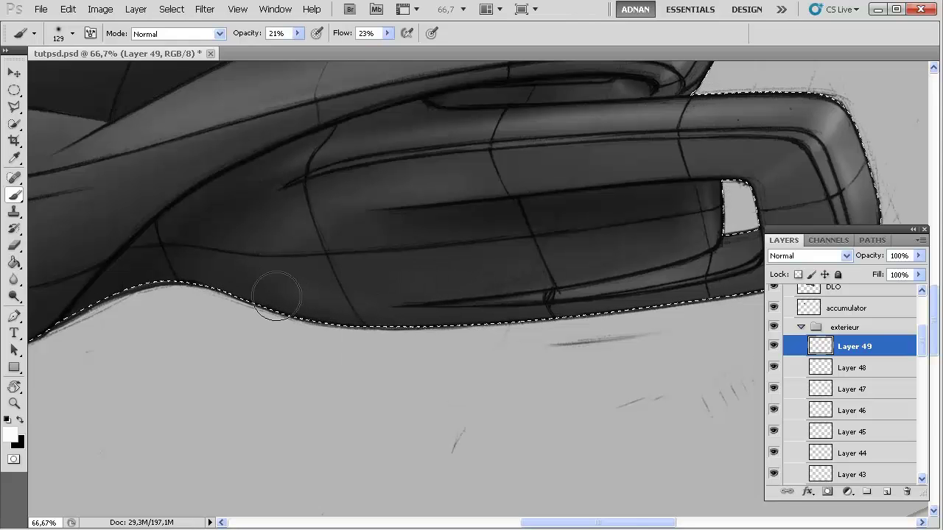
{"action": "right_click", "coordinate": [313, 272]}
{"action": "left_click_drag", "start_coordinate": [401, 302], "coordinate": [388, 302]}
{"action": "left_click", "coordinate": [284, 284]}
- Paint a soft 40 px white highlight along the near fender's lower front edge
{"action": "key", "text": "r"}
{"action": "mouse_move", "coordinate": [284, 274]}
{"action": "left_mouse_down"}
{"action": "mouse_move", "coordinate": [228, 361]}
{"action": "mouse_move", "coordinate": [263, 414]}
{"action": "mouse_move", "coordinate": [385, 353]}
{"action": "left_mouse_up"}
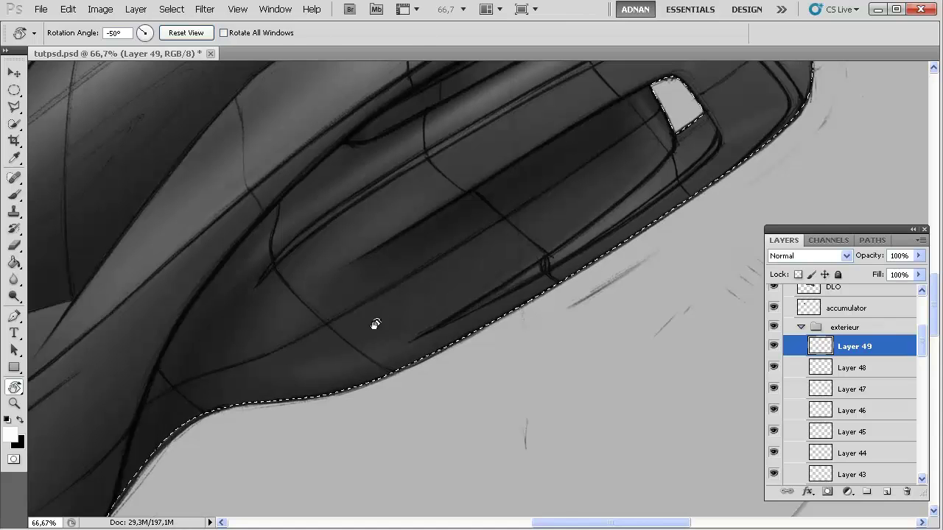
{"action": "key", "text": "b"}
{"action": "right_click", "coordinate": [366, 335]}
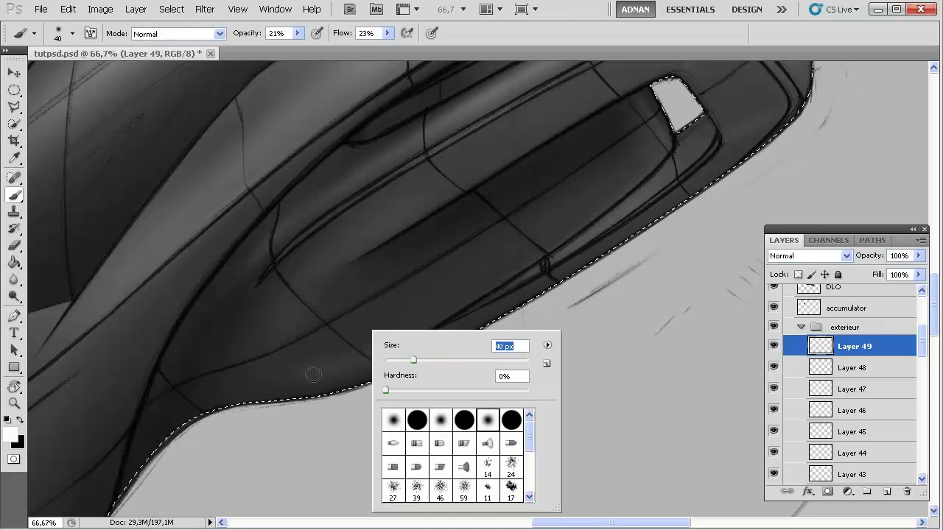
{"action": "key", "text": "Return"}
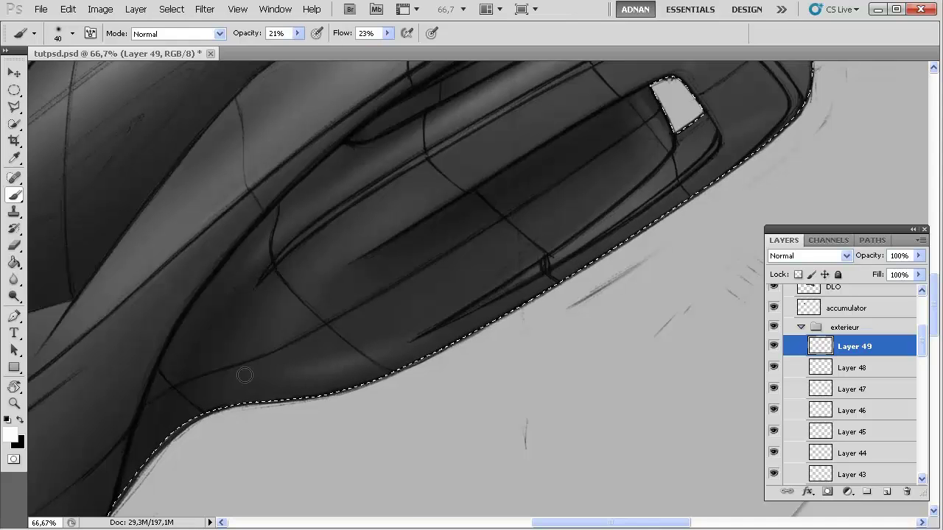
- Add a new layer above Layer 49 and switch the 40 px brush to black for shading the near fender's lower front
{"action": "left_click", "coordinate": [886, 491]}
{"action": "left_click", "coordinate": [22, 420]}
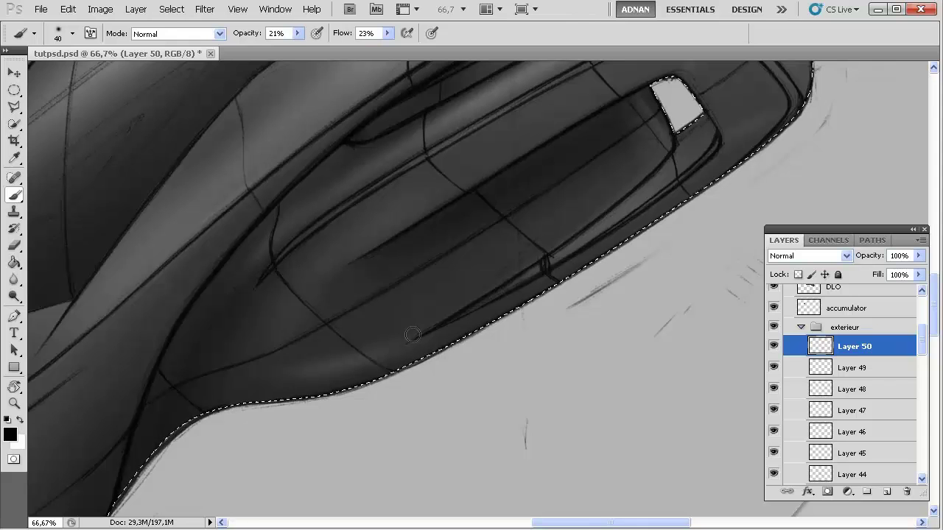